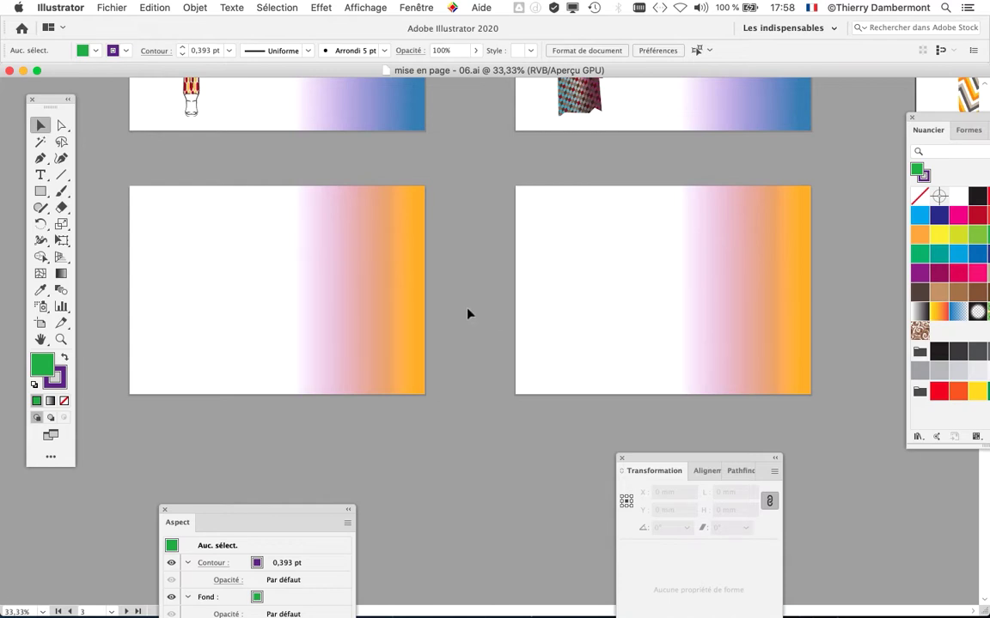
Draw a green square about 117 mm wide on the white area of the first orange-gradient artboard using the Rectangle tool
{"action": "left_click_drag", "start_coordinate": [47, 108], "coordinate": [49, 106]}
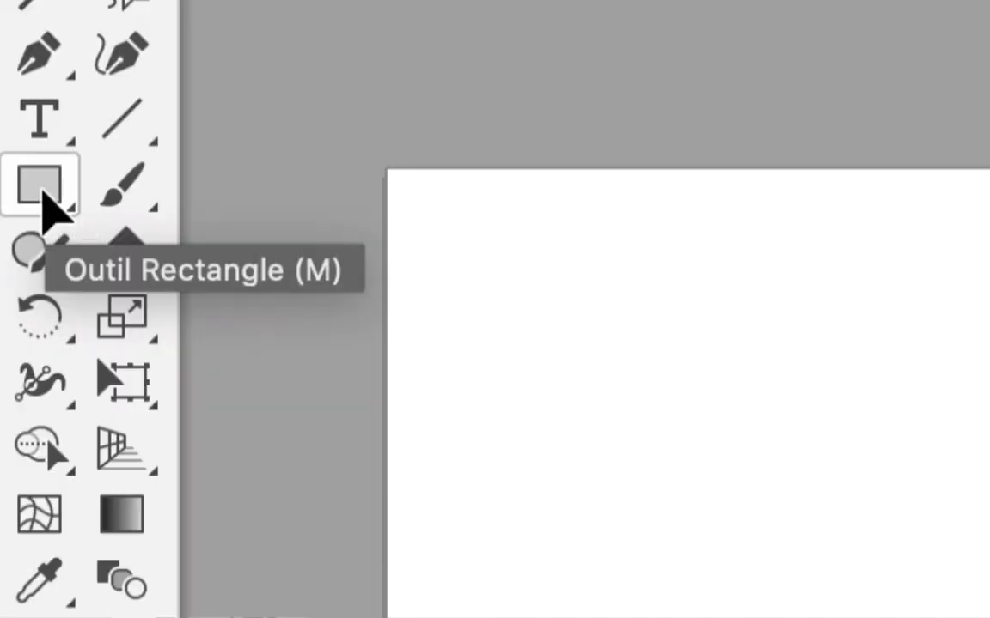
{"action": "left_click", "coordinate": [42, 190]}
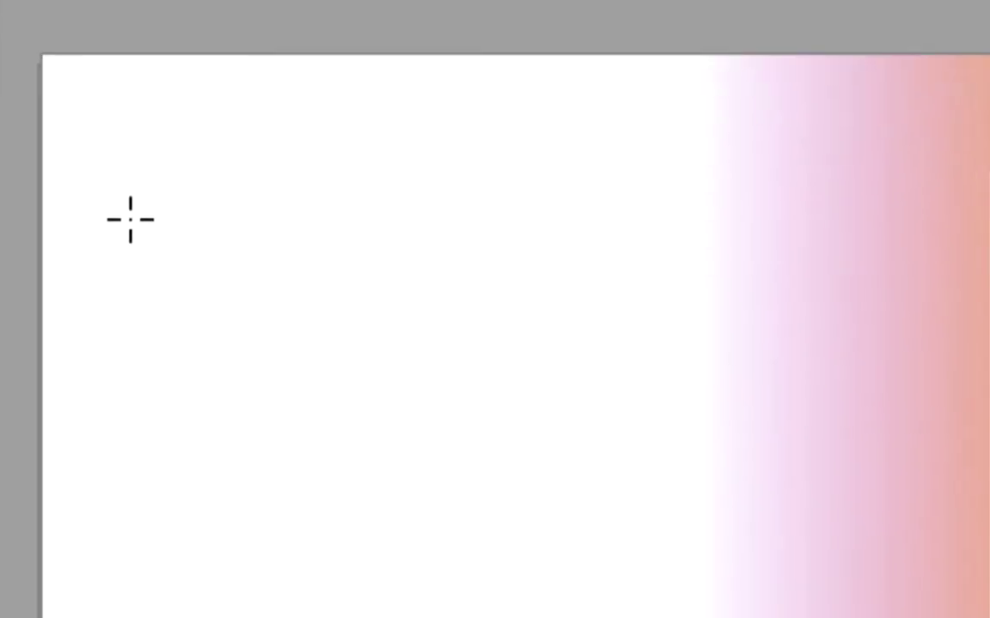
{"action": "left_click_drag", "start_coordinate": [148, 219], "coordinate": [449, 465]}
{"action": "left_click_drag", "start_coordinate": [193, 268], "coordinate": [361, 439]}
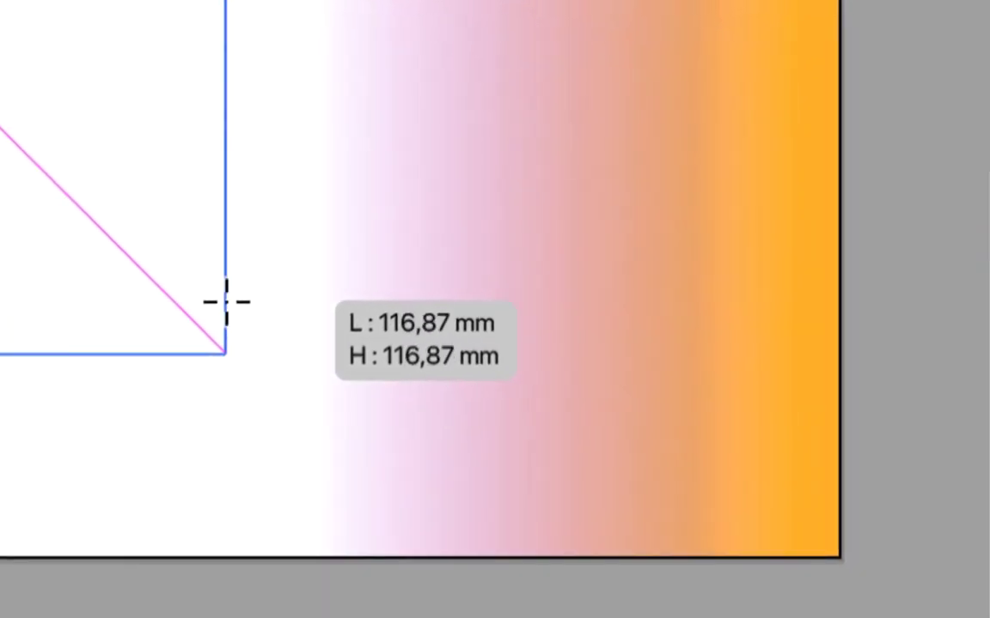
{"action": "left_click_drag", "start_coordinate": [225, 302], "coordinate": [223, 301]}
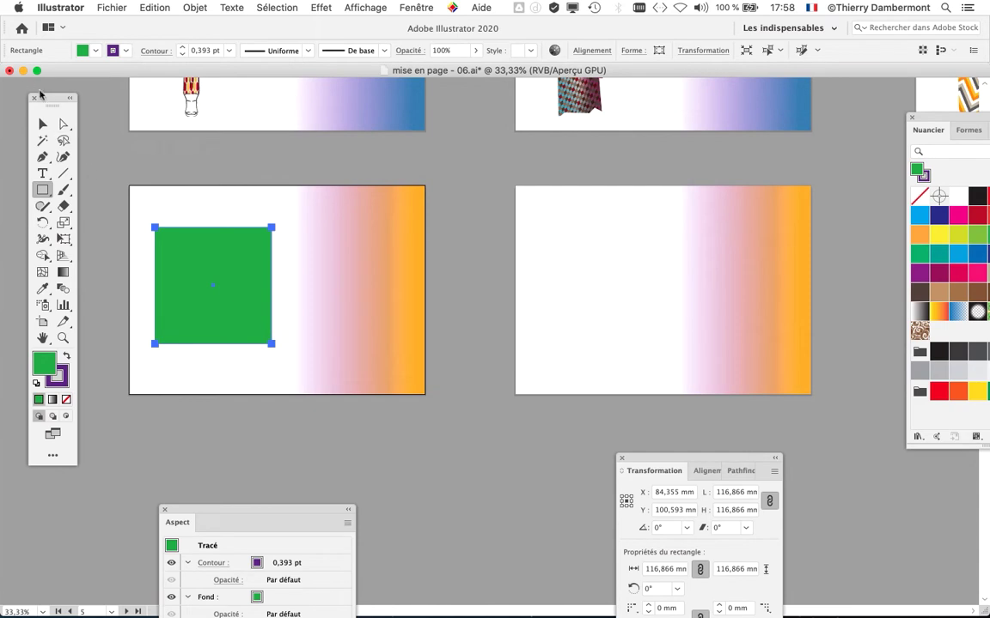
Enlarge the green square proportionally to about 132 mm with the Free Transform tool and reposition it at about X 95 mm, Y 98.6 mm
{"action": "left_click_drag", "start_coordinate": [40, 95], "coordinate": [40, 109]}
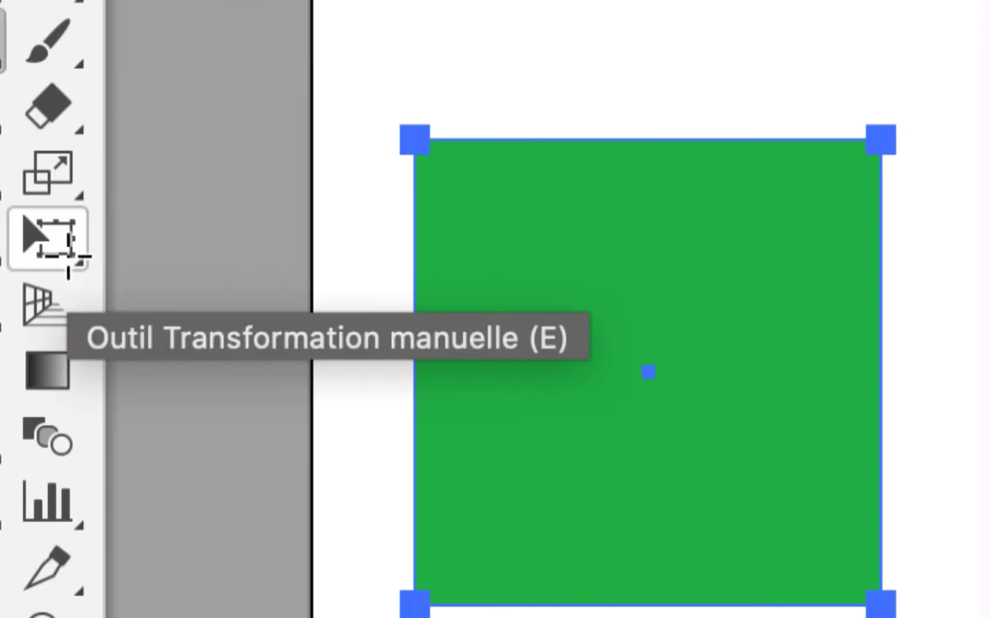
{"action": "left_click", "coordinate": [69, 257]}
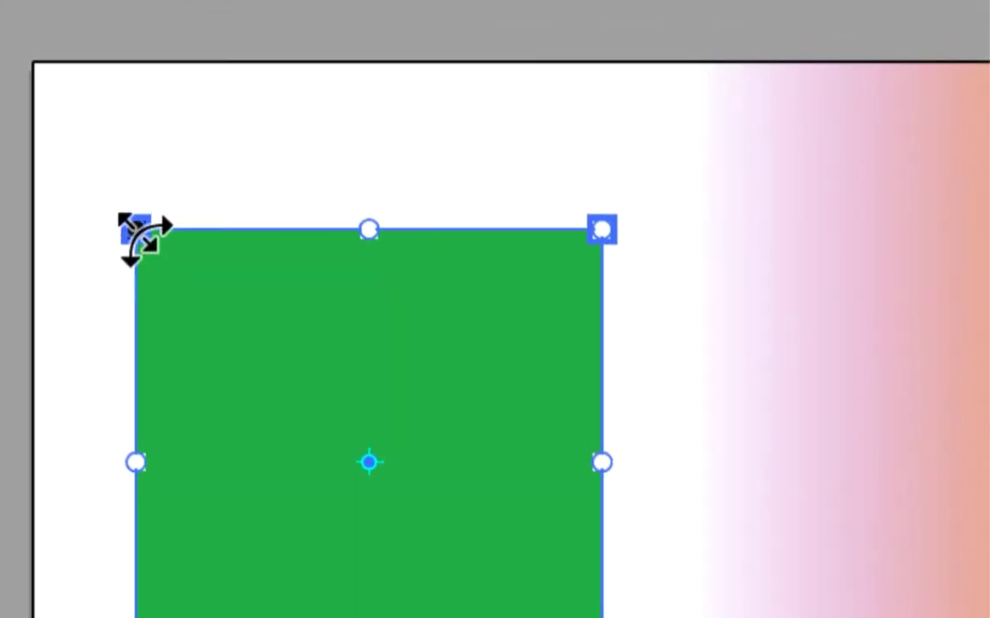
{"action": "left_click_drag", "start_coordinate": [138, 231], "coordinate": [84, 164]}
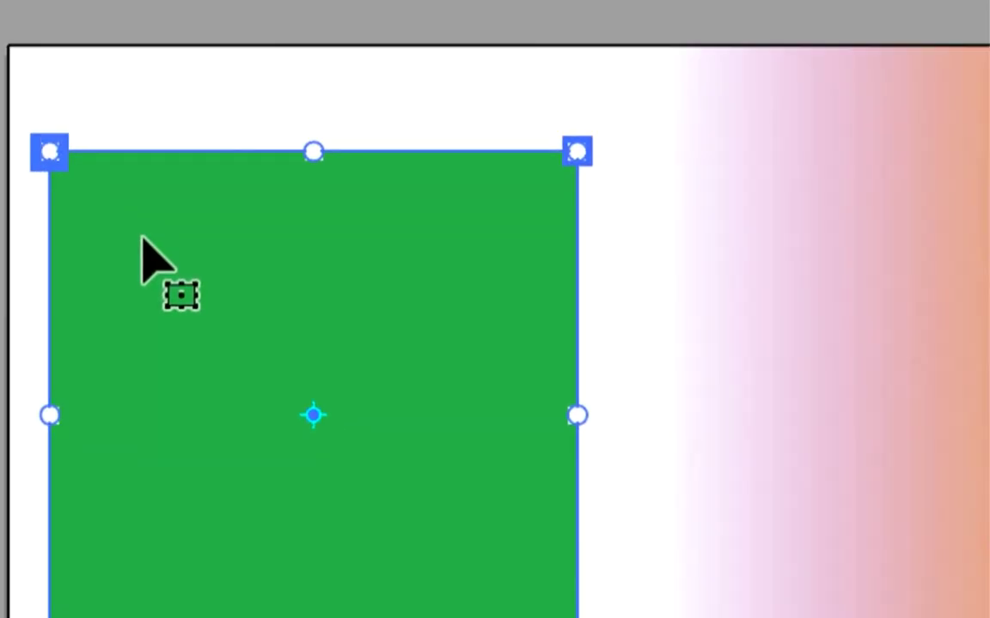
{"action": "left_click_drag", "start_coordinate": [221, 319], "coordinate": [311, 322]}
{"action": "left_click_drag", "start_coordinate": [165, 241], "coordinate": [185, 306]}
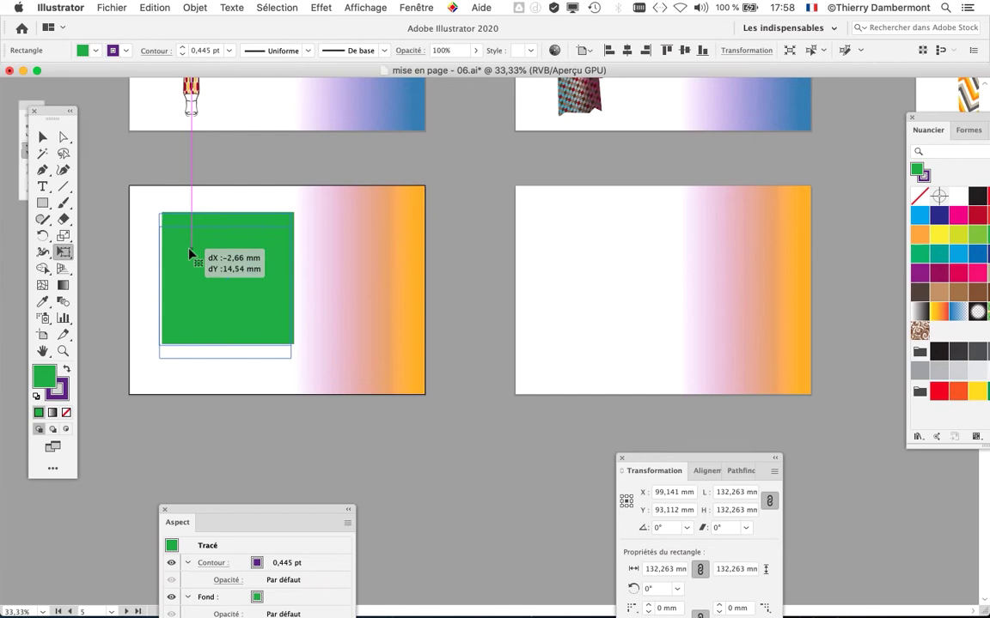
{"action": "mouse_move", "coordinate": [190, 253]}
{"action": "left_mouse_down"}
{"action": "mouse_move", "coordinate": [183, 249]}
{"action": "mouse_move", "coordinate": [190, 260]}
{"action": "left_mouse_up"}
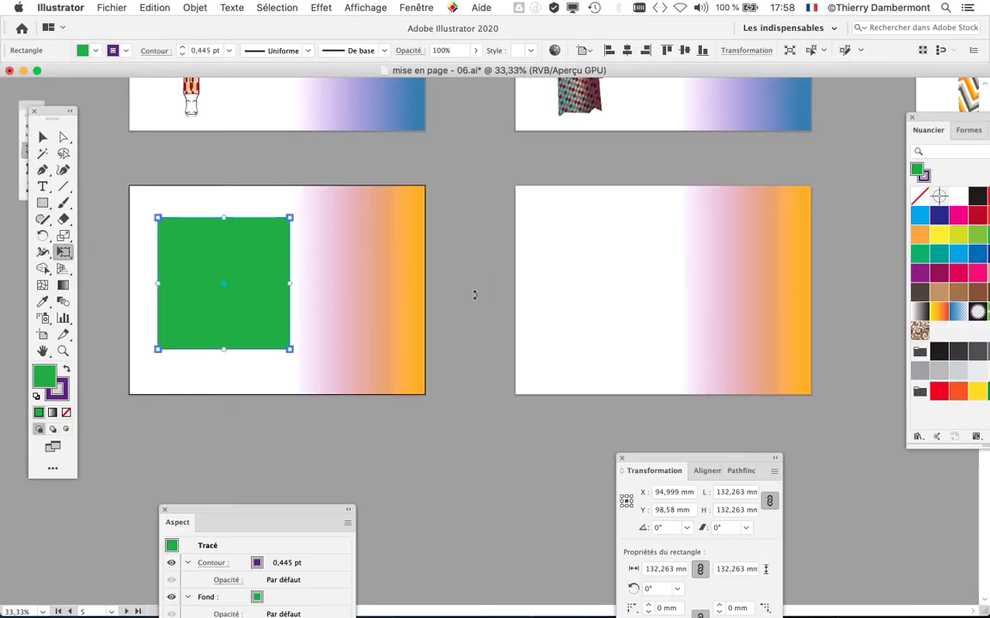
Copy the green square
{"action": "left_click", "coordinate": [141, 8]}
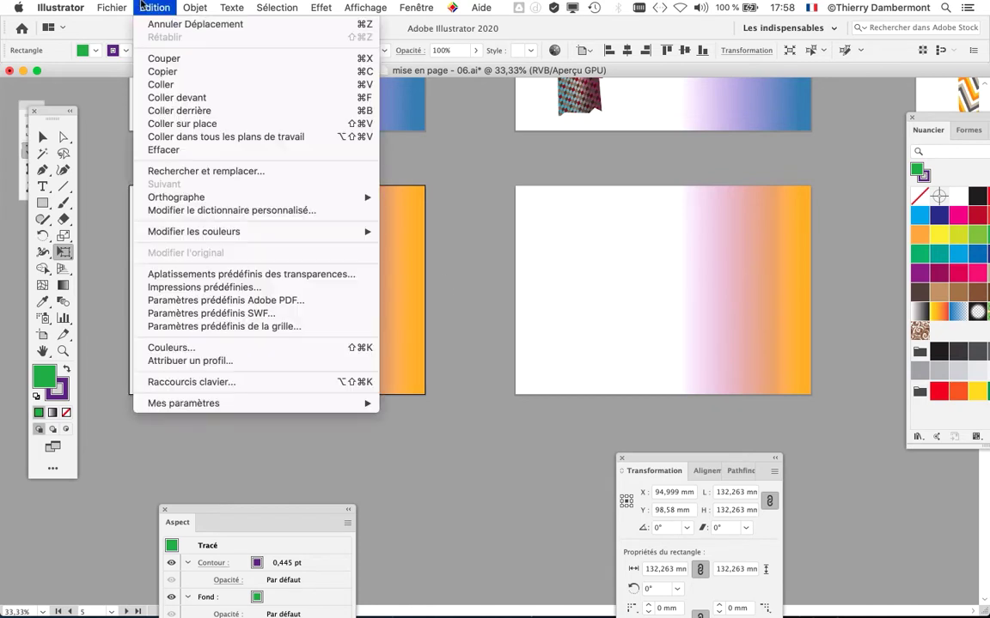
{"action": "left_click", "coordinate": [189, 73]}
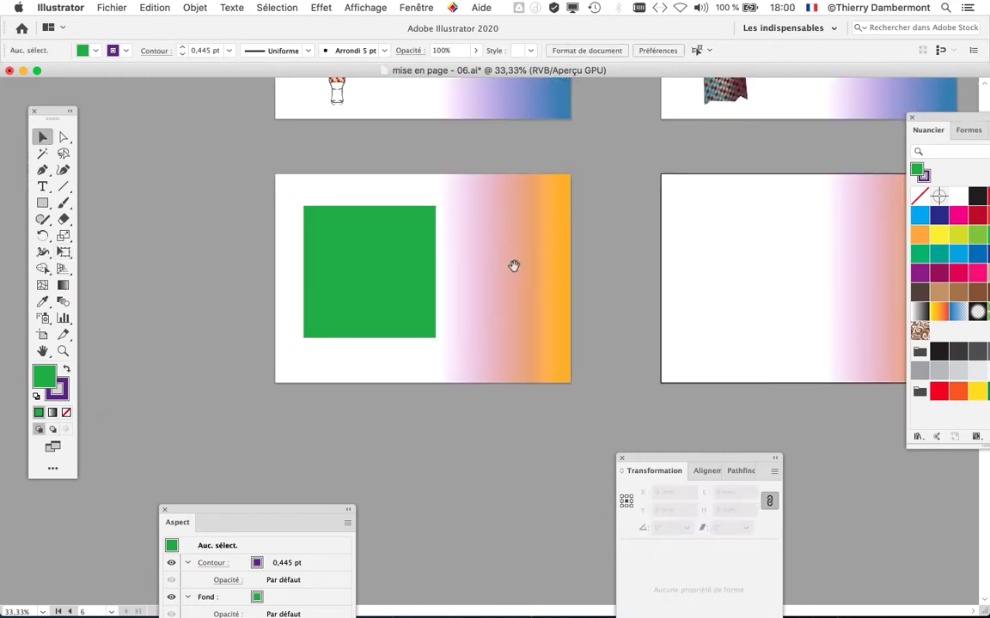
Try a regular paste of the copied square onto the empty orange-gradient artboard and undo it
{"action": "left_click_drag", "start_coordinate": [512, 265], "coordinate": [247, 260]}
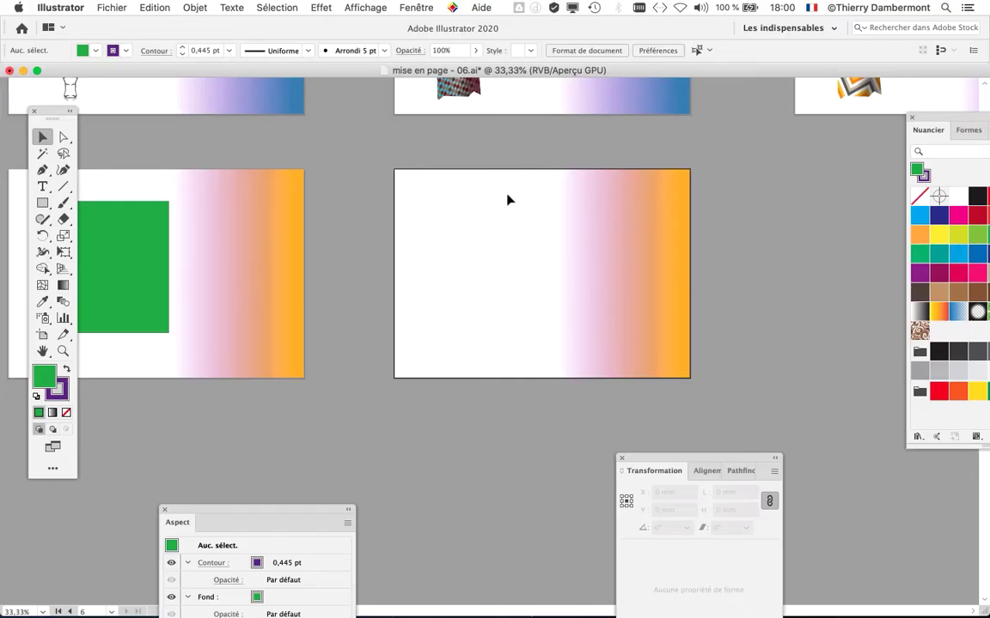
{"action": "left_click", "coordinate": [155, 7]}
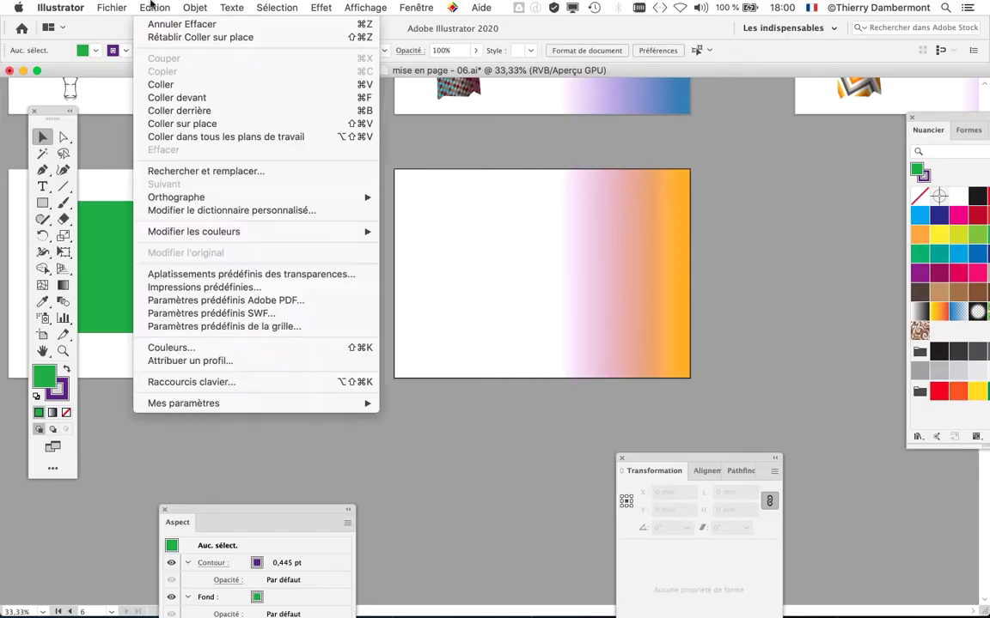
{"action": "left_click", "coordinate": [176, 84]}
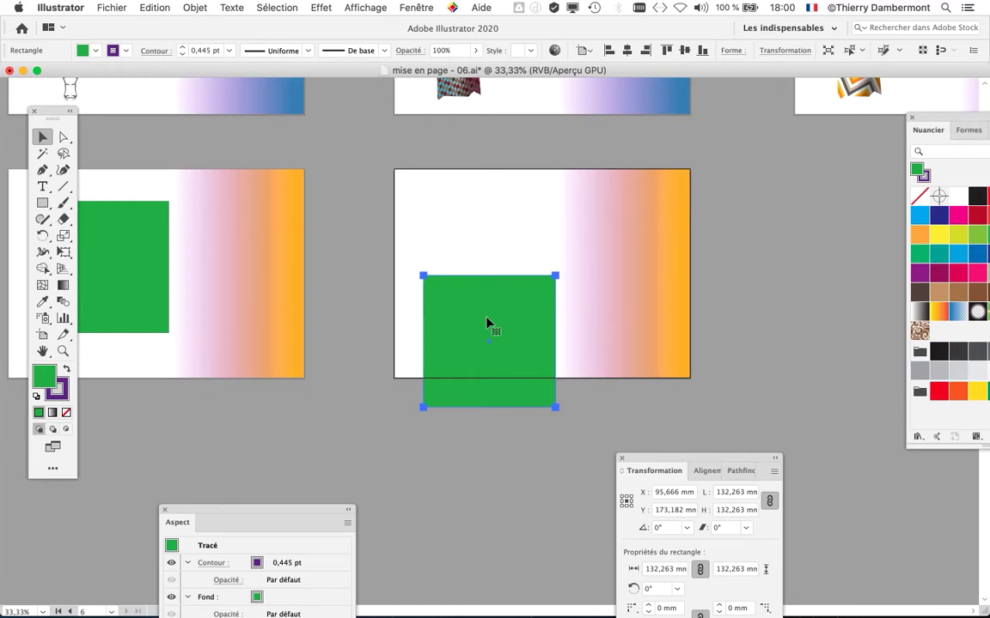
{"action": "left_click", "coordinate": [155, 7]}
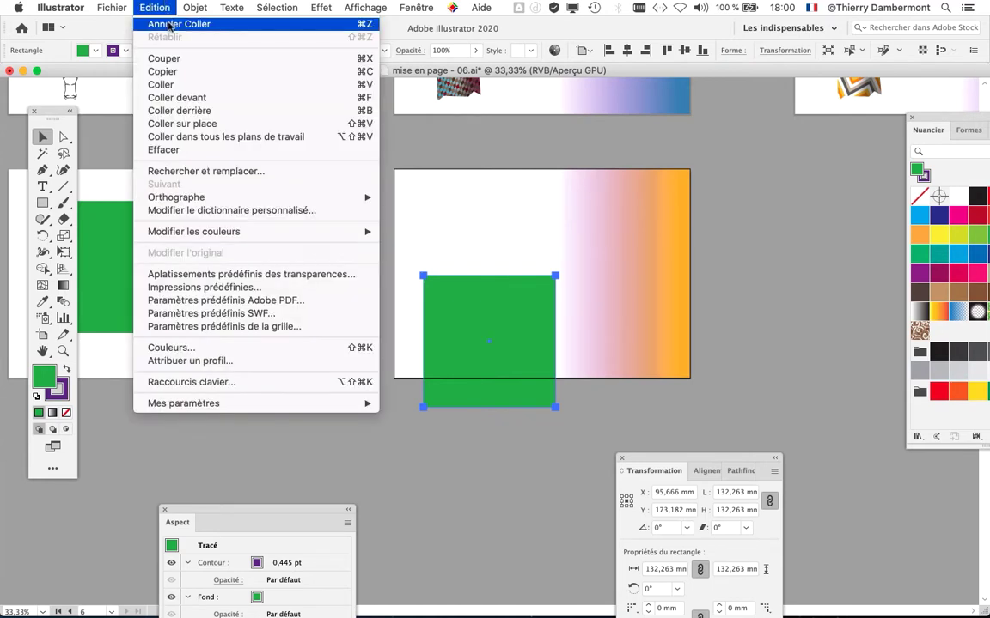
{"action": "left_click", "coordinate": [169, 26]}
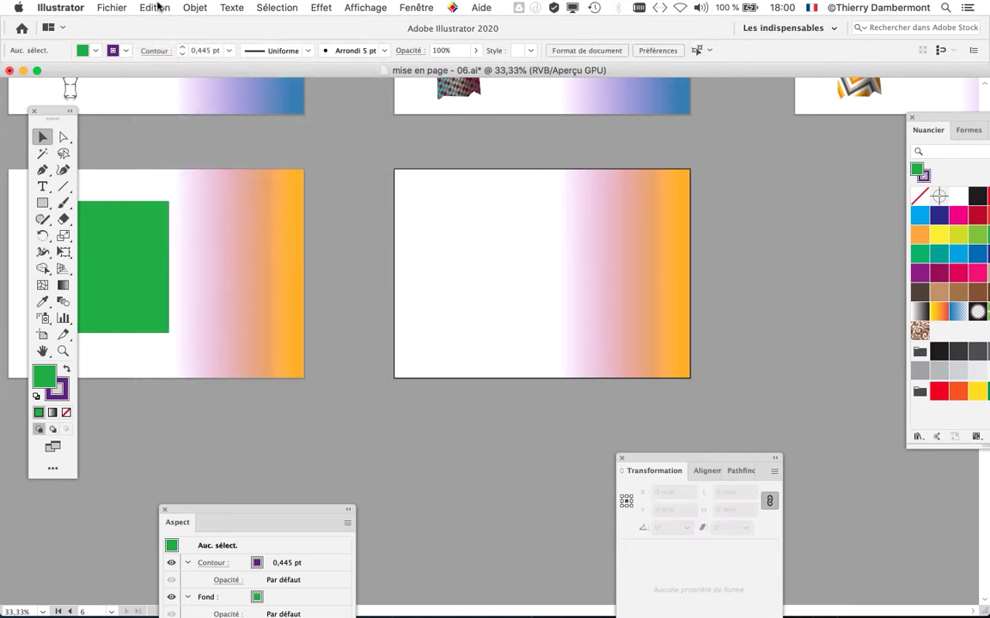
Paste the copied green square in place on the empty orange-gradient artboard
{"action": "left_click", "coordinate": [156, 8]}
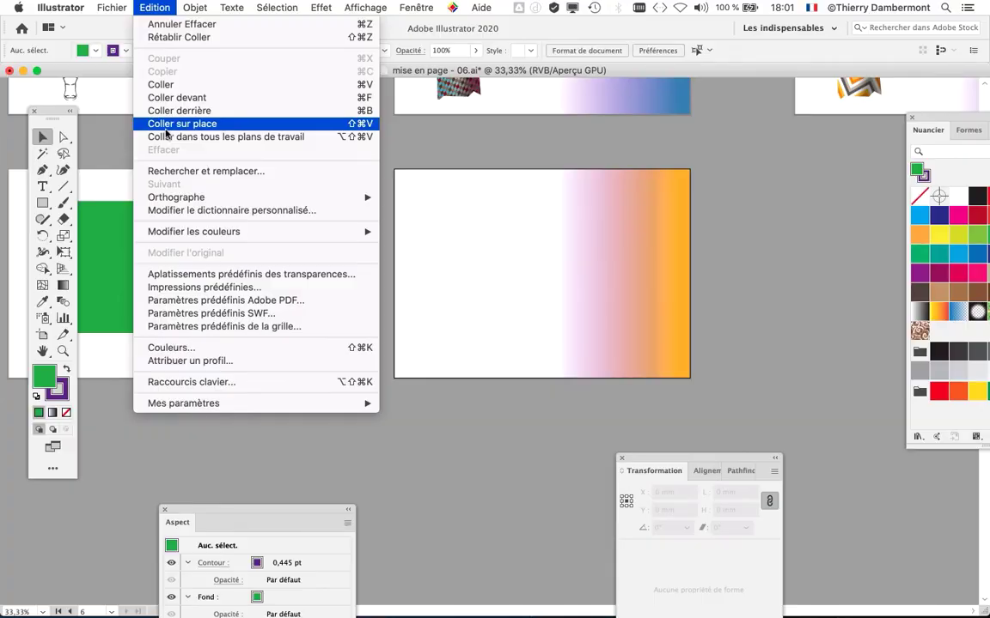
{"action": "left_click", "coordinate": [166, 125]}
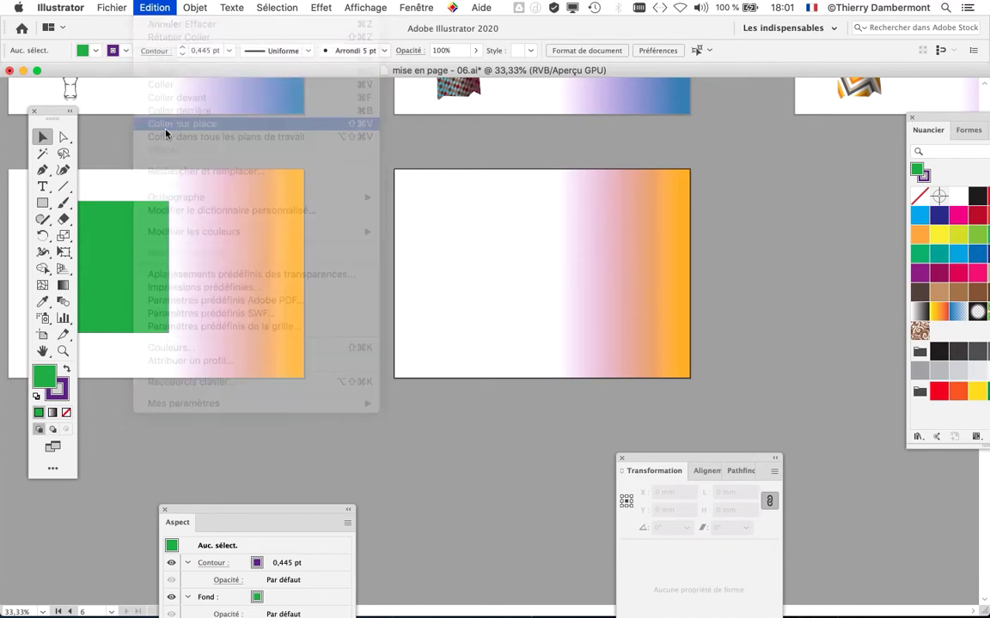
{"action": "left_click_drag", "start_coordinate": [326, 198], "coordinate": [492, 200]}
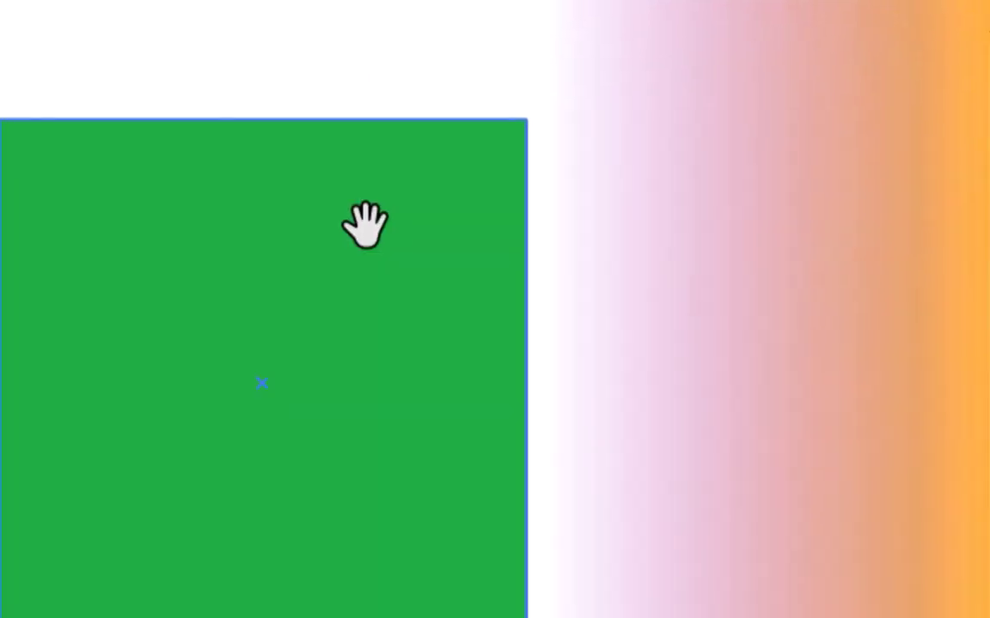
{"action": "left_click_drag", "start_coordinate": [366, 225], "coordinate": [434, 224]}
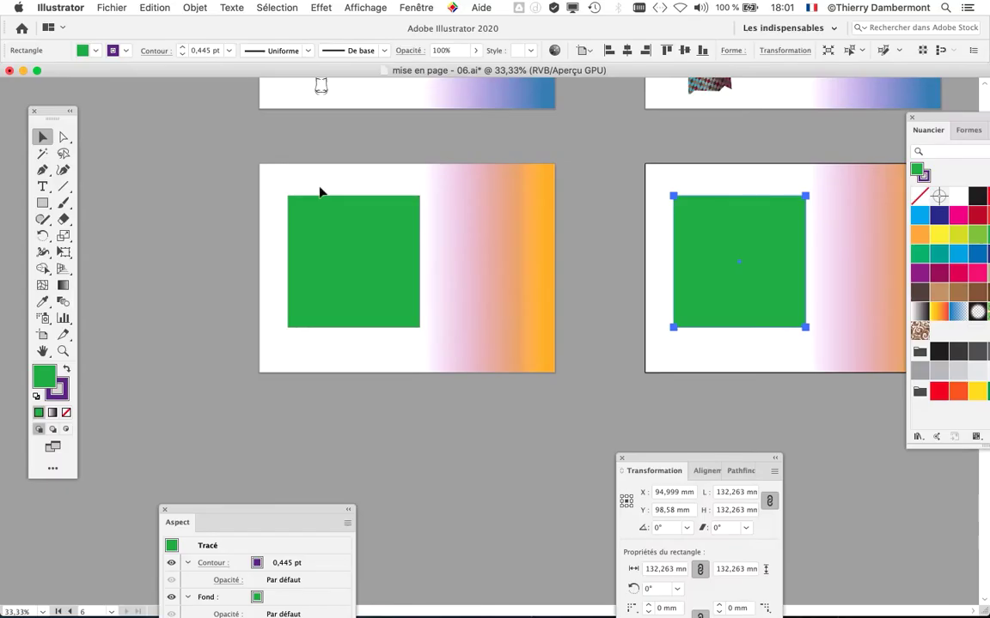
{"action": "scroll", "coordinate": [610, 387], "scroll_direction": "down", "scroll_amount": 1}
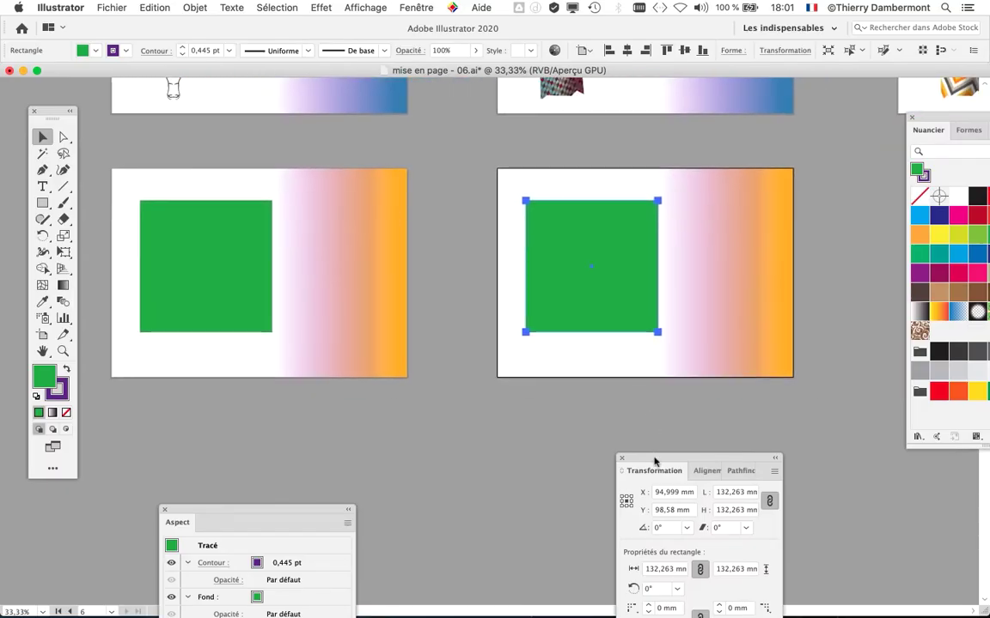
Close the Transformation panel and deselect the pasted square
{"action": "left_click_drag", "start_coordinate": [654, 462], "coordinate": [752, 133]}
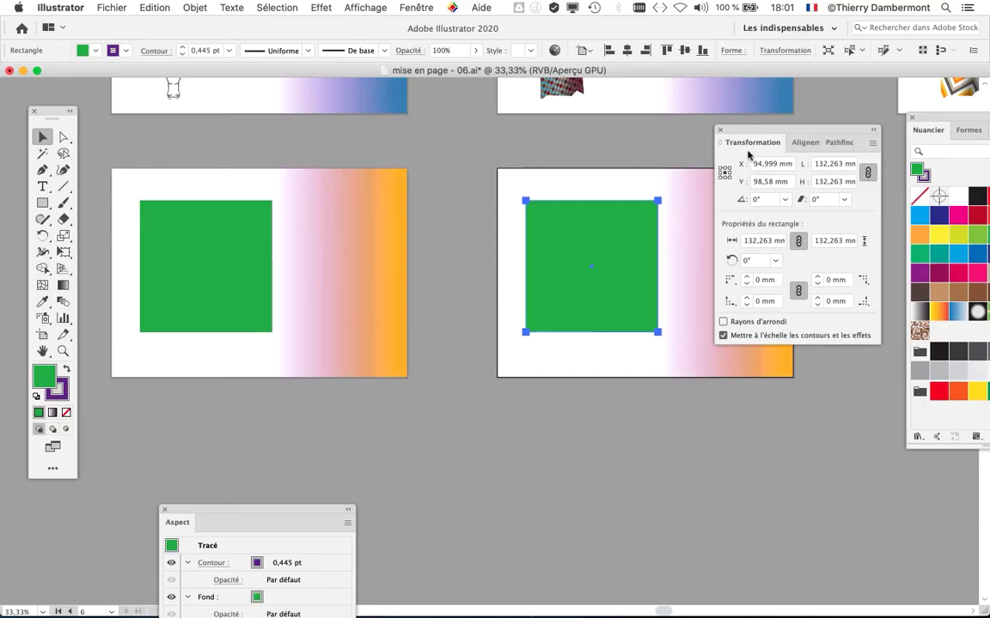
{"action": "left_click", "coordinate": [721, 131]}
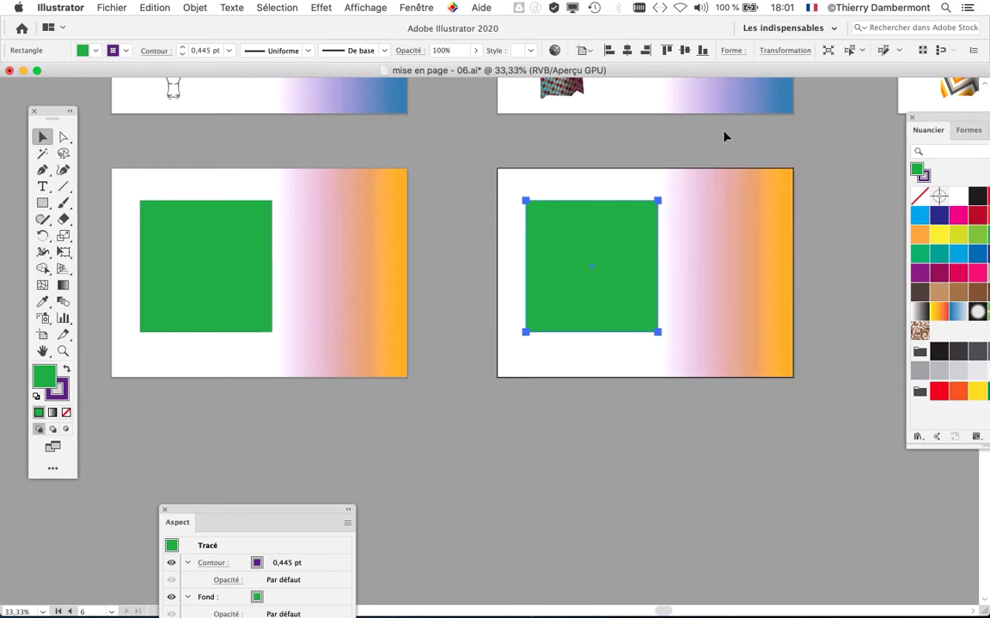
{"action": "left_click", "coordinate": [438, 340]}
Save the document as "mise en page - 07.ai" in the "pour moodboard" folder, in Illustrator 2020 format with the default options
{"action": "left_click", "coordinate": [123, 7]}
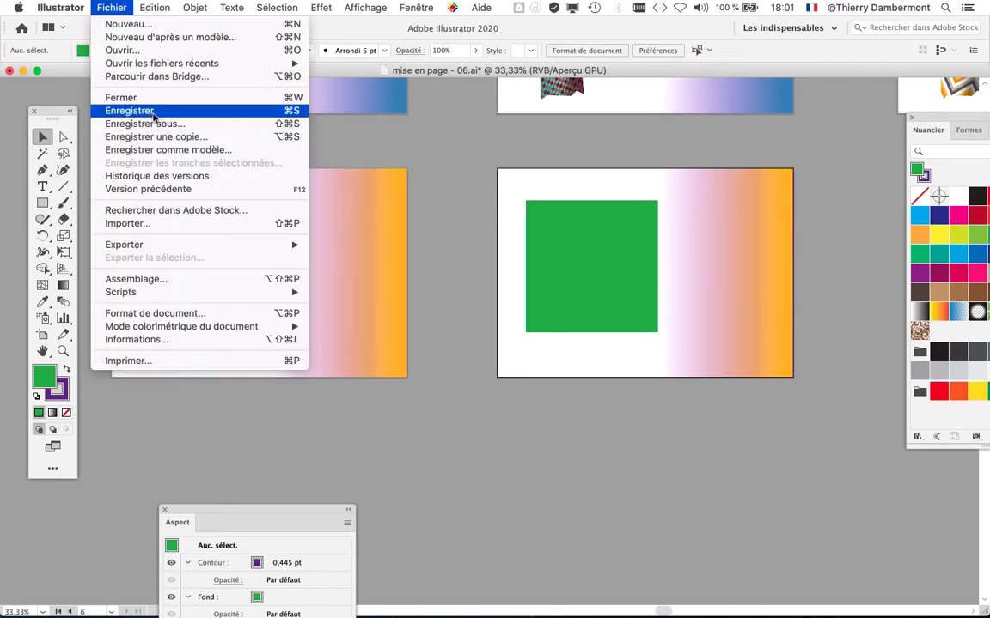
{"action": "left_click", "coordinate": [159, 125]}
{"action": "triple_click", "coordinate": [526, 105]}
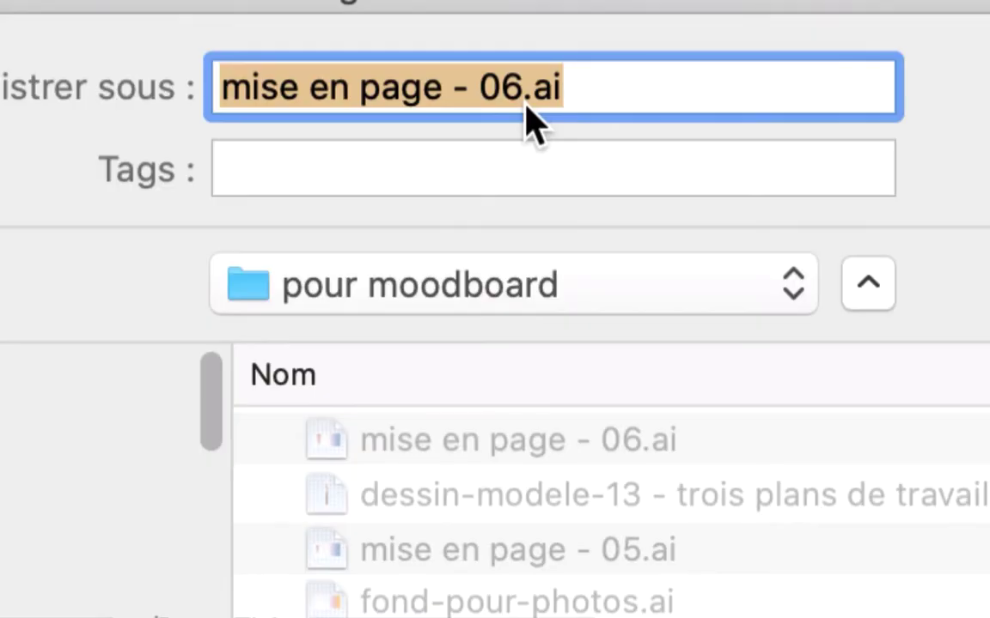
{"action": "left_click", "coordinate": [514, 103]}
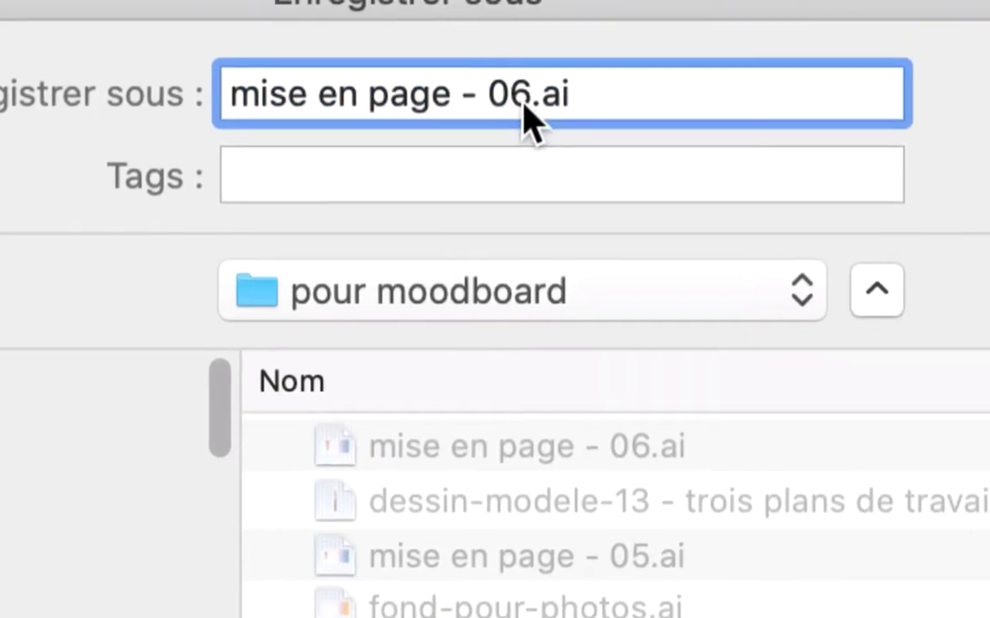
{"action": "key", "text": "shift+Right"}
{"action": "type", "text": "7"}
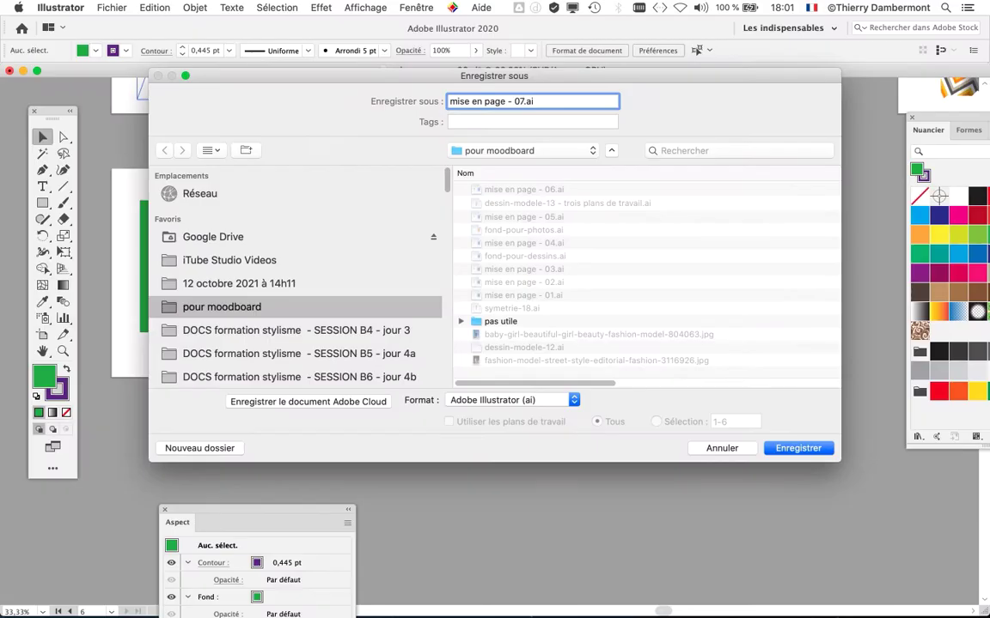
{"action": "key", "text": "Return"}
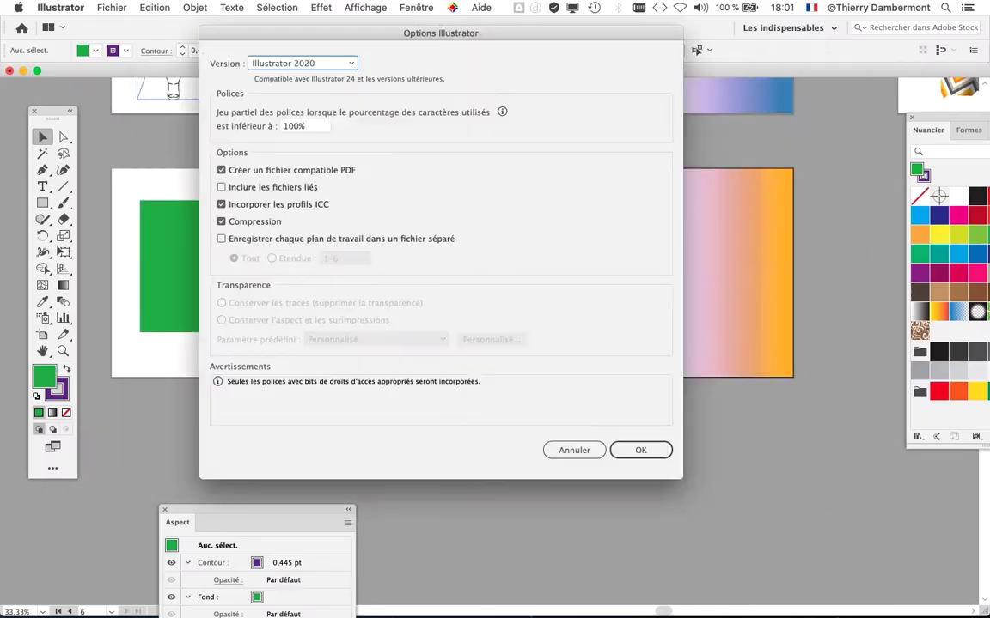
{"action": "key", "text": "Return"}
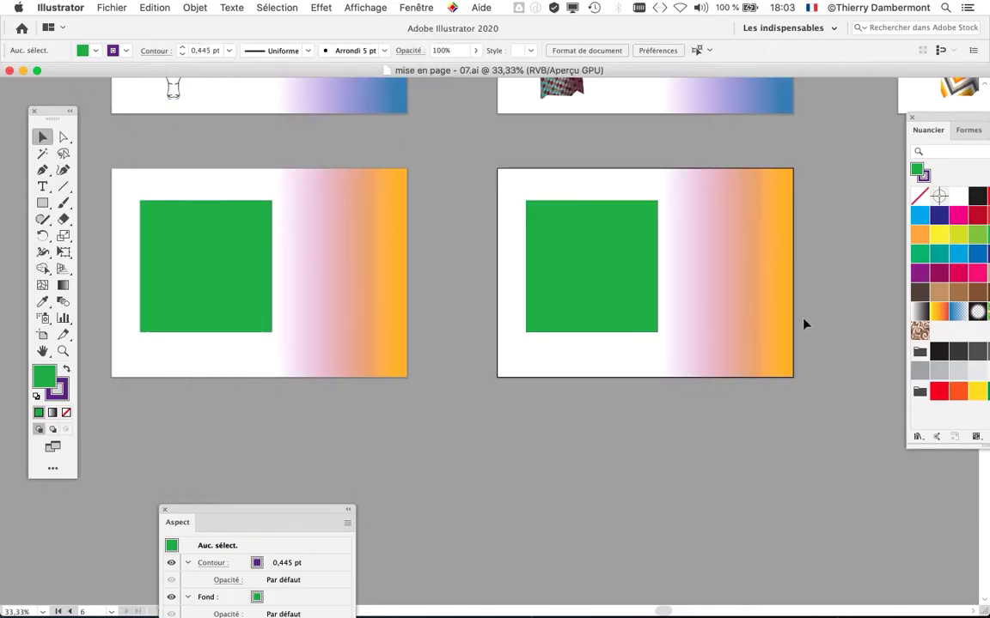
Load the "baby-girl-beautiful" and "fashion-model-street" JPG photos for placement as linked images, with the import options display turned off
{"action": "left_click", "coordinate": [103, 7]}
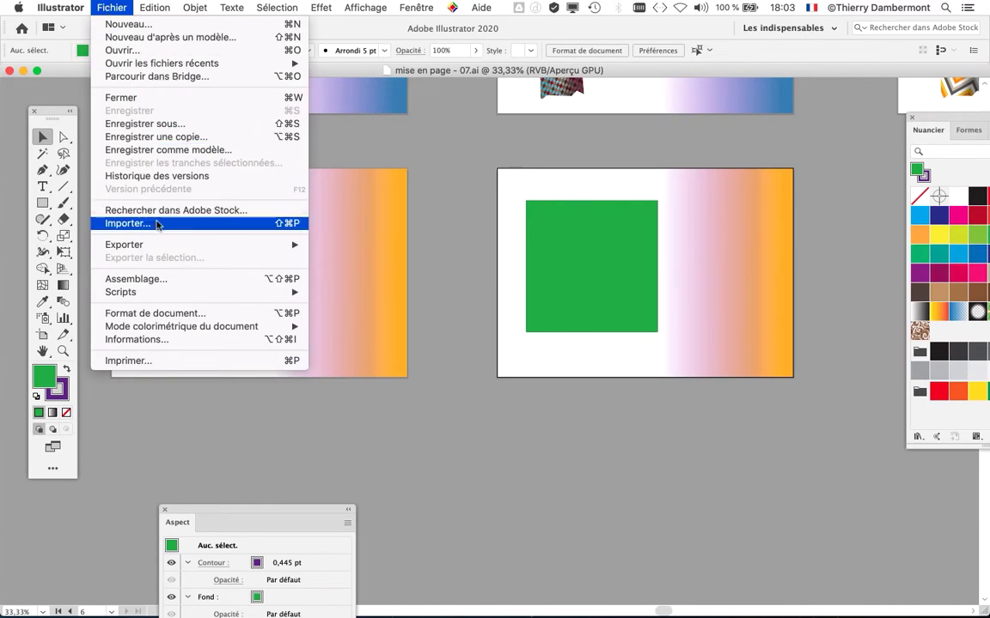
{"action": "left_click", "coordinate": [159, 221]}
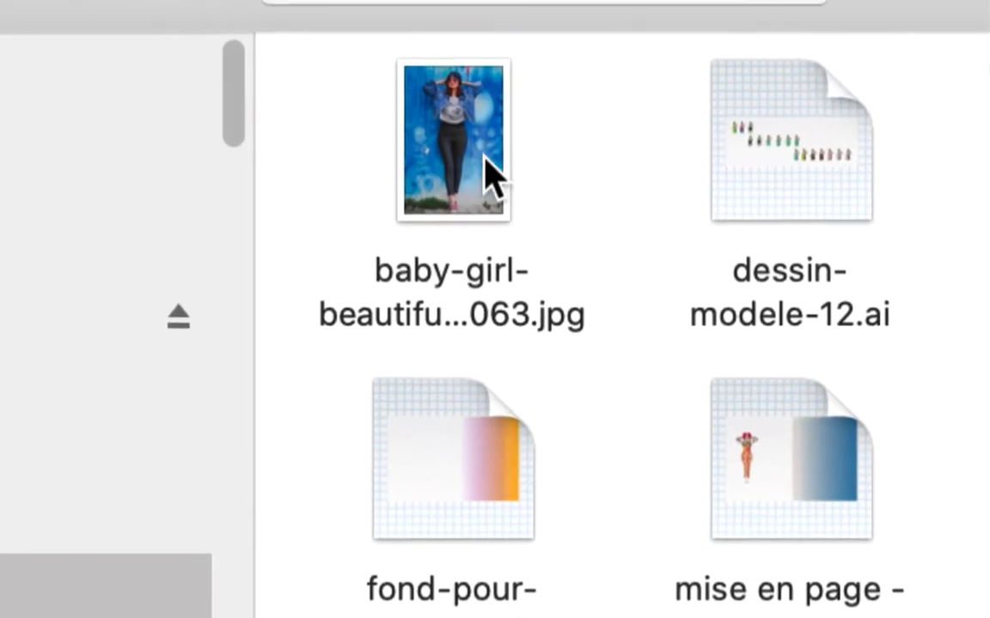
{"action": "left_click", "coordinate": [478, 144]}
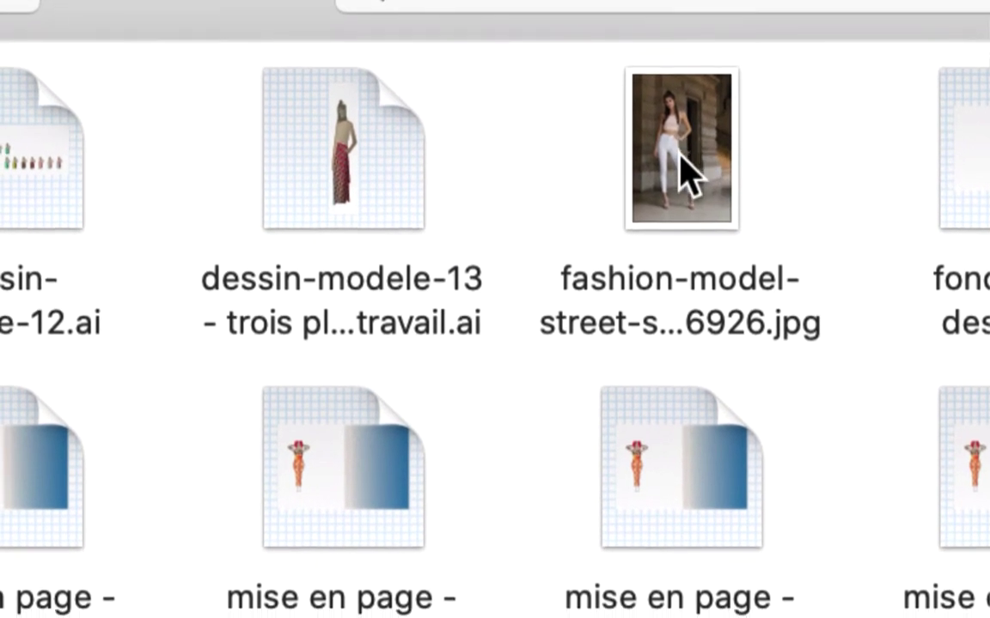
{"action": "left_click", "coordinate": [740, 123]}
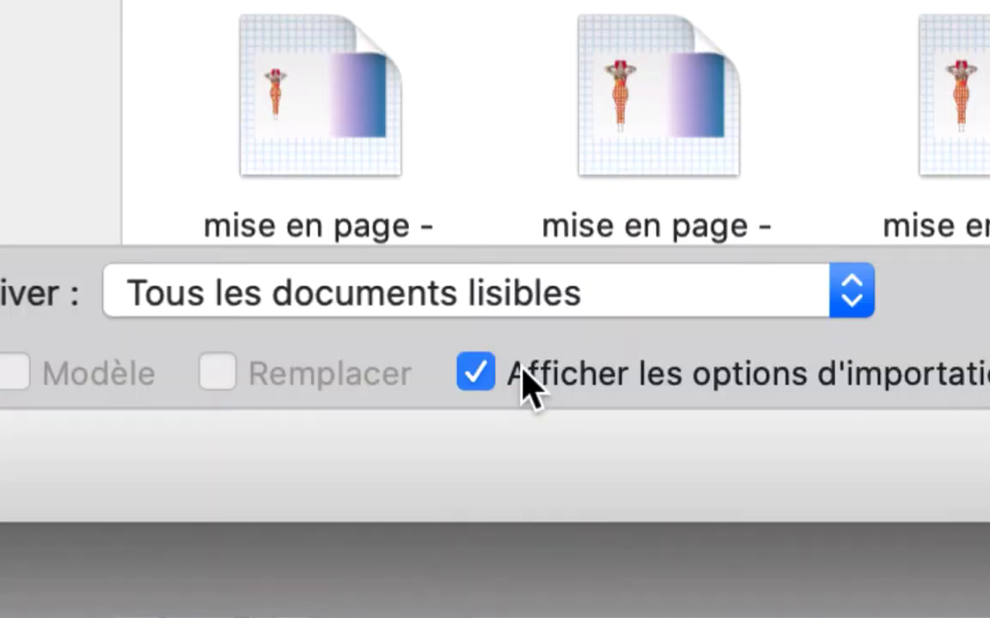
{"action": "left_click", "coordinate": [522, 370]}
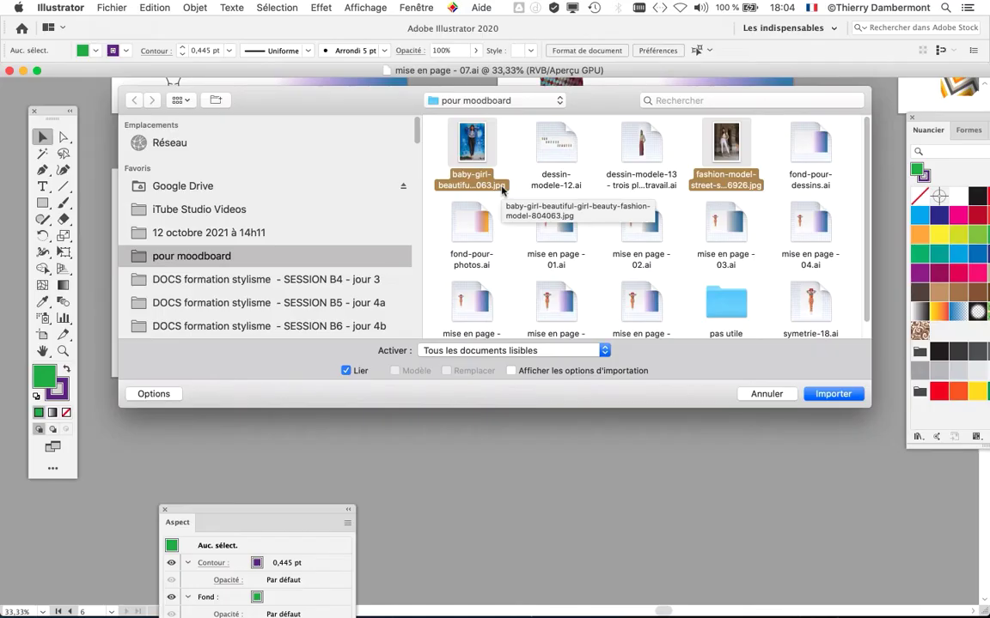
{"action": "left_click", "coordinate": [830, 393]}
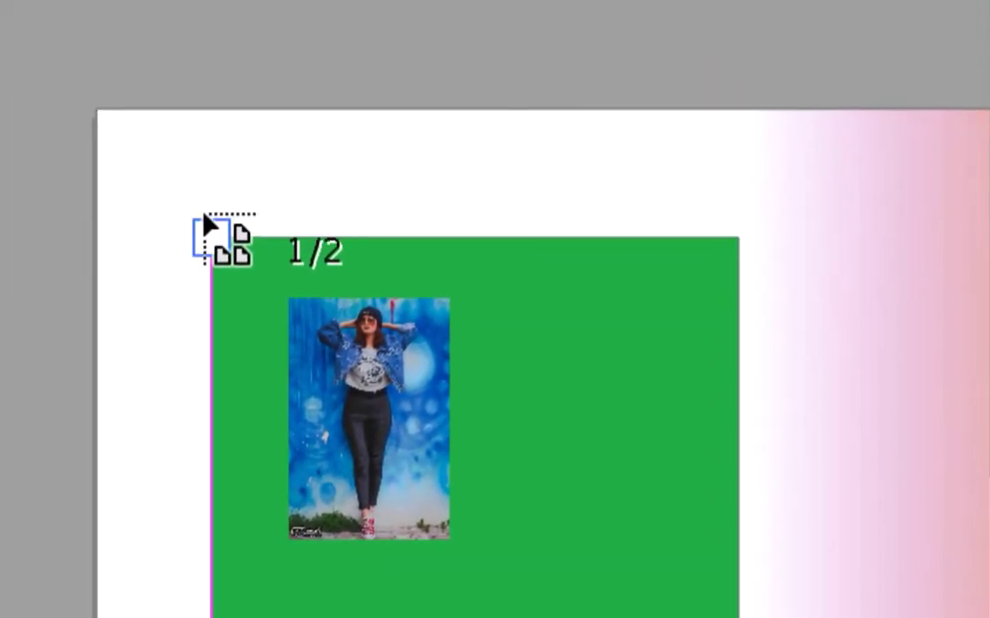
Cycle through the loaded photos and place "fashion-model-street" over the first orange-gradient artboard's green square and "baby-girl-beautiful" over the second's
{"action": "key", "text": "Right"}
{"action": "key", "text": "Right"}
{"action": "key", "text": "Right"}
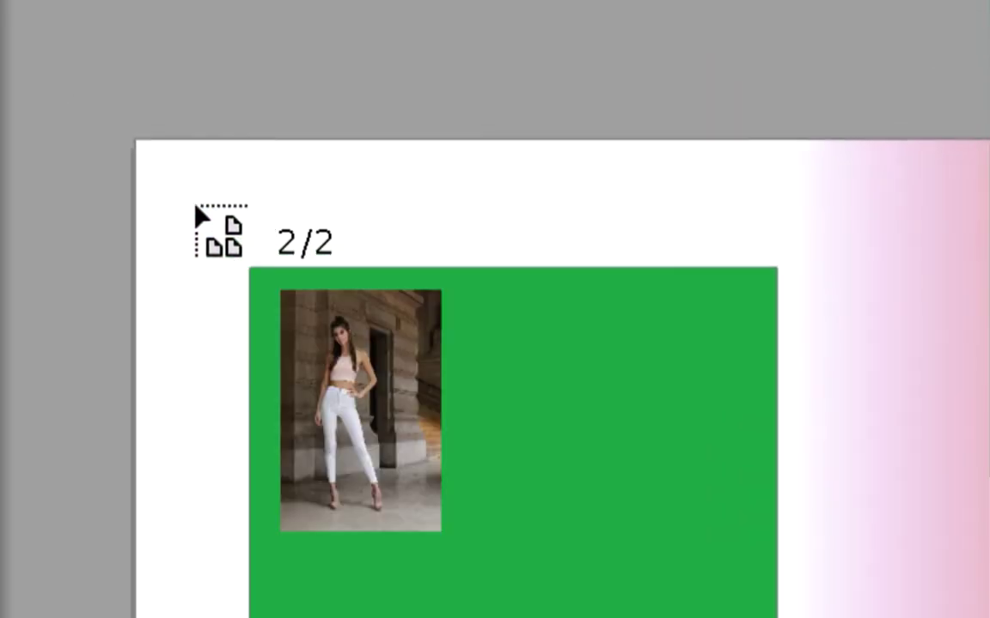
{"action": "key", "text": "Right"}
{"action": "key", "text": "Right"}
{"action": "key", "text": "Right"}
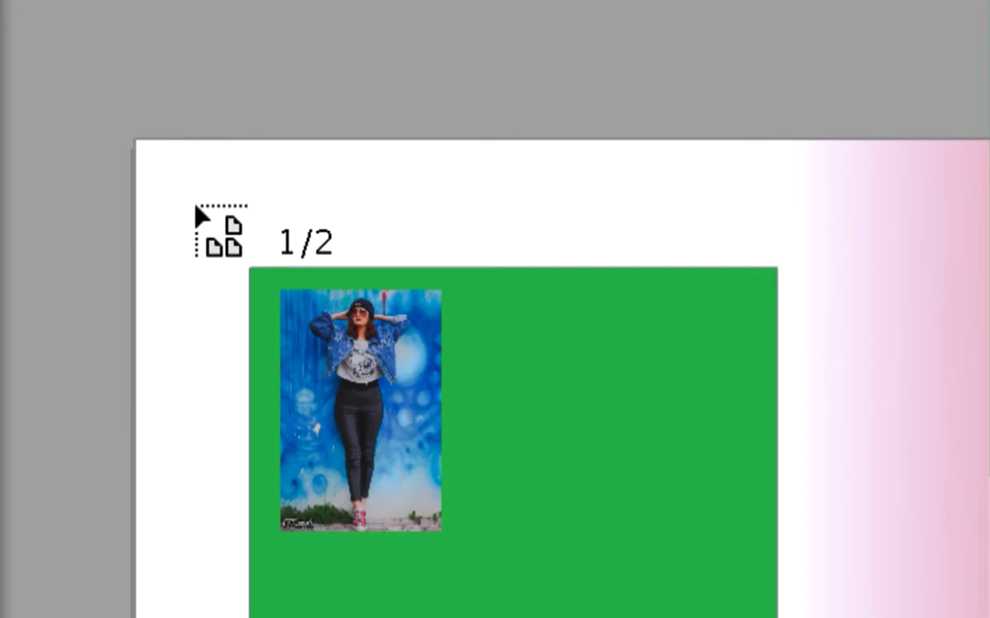
{"action": "key", "text": "Right"}
{"action": "key", "text": "Right"}
{"action": "key", "text": "Right"}
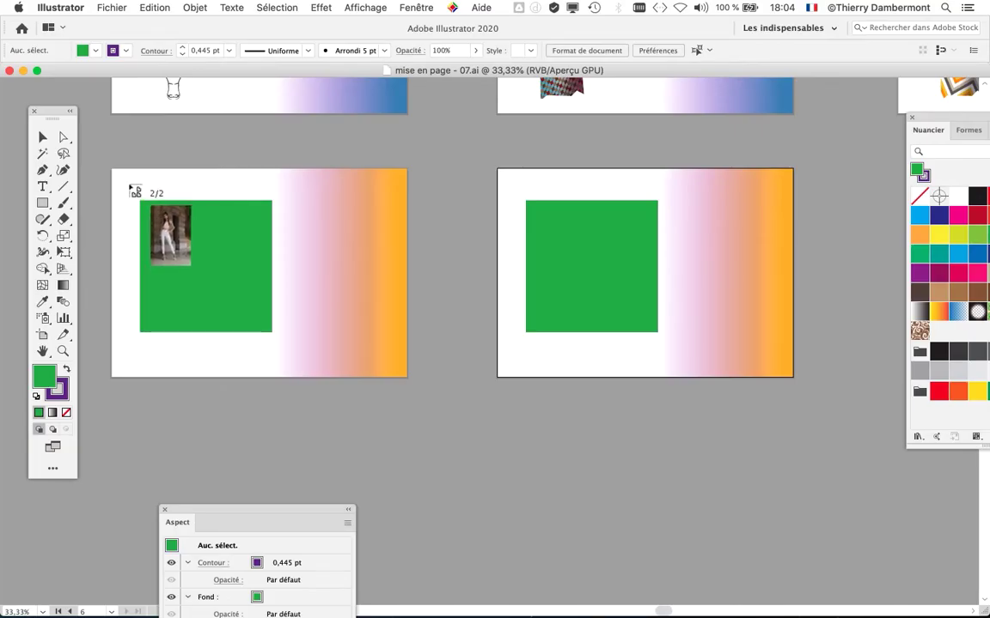
{"action": "left_click_drag", "start_coordinate": [129, 184], "coordinate": [338, 413]}
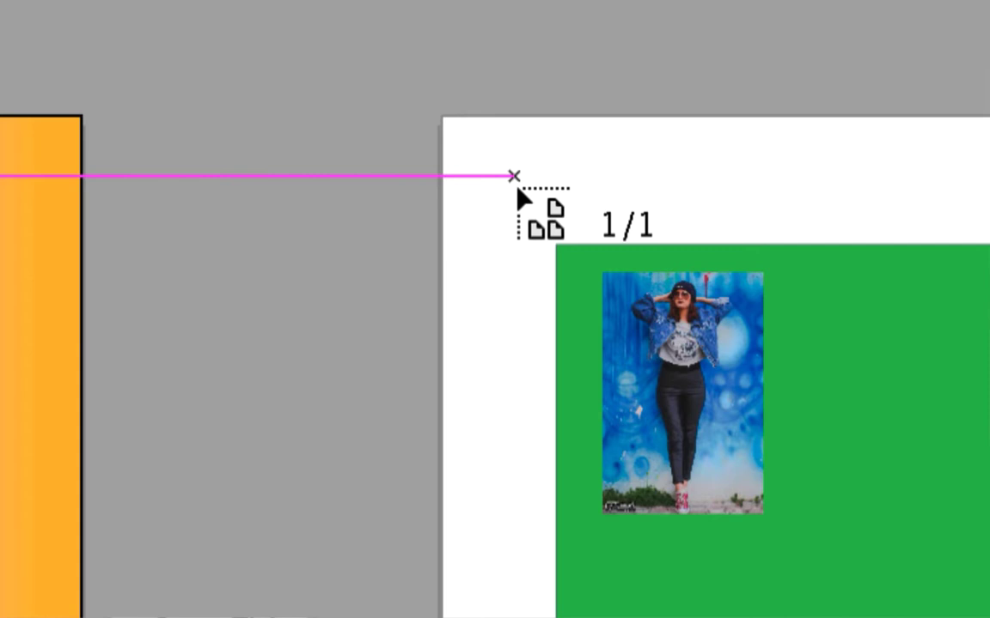
{"action": "left_click_drag", "start_coordinate": [515, 183], "coordinate": [828, 573]}
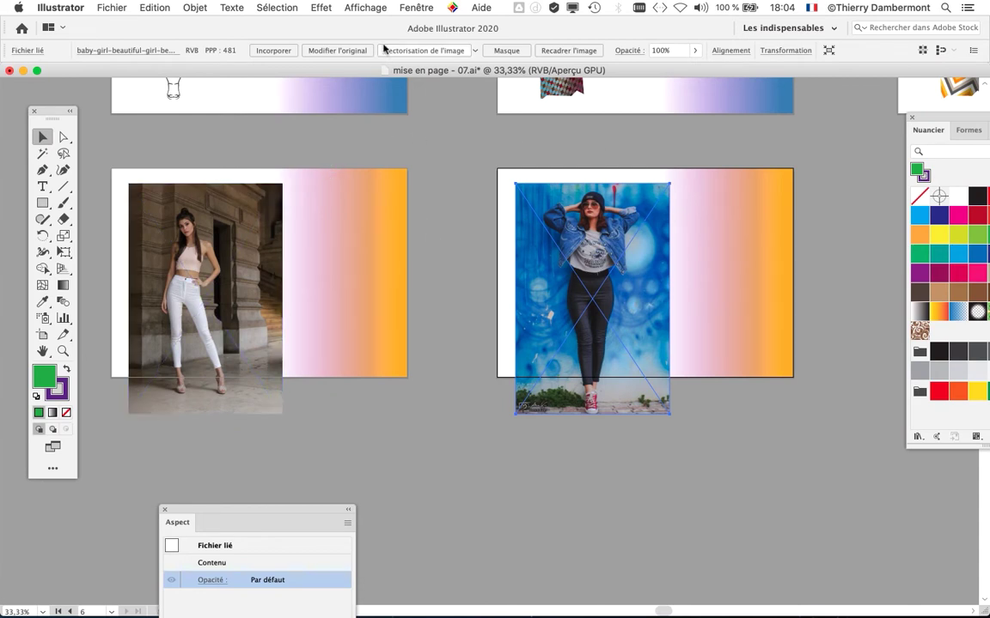
Show the Calques (Layers) panel, expand the "fichiers d illustration importés" layer and enlarge the panel to list its contents
{"action": "left_click", "coordinate": [416, 7]}
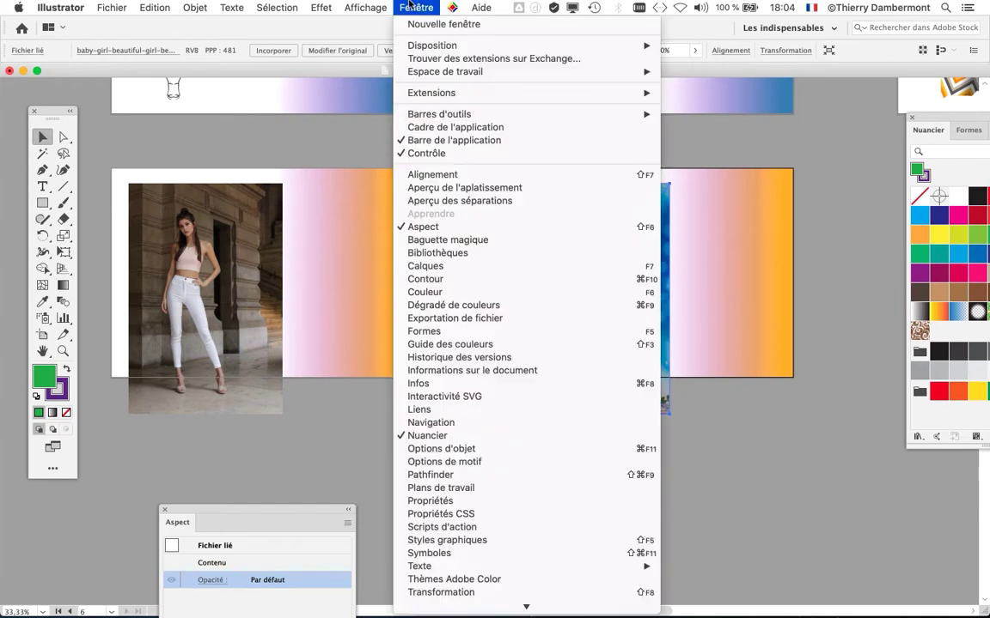
{"action": "left_click", "coordinate": [434, 266]}
{"action": "left_click_drag", "start_coordinate": [559, 299], "coordinate": [386, 87]}
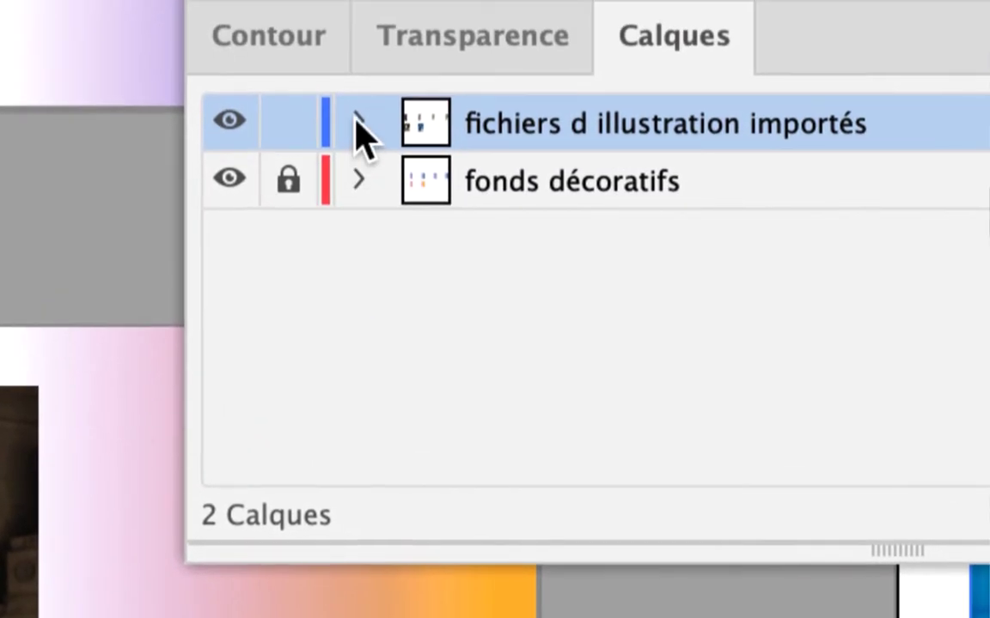
{"action": "left_click", "coordinate": [440, 67]}
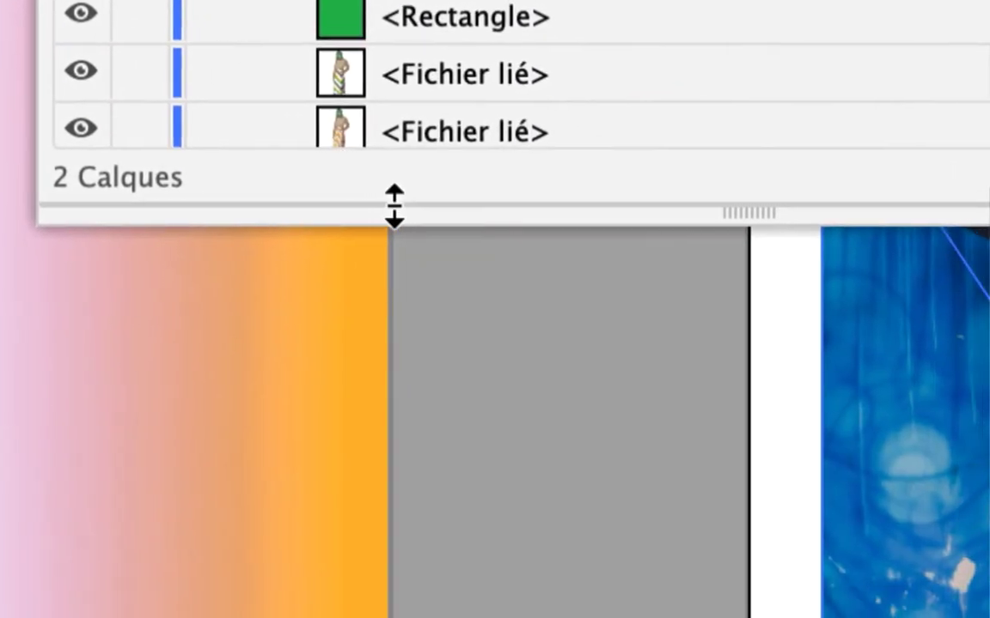
{"action": "left_click_drag", "start_coordinate": [394, 206], "coordinate": [408, 429]}
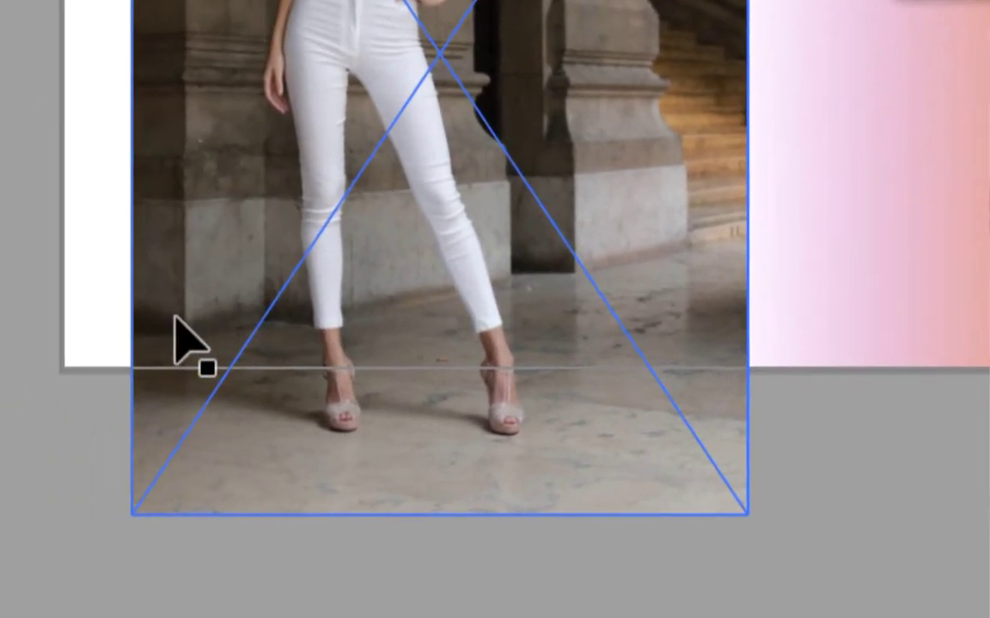
Select both placed photos and send them to the back of their layer, behind the green squares
{"action": "left_click", "coordinate": [131, 326]}
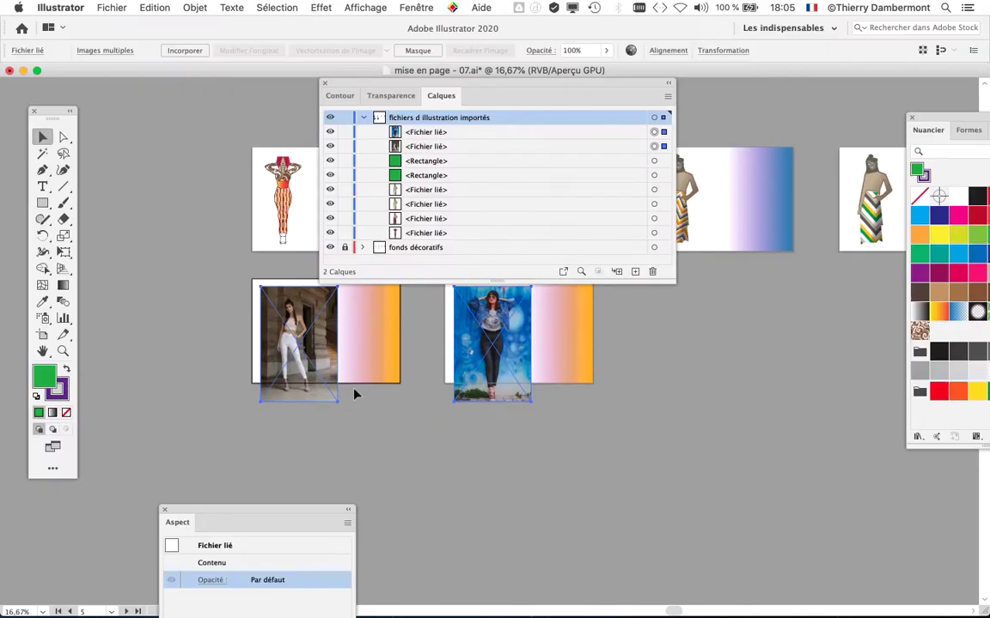
{"action": "left_click", "coordinate": [195, 7]}
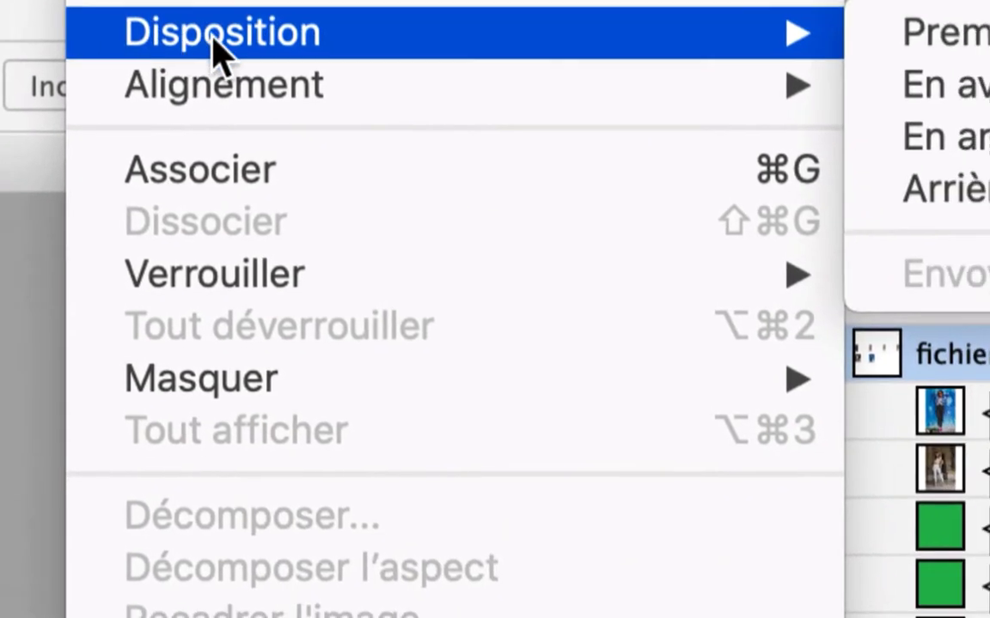
{"action": "left_click", "coordinate": [946, 189]}
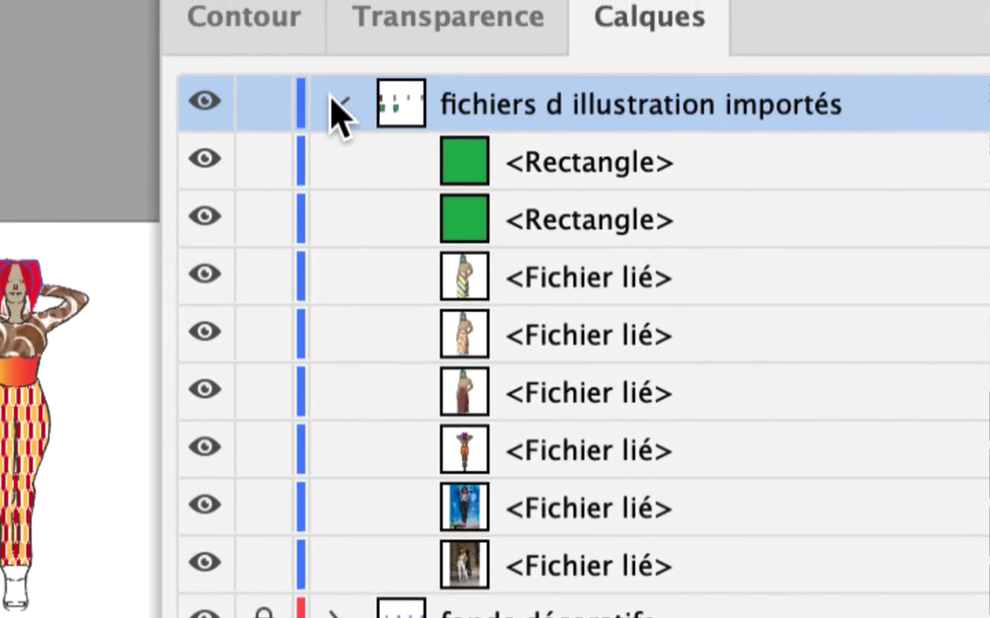
Check the stacking order in the "fichiers d illustration importés" layer, collapse it, shrink the Calques panel and move it clear of the artboards
{"action": "left_click", "coordinate": [335, 103]}
{"action": "left_click", "coordinate": [335, 103]}
{"action": "left_click", "coordinate": [335, 103]}
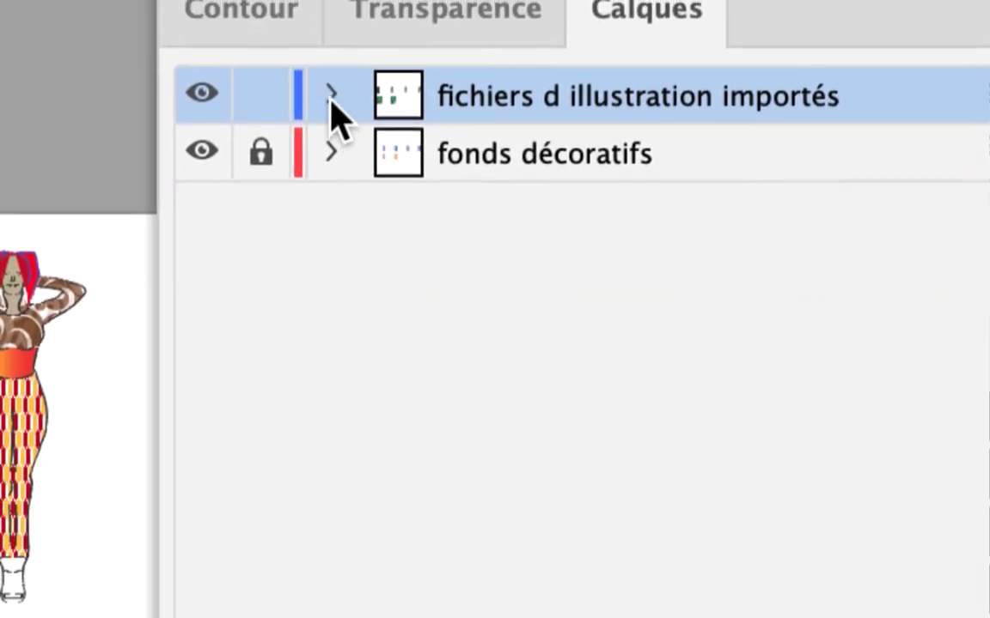
{"action": "left_click", "coordinate": [331, 94]}
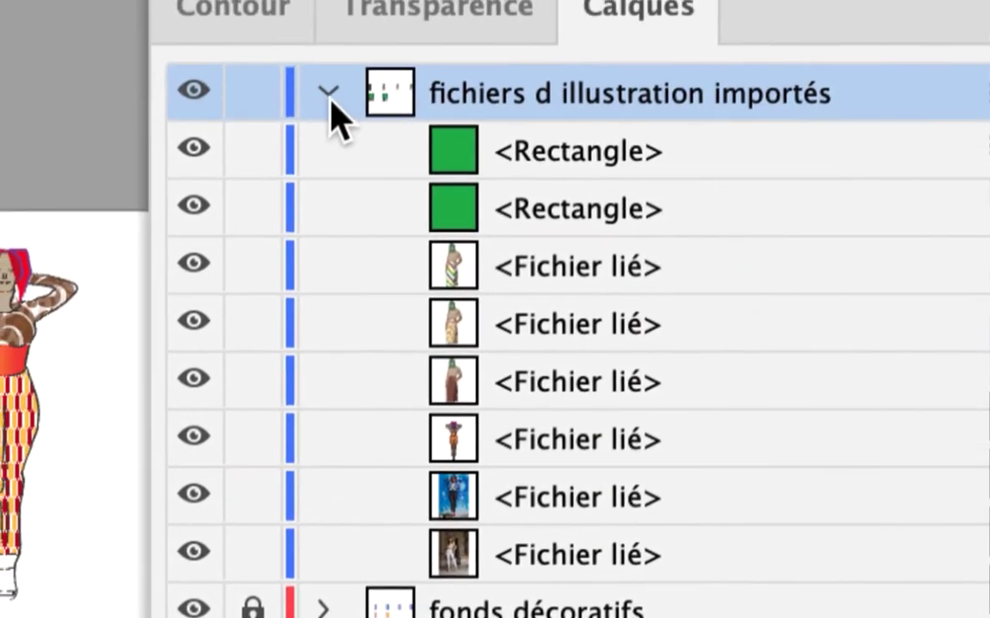
{"action": "left_click", "coordinate": [326, 92]}
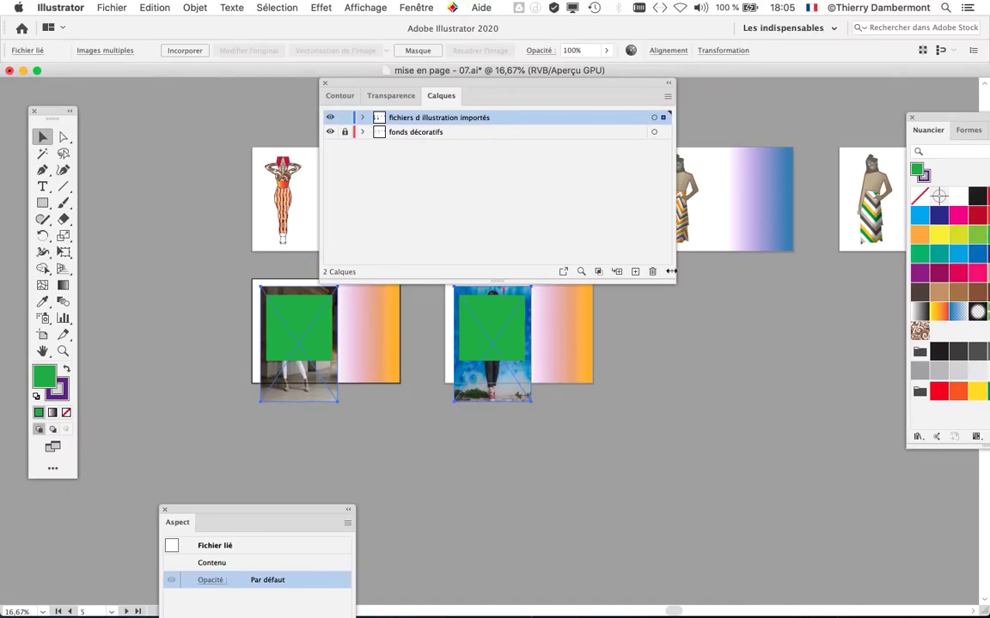
{"action": "left_click_drag", "start_coordinate": [671, 281], "coordinate": [647, 205]}
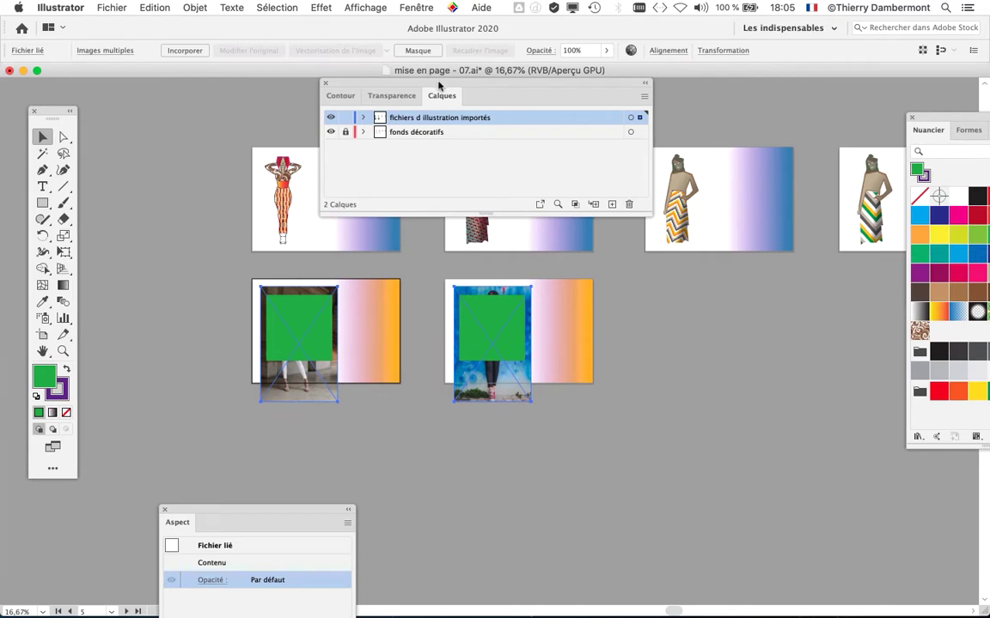
{"action": "left_click_drag", "start_coordinate": [437, 86], "coordinate": [758, 519]}
Save the document as "mise en page - 08.ai" in the "pour moodboard" folder, in Illustrator 2020 format with the default options
{"action": "scroll", "coordinate": [338, 344], "scroll_direction": "up", "scroll_amount": 1}
{"action": "scroll", "coordinate": [208, 359], "scroll_direction": "up", "scroll_amount": 1}
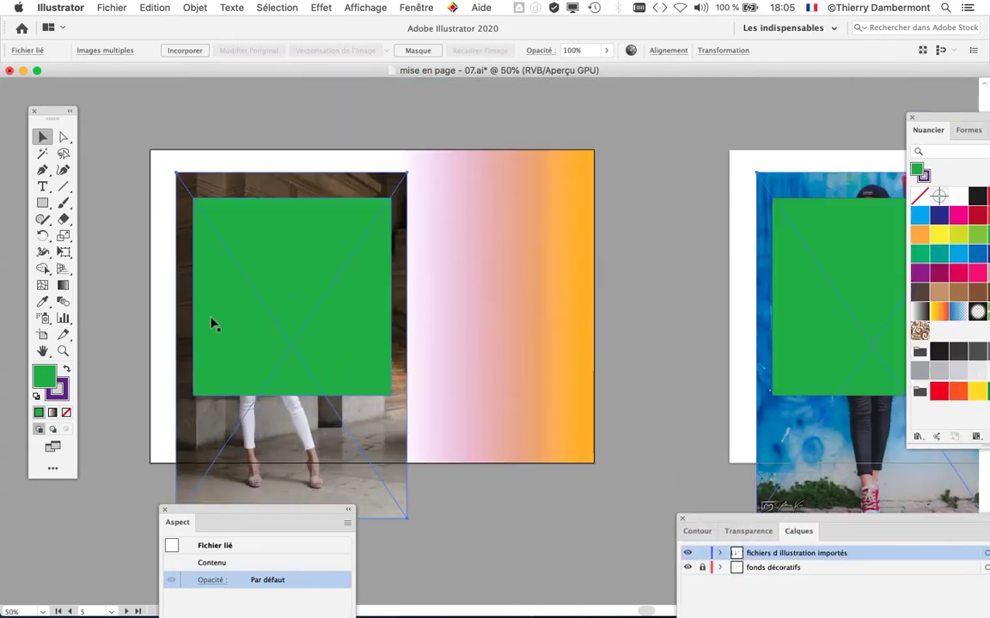
{"action": "left_click", "coordinate": [111, 6]}
{"action": "left_click", "coordinate": [144, 124]}
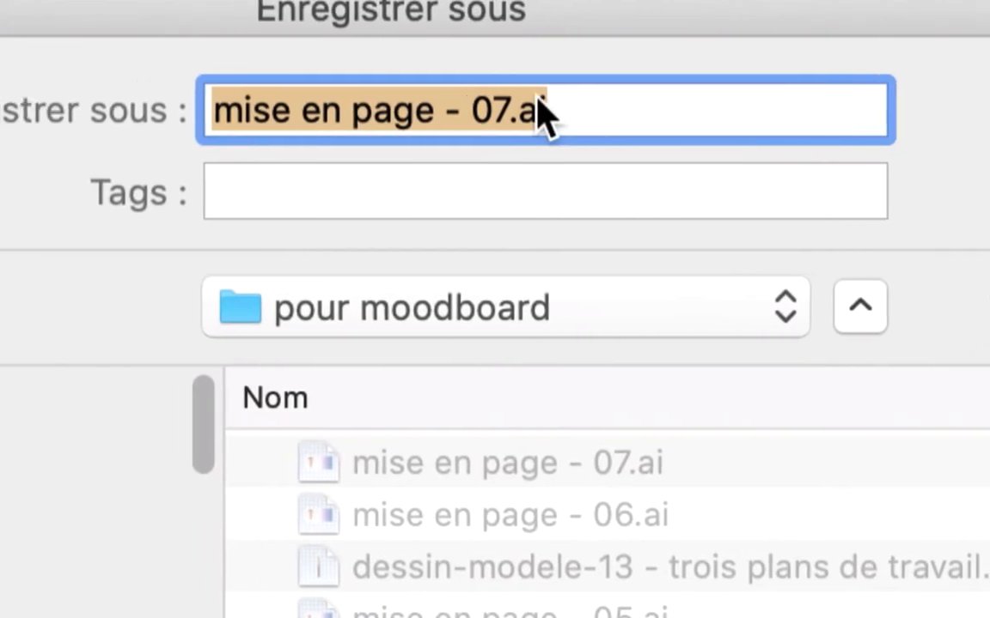
{"action": "left_click_drag", "start_coordinate": [388, 109], "coordinate": [397, 108]}
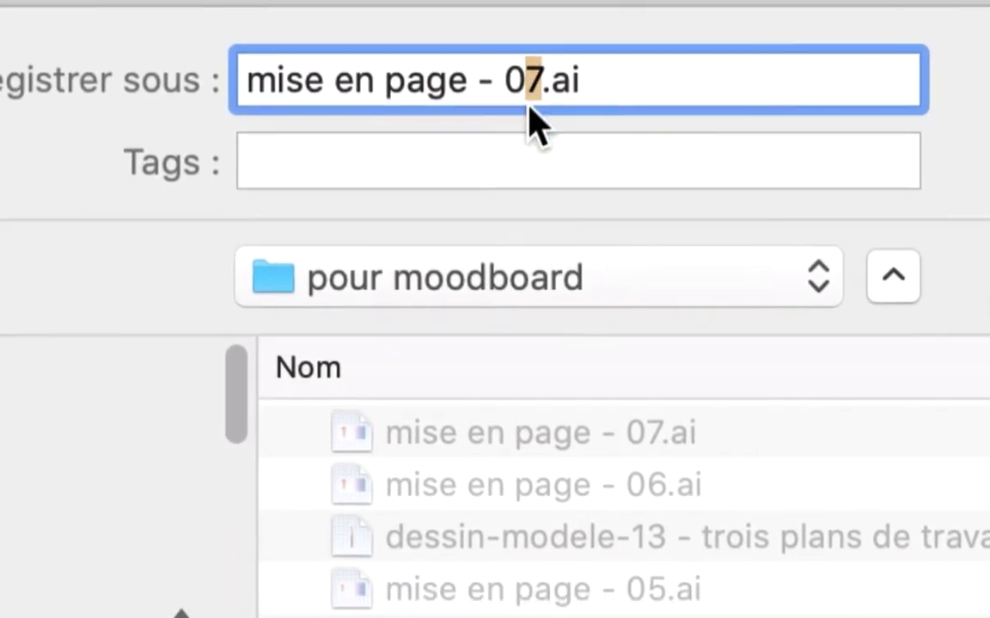
{"action": "type", "text": "8"}
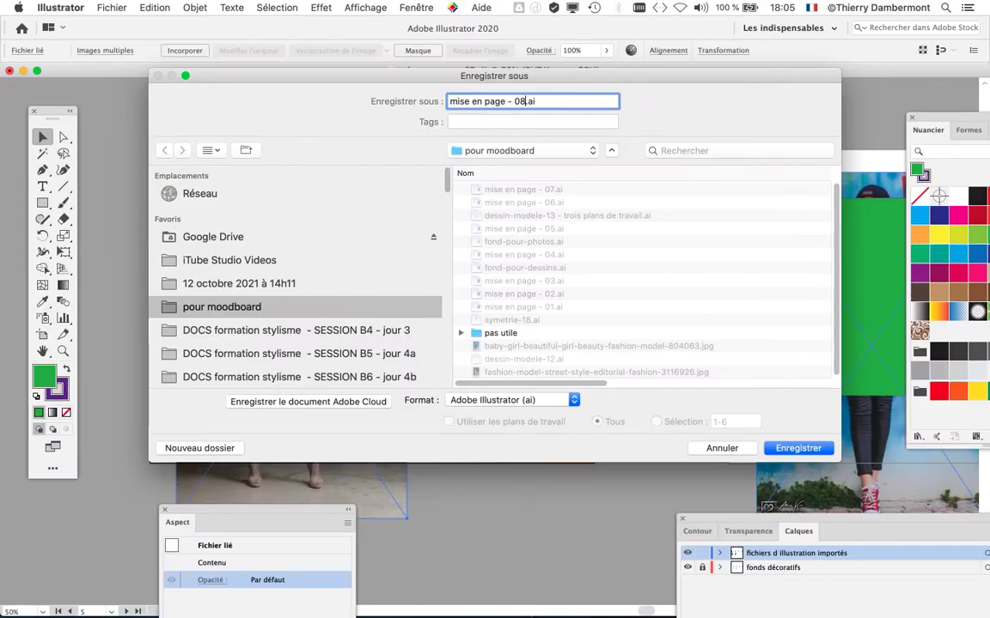
{"action": "key", "text": "Return"}
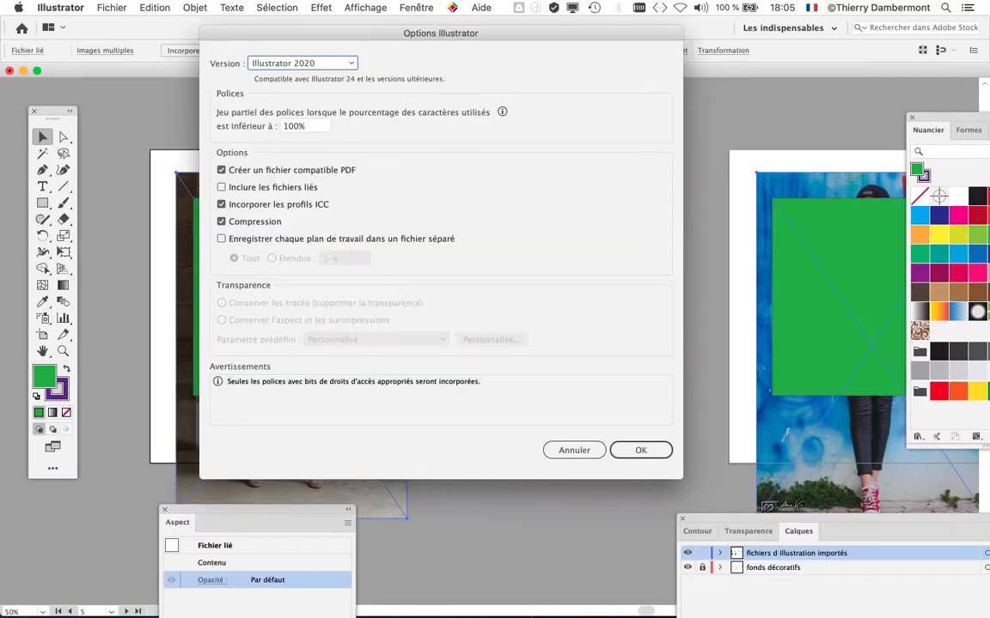
{"action": "key", "text": "Return"}
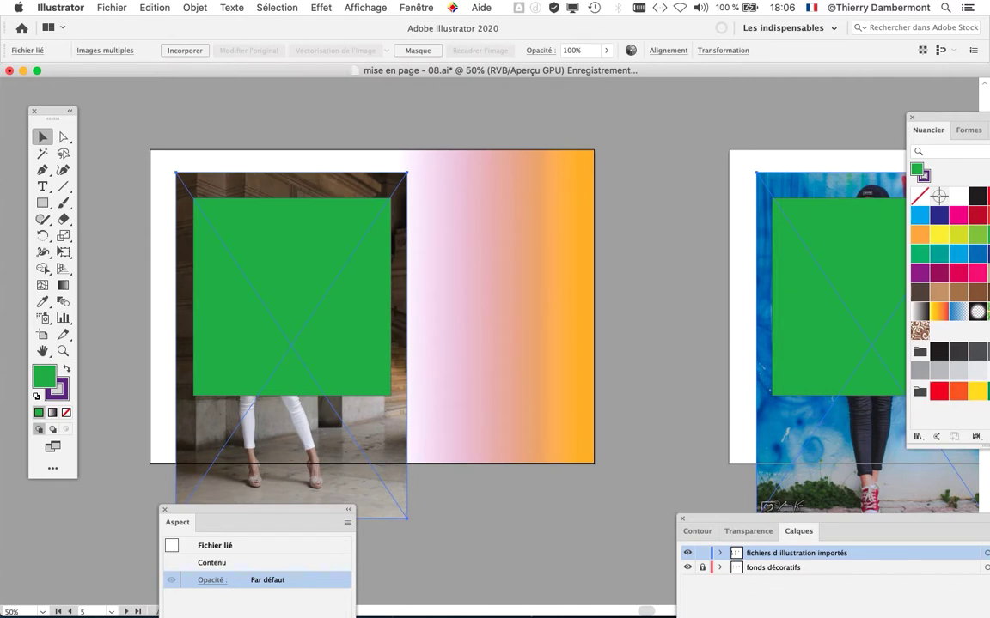
Select the "fashion-model-street" photo with its green square on the first orange-gradient artboard and create a clipping mask
{"action": "scroll", "coordinate": [495, 300], "scroll_direction": "down", "scroll_amount": 5}
{"action": "scroll", "coordinate": [495, 301], "scroll_direction": "right", "scroll_amount": 3}
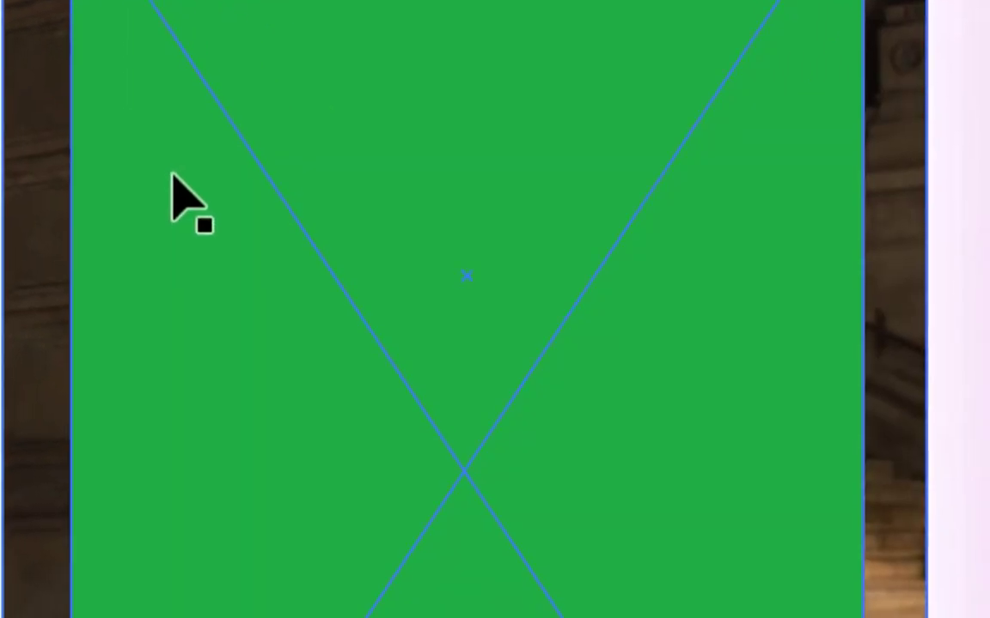
{"action": "left_click", "coordinate": [576, 282]}
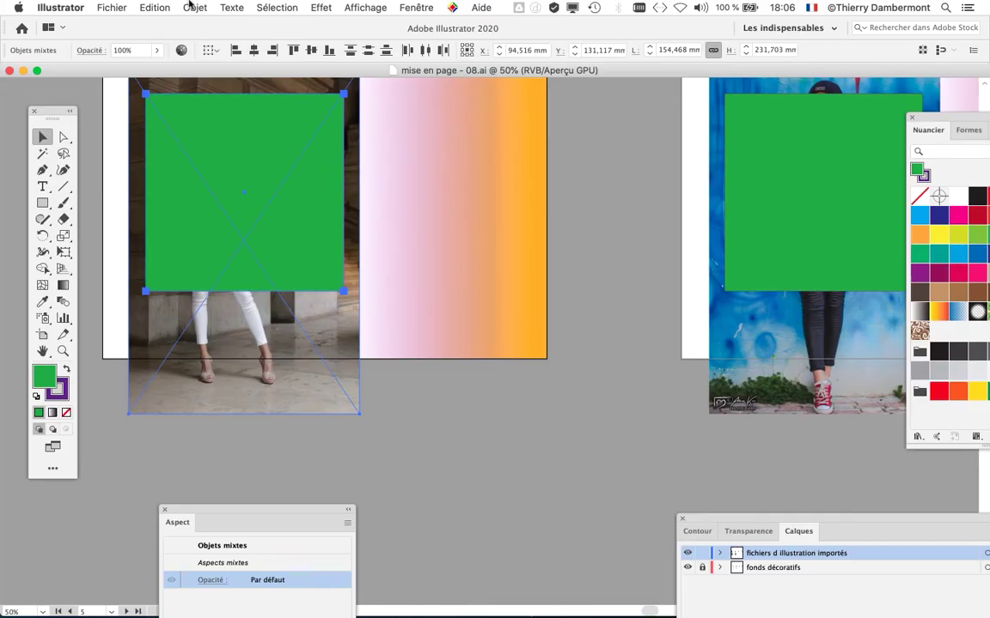
{"action": "left_click", "coordinate": [189, 6]}
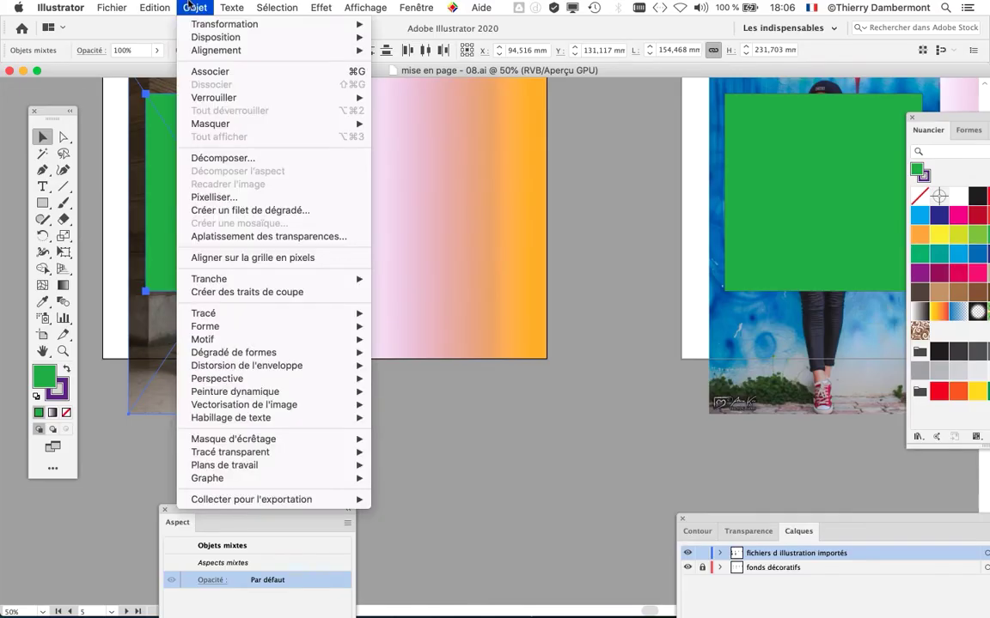
{"action": "mouse_move", "coordinate": [230, 441]}
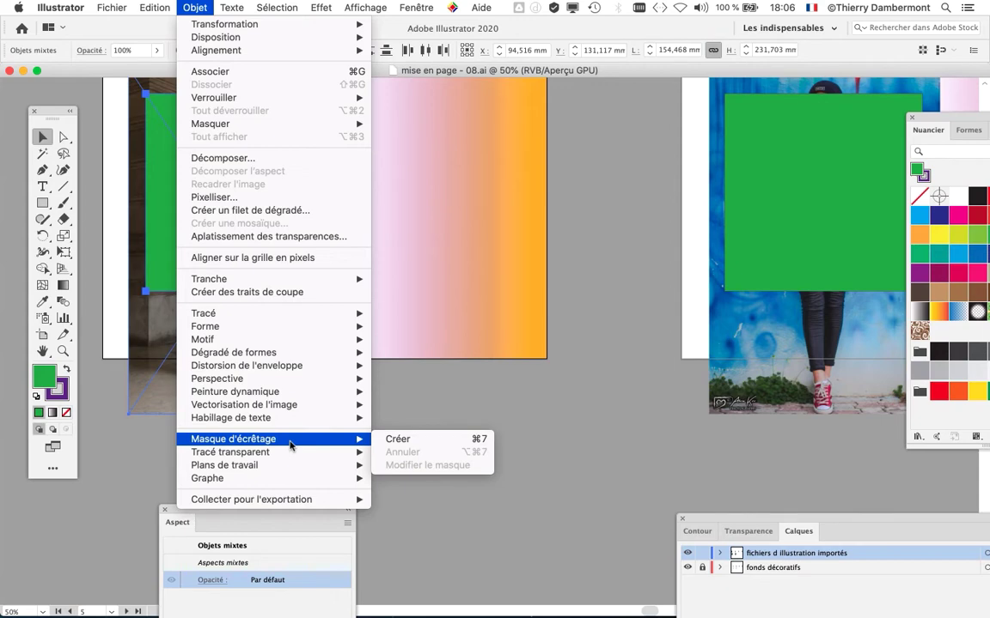
{"action": "left_click", "coordinate": [388, 439]}
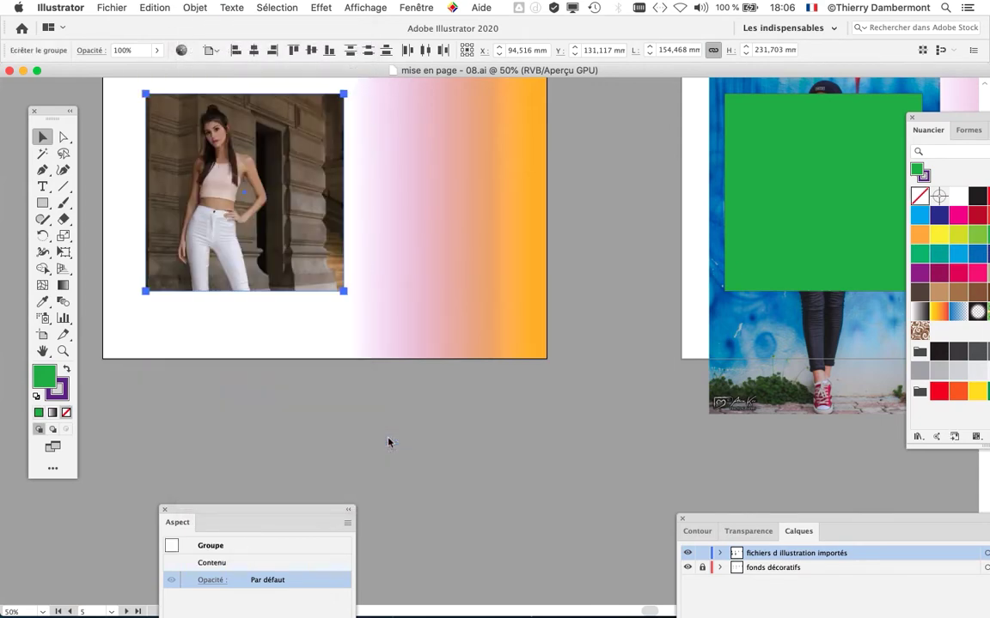
Select the "baby-girl-beautiful" photo with its green square on the second orange-gradient artboard and create a clipping mask
{"action": "key", "text": "alt+super+8"}
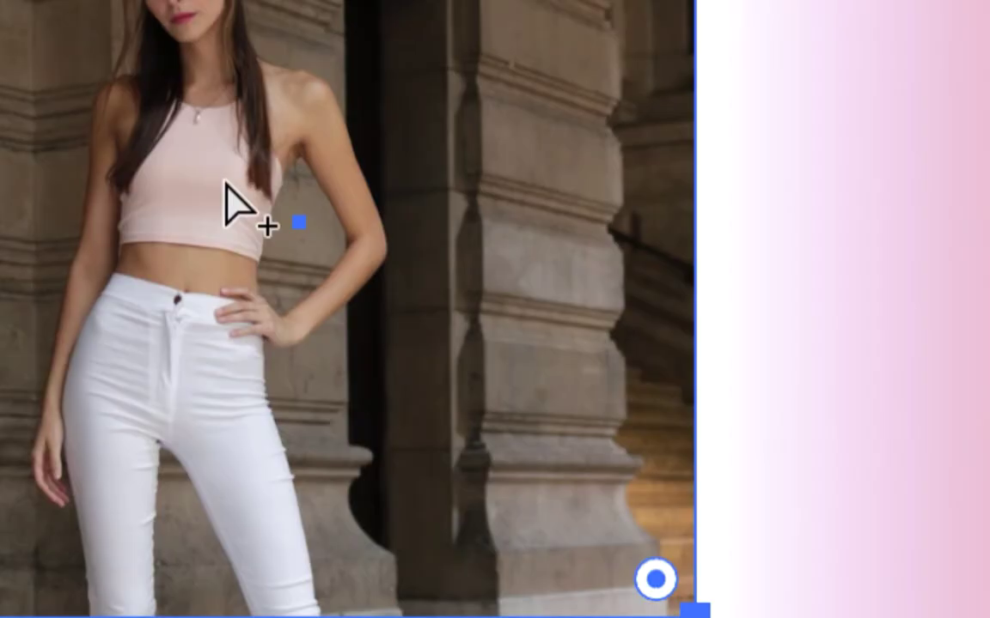
{"action": "key", "text": "alt+super+8"}
{"action": "left_click_drag", "start_coordinate": [276, 195], "coordinate": [325, 304]}
{"action": "key", "text": "alt+super+8"}
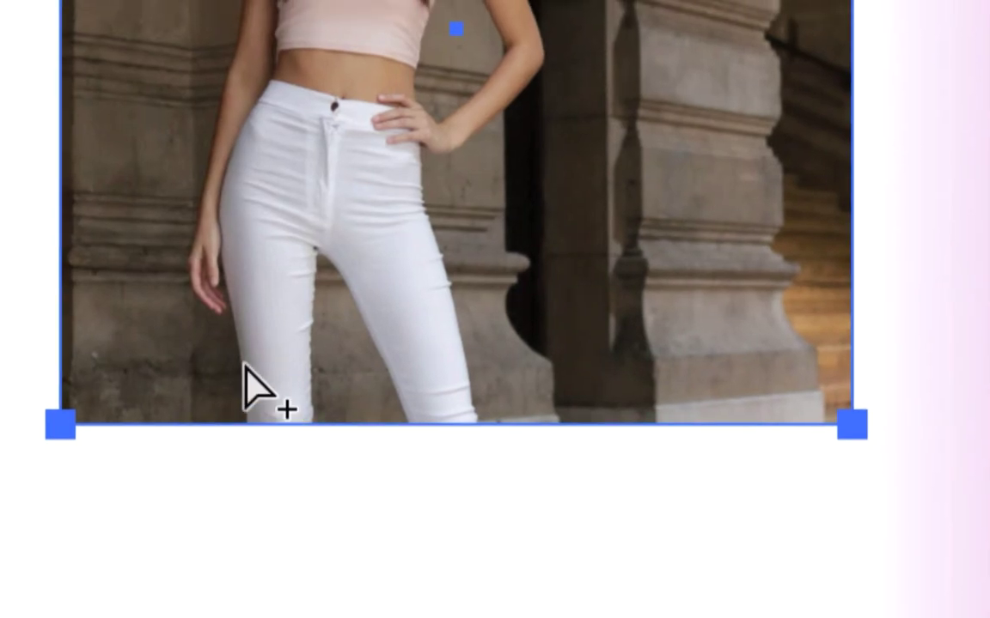
{"action": "key", "text": "alt+super+8"}
{"action": "left_click_drag", "start_coordinate": [510, 342], "coordinate": [105, 310]}
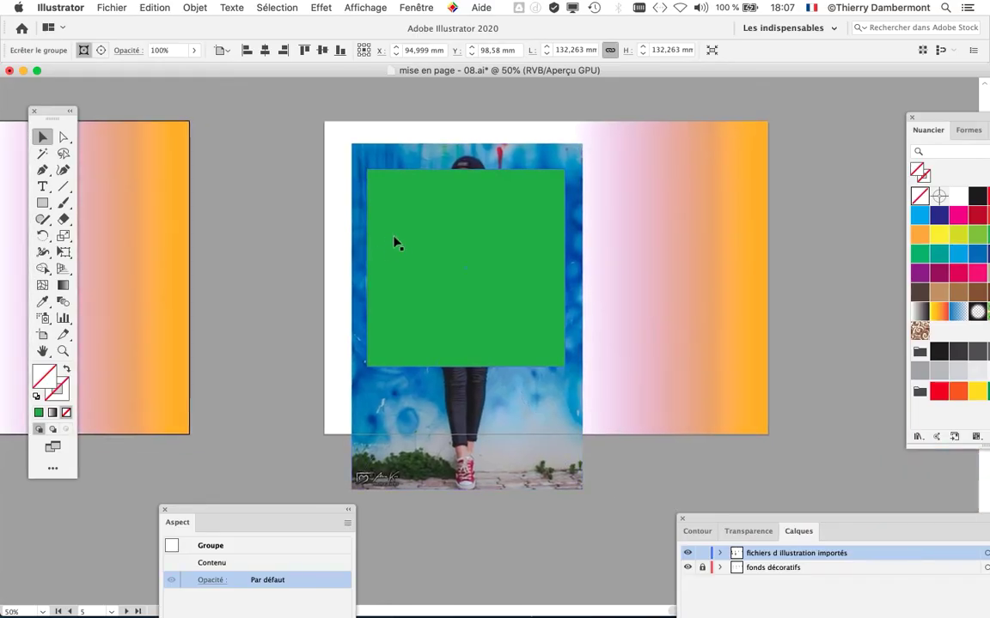
{"action": "key", "text": "alt+super+8"}
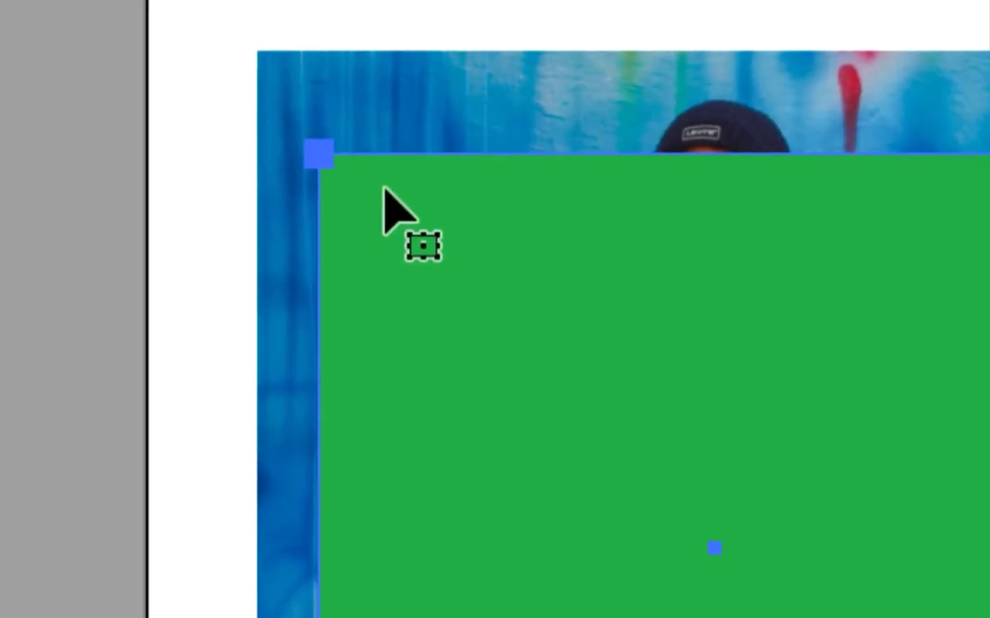
{"action": "left_click", "coordinate": [384, 166], "text": "shift"}
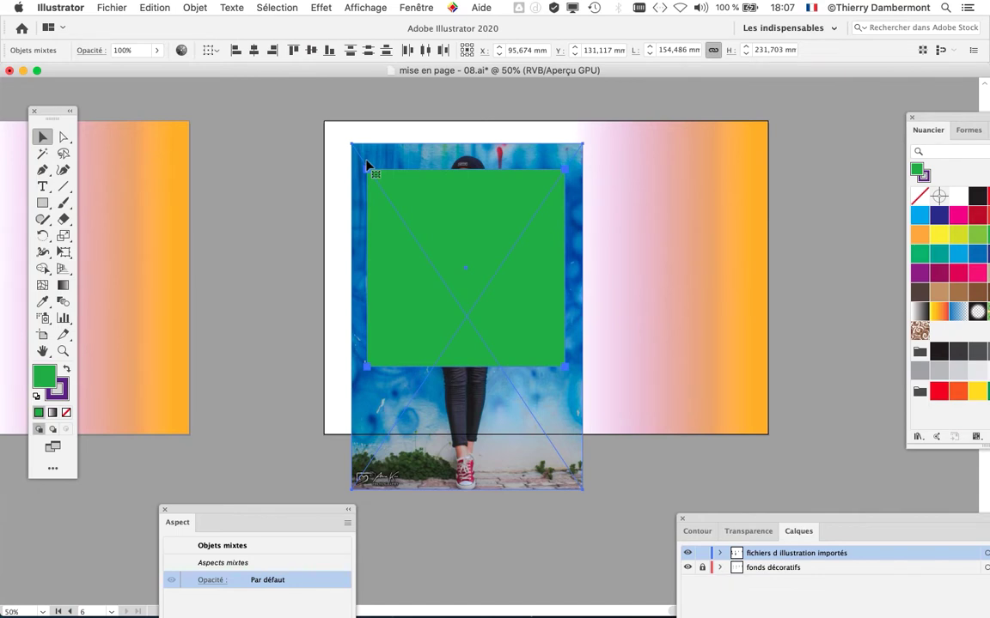
{"action": "left_click", "coordinate": [195, 7]}
{"action": "mouse_move", "coordinate": [255, 443]}
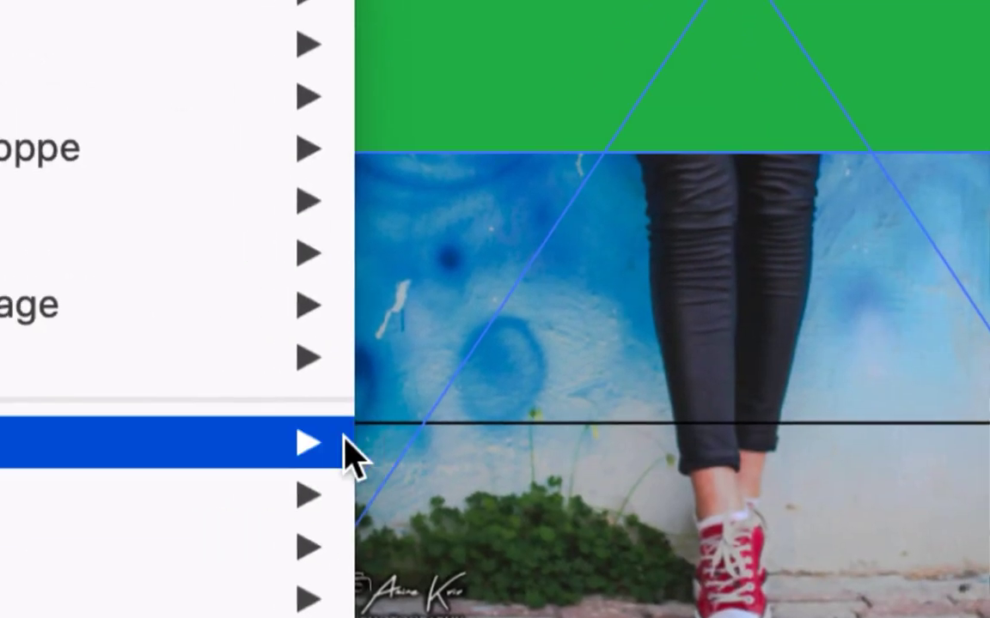
{"action": "mouse_move", "coordinate": [350, 448]}
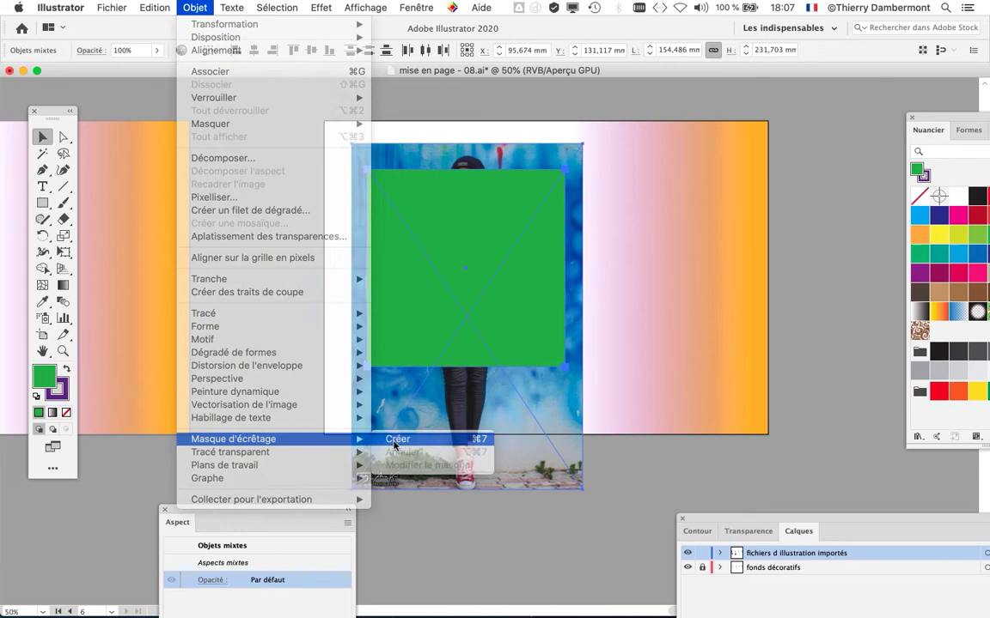
{"action": "left_click", "coordinate": [369, 431]}
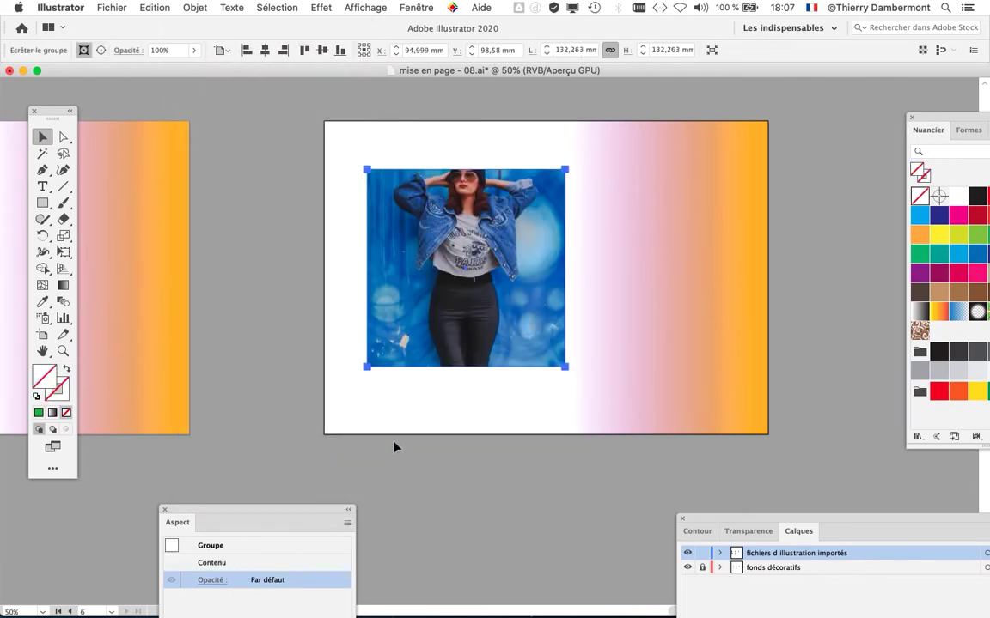
Save the document under the new name "mise en page - 09.ai" in the "pour moodboard" folder, in Illustrator 2020 format with the default options
{"action": "left_click", "coordinate": [115, 9]}
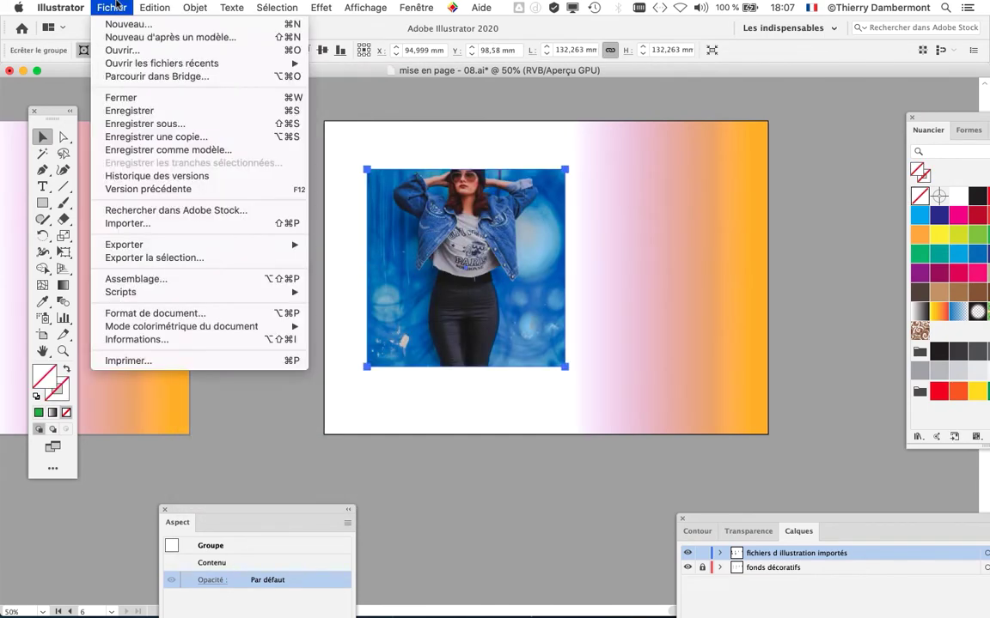
{"action": "left_click", "coordinate": [142, 124]}
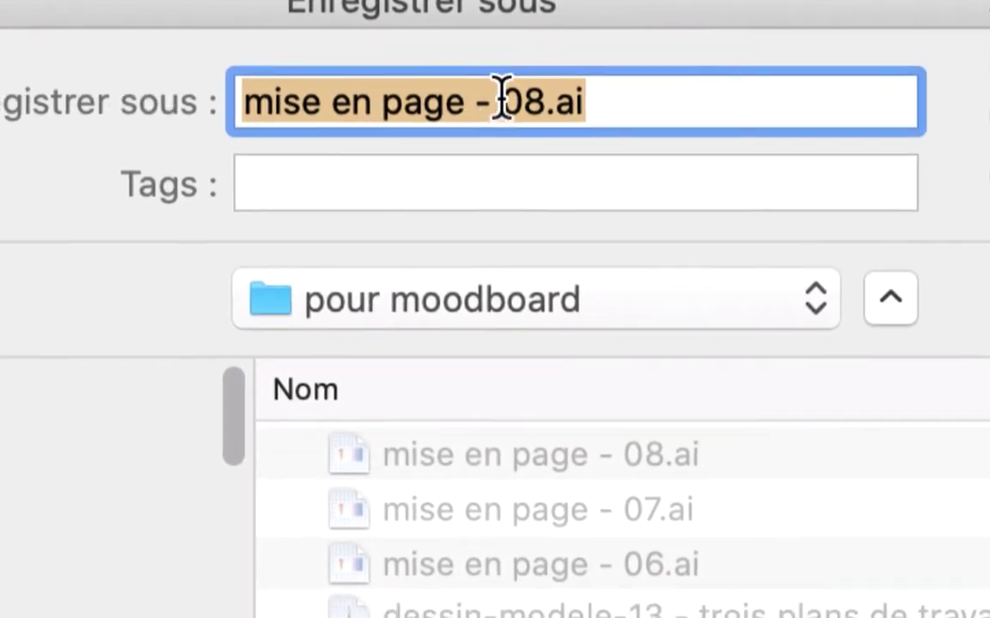
{"action": "left_click_drag", "start_coordinate": [740, 149], "coordinate": [759, 155]}
{"action": "type", "text": "9"}
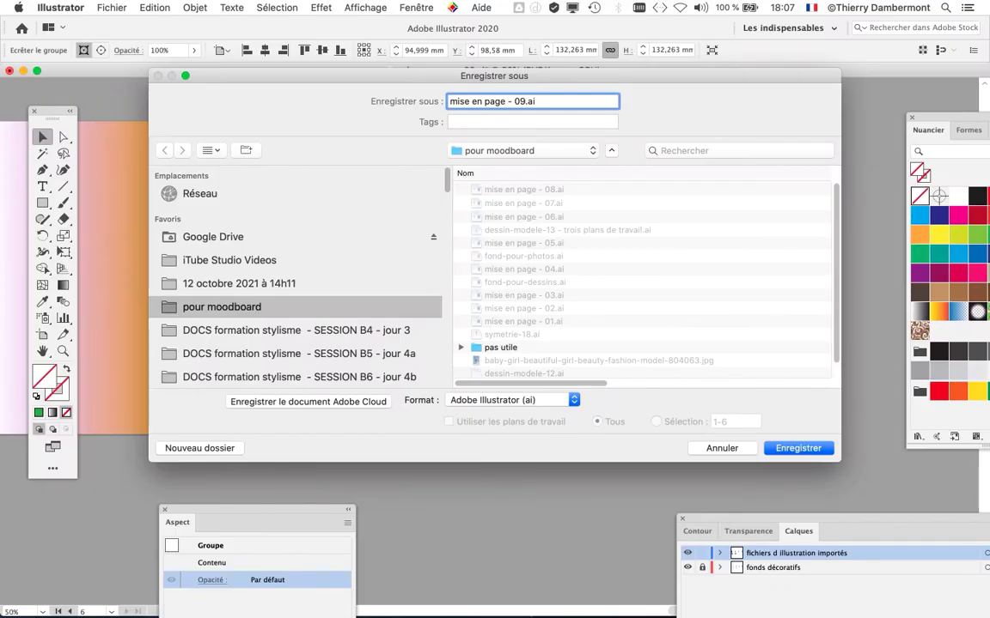
{"action": "key", "text": "Return"}
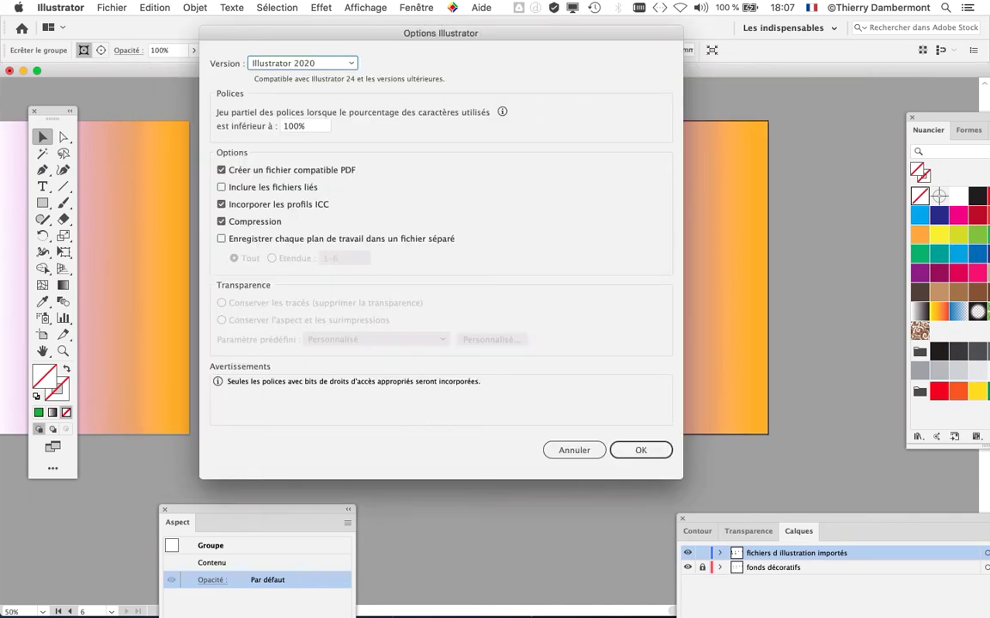
{"action": "key", "text": "Return"}
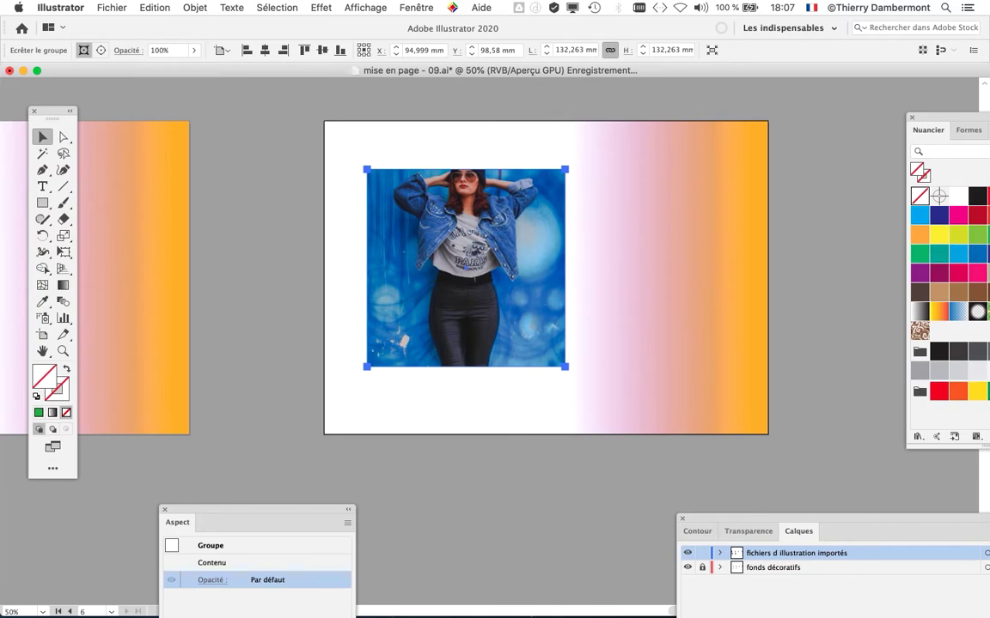
Deselect and reselect the clipped denim-jacket photo on the second orange-gradient artboard
{"action": "key", "text": "super+minus"}
{"action": "key", "text": "super+minus"}
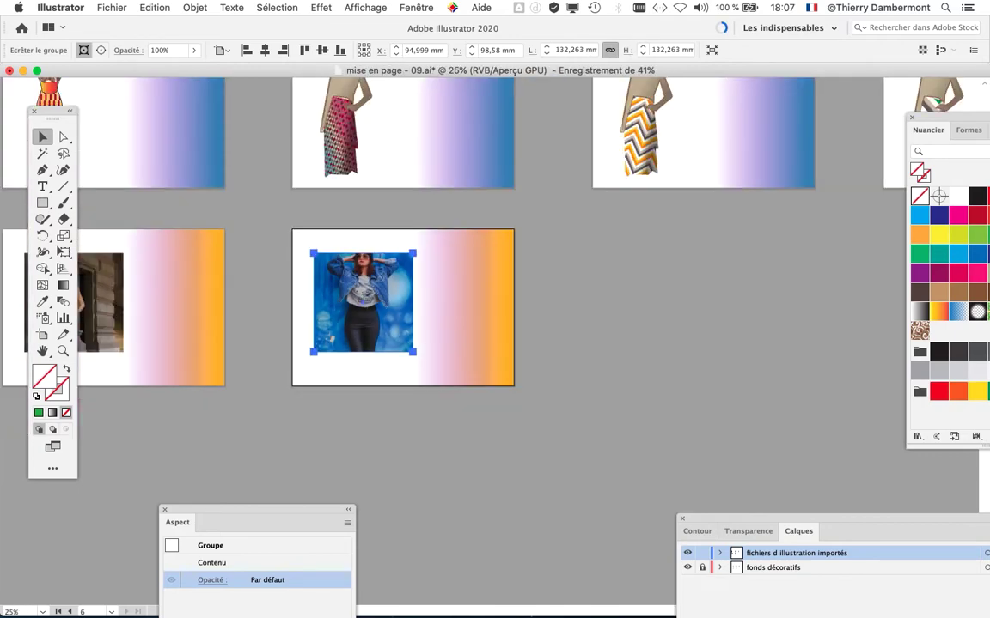
{"action": "scroll", "coordinate": [515, 258], "scroll_direction": "left", "scroll_amount": 5}
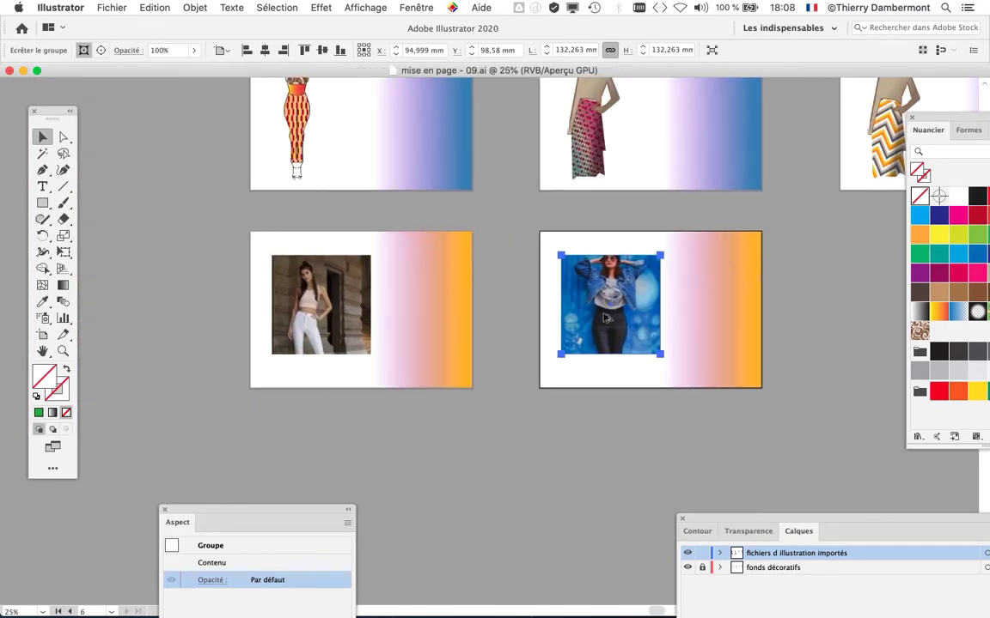
{"action": "key", "text": "super+plus"}
{"action": "key", "text": "super+plus"}
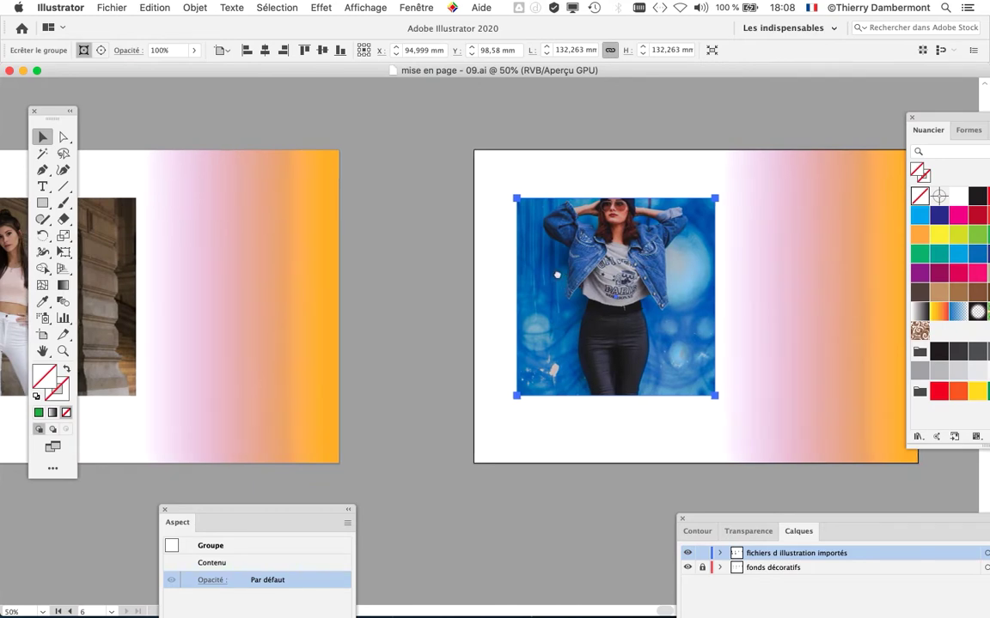
{"action": "scroll", "coordinate": [552, 282], "scroll_direction": "right", "scroll_amount": 7}
{"action": "scroll", "coordinate": [552, 283], "scroll_direction": "down", "scroll_amount": 2}
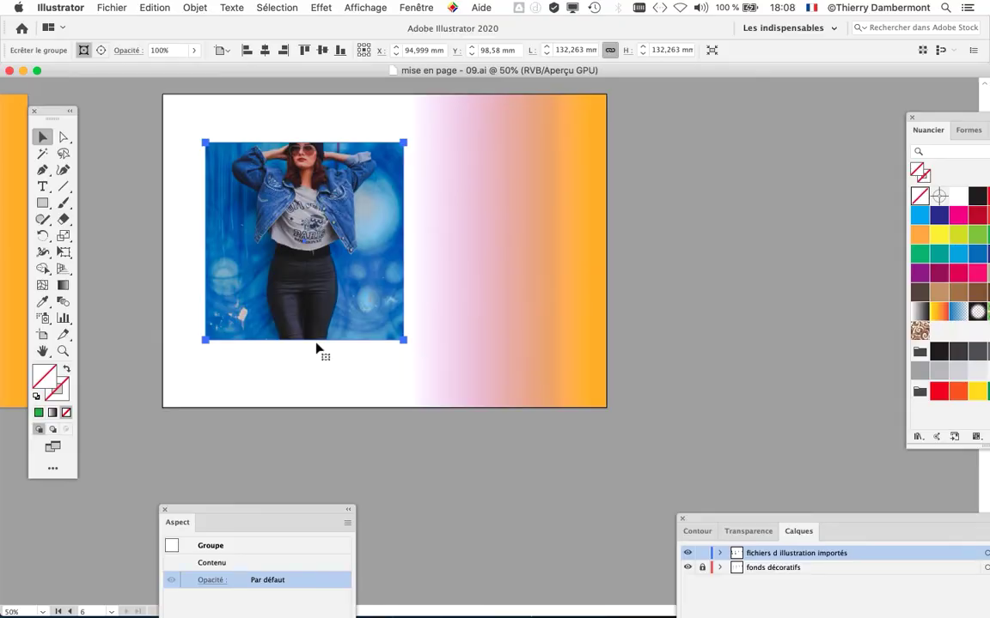
{"action": "key", "text": "super+equal"}
{"action": "left_click_drag", "start_coordinate": [321, 275], "coordinate": [325, 296]}
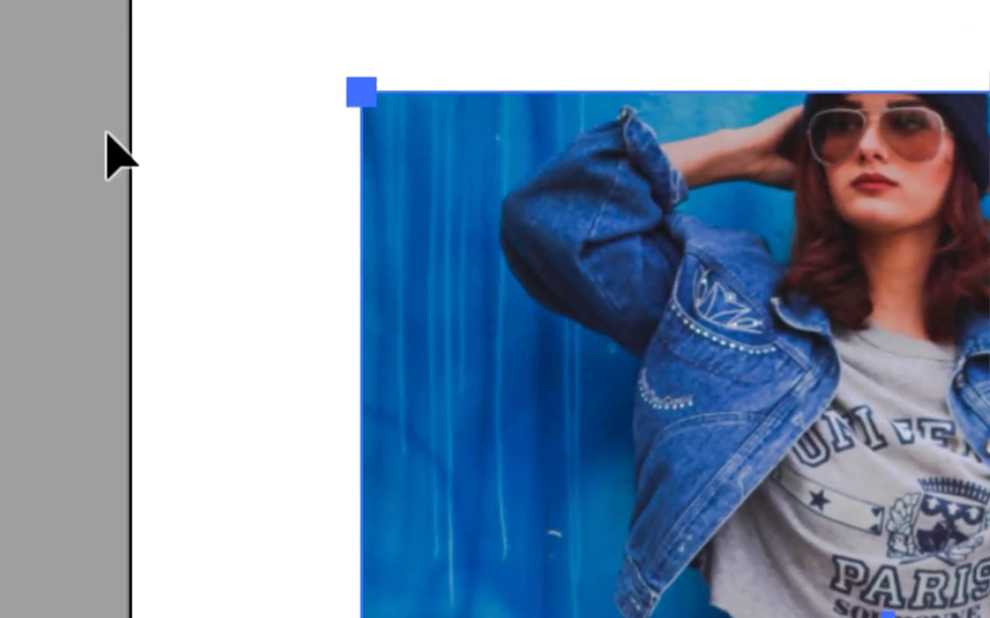
{"action": "left_click", "coordinate": [118, 138]}
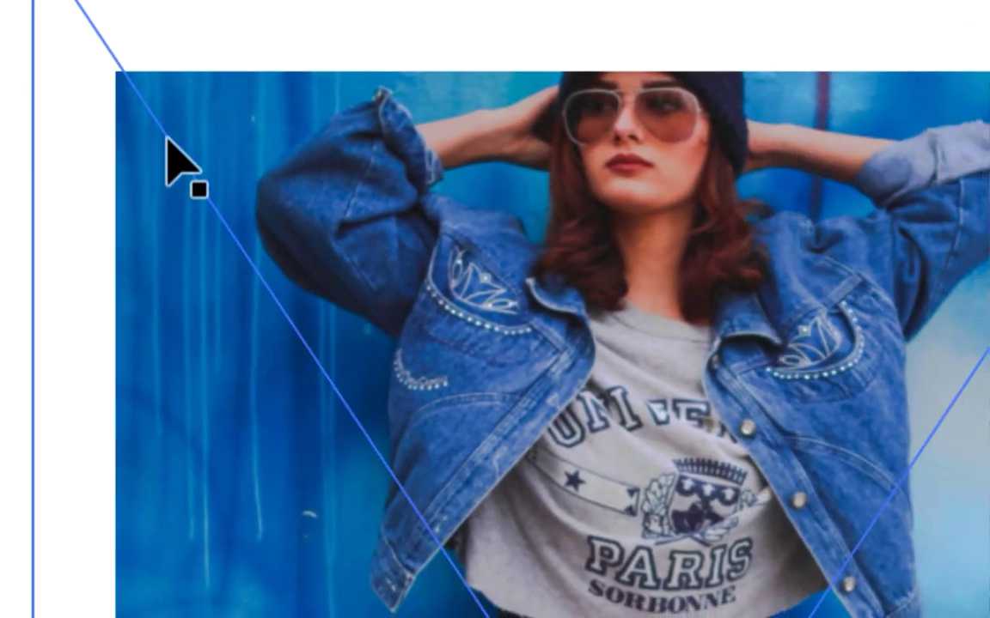
{"action": "left_click", "coordinate": [165, 140]}
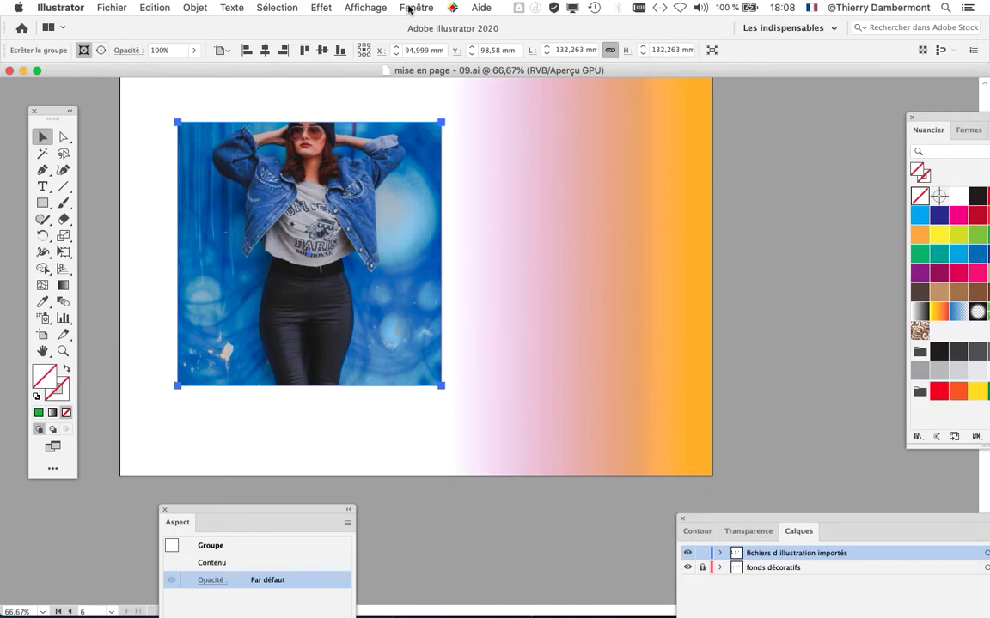
Move the Aspect panel beside the clipped denim-jacket photo, over the orange gradient
{"action": "left_click", "coordinate": [412, 8]}
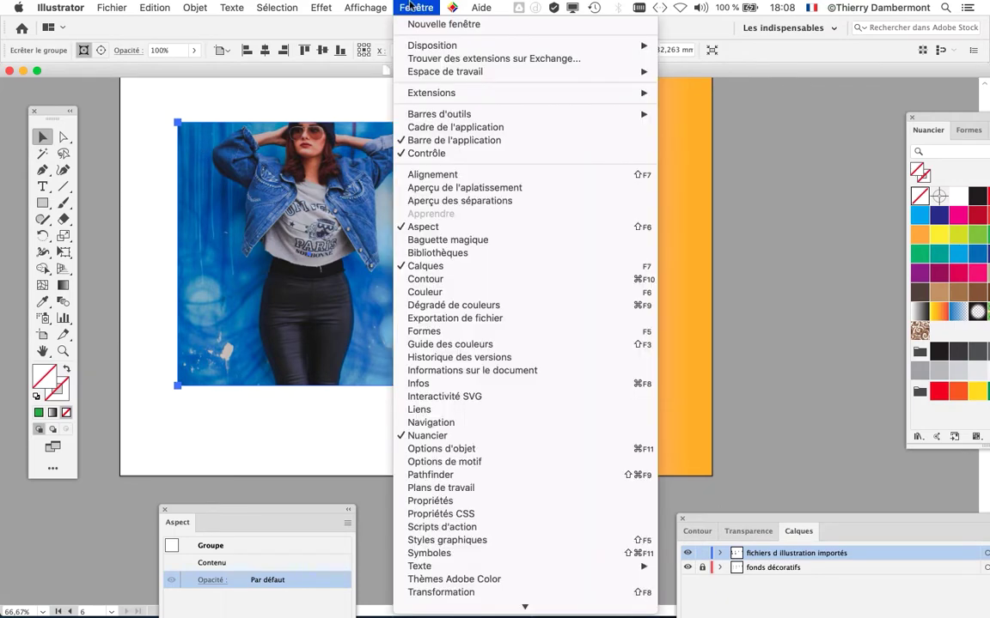
{"action": "left_click", "coordinate": [445, 226]}
{"action": "left_click_drag", "start_coordinate": [273, 516], "coordinate": [605, 125]}
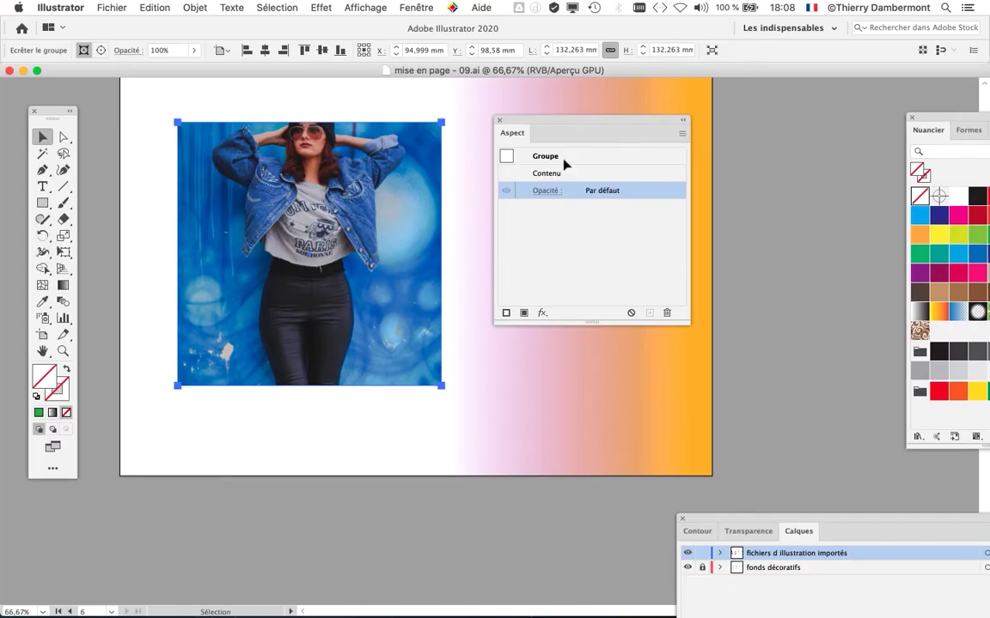
Apply an Ombre portée effect to the clipped denim-jacket photo with 40% opacity, keeping the default mode, offsets, blur and black colour
{"action": "left_click", "coordinate": [319, 8]}
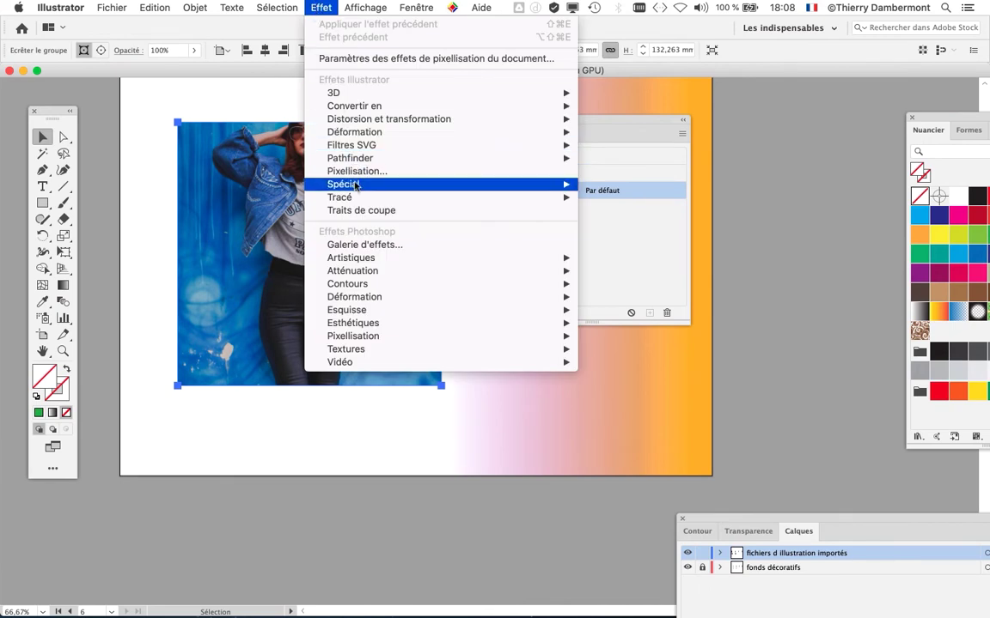
{"action": "mouse_move", "coordinate": [355, 188]}
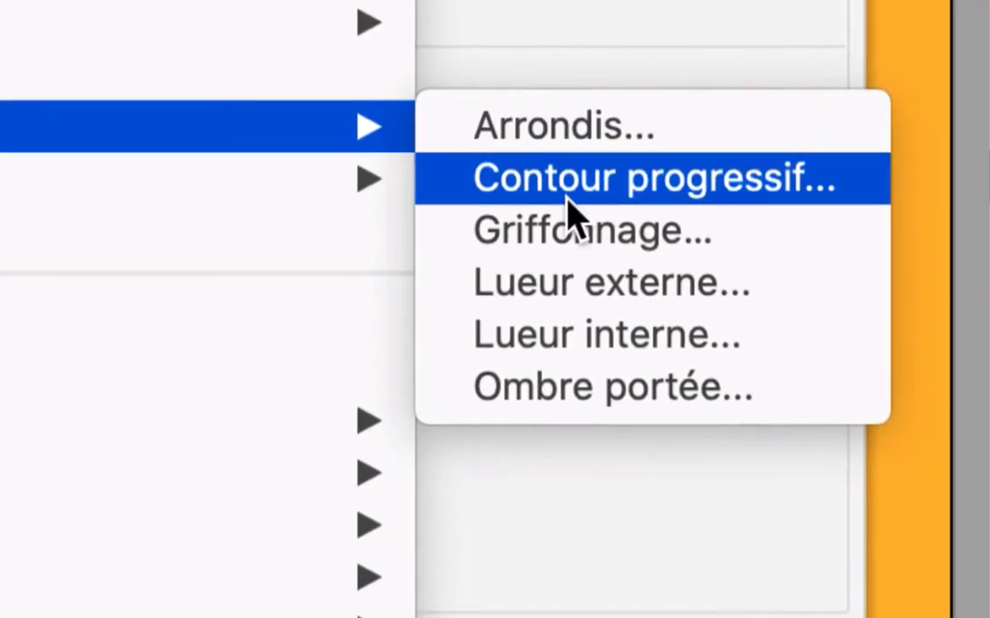
{"action": "left_click", "coordinate": [614, 386]}
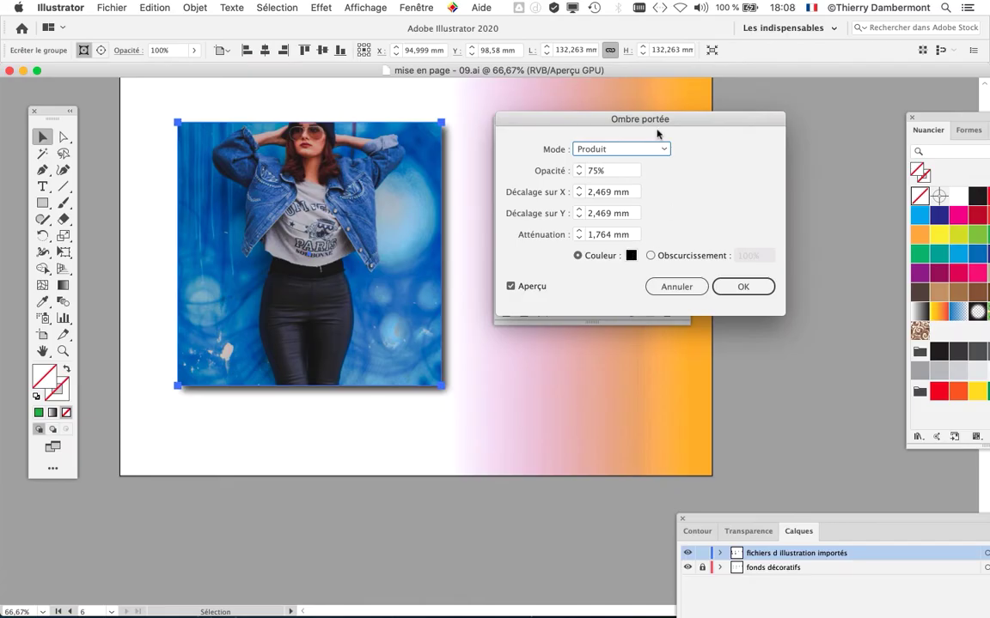
{"action": "left_click_drag", "start_coordinate": [658, 133], "coordinate": [746, 76]}
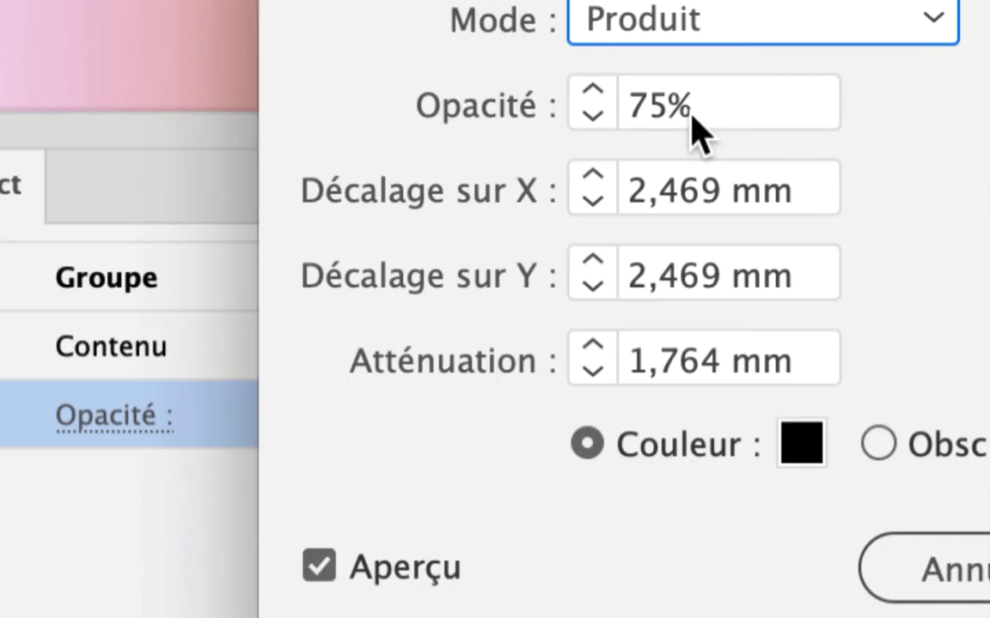
{"action": "left_click", "coordinate": [688, 110]}
{"action": "left_click_drag", "start_coordinate": [687, 110], "coordinate": [627, 110]}
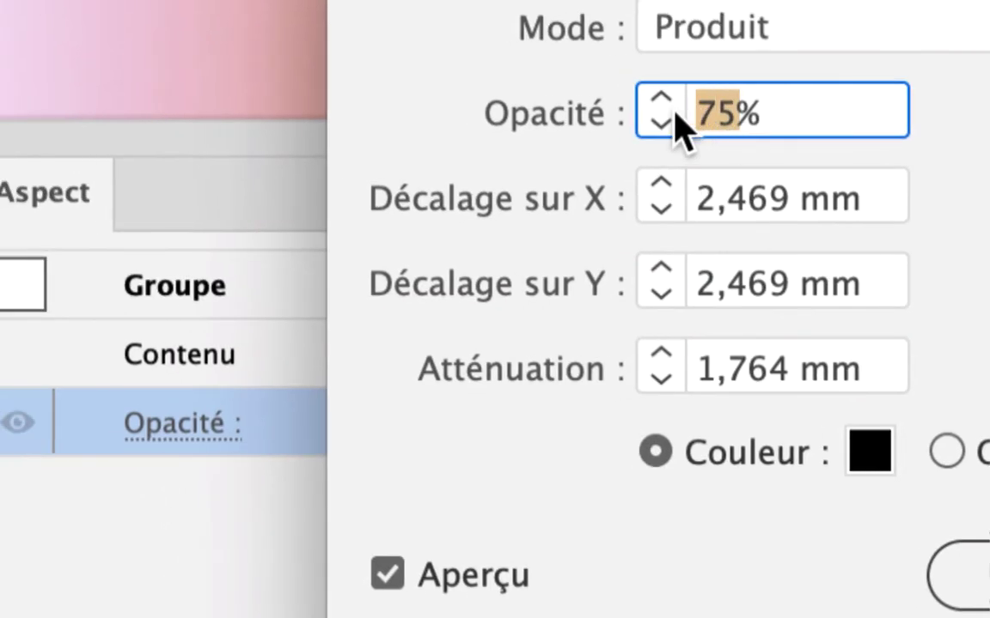
{"action": "type", "text": "40"}
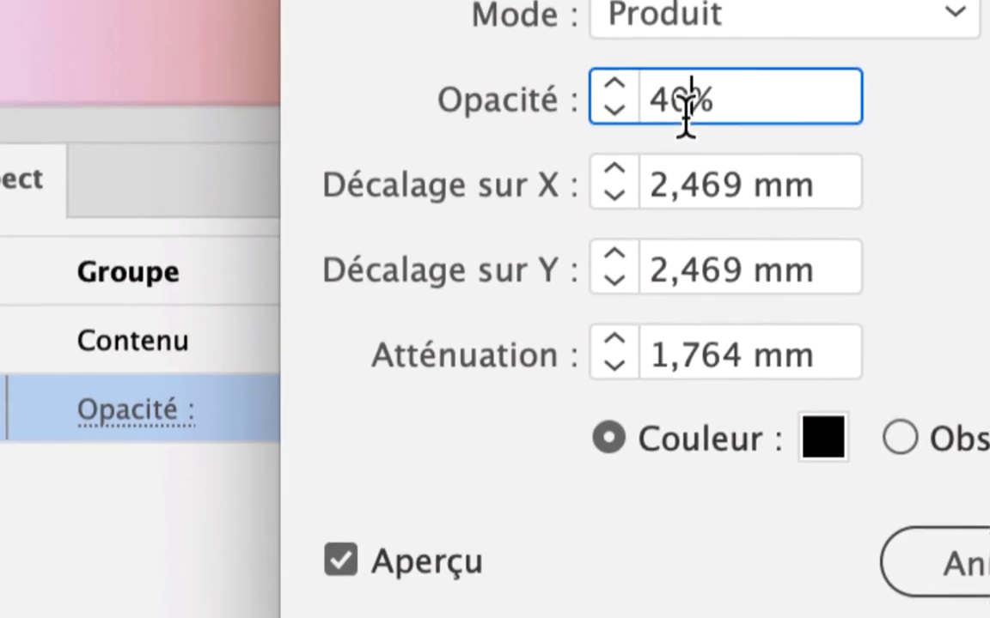
{"action": "key", "text": "Tab"}
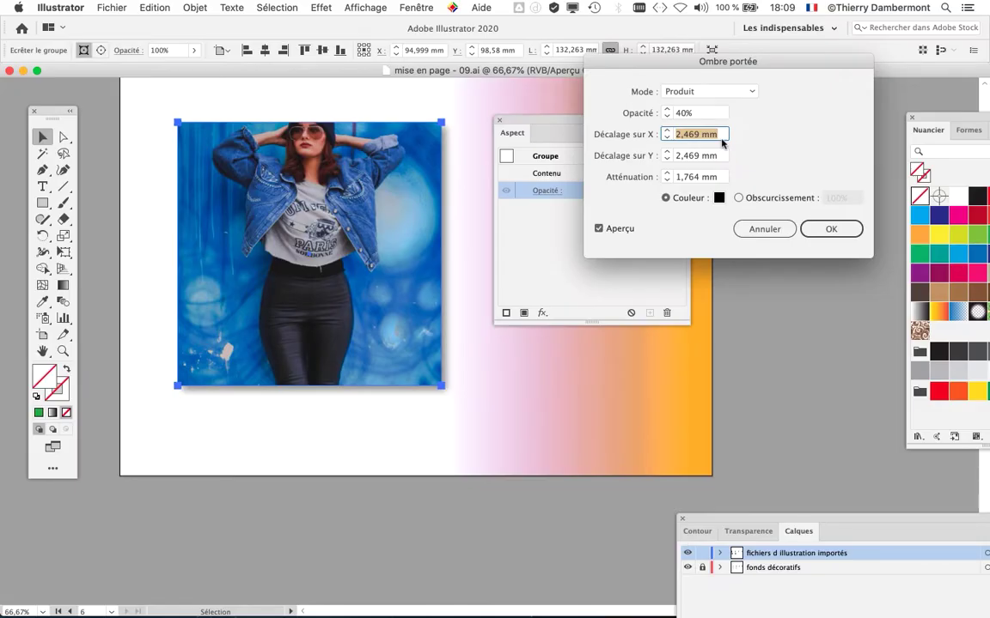
{"action": "left_click", "coordinate": [831, 227]}
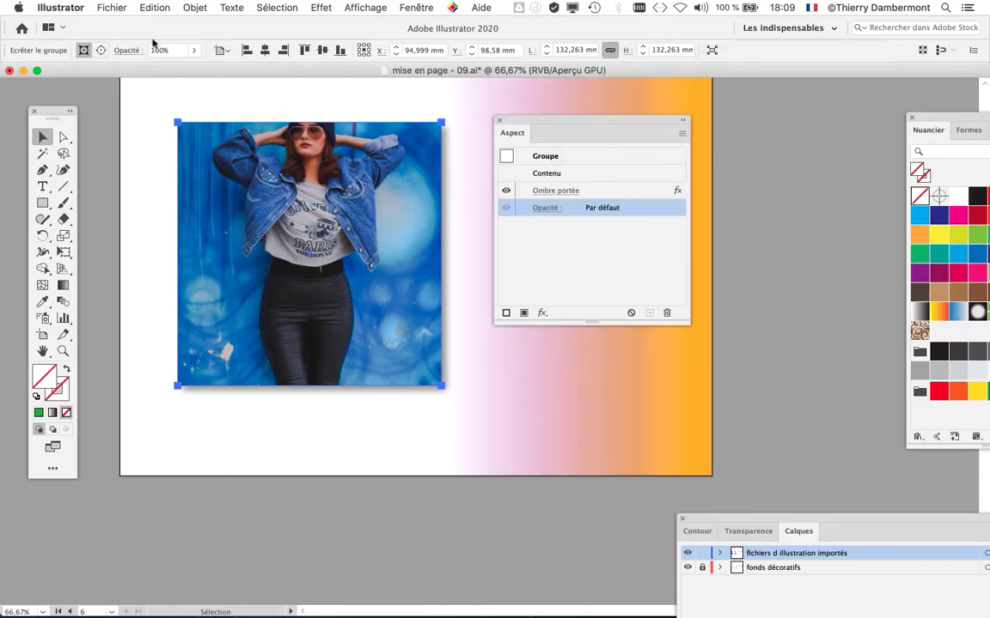
Check the measurement units set for general, stroke and type values in the Unités preferences
{"action": "left_click", "coordinate": [107, 7]}
{"action": "mouse_move", "coordinate": [69, 7]}
{"action": "mouse_move", "coordinate": [146, 45]}
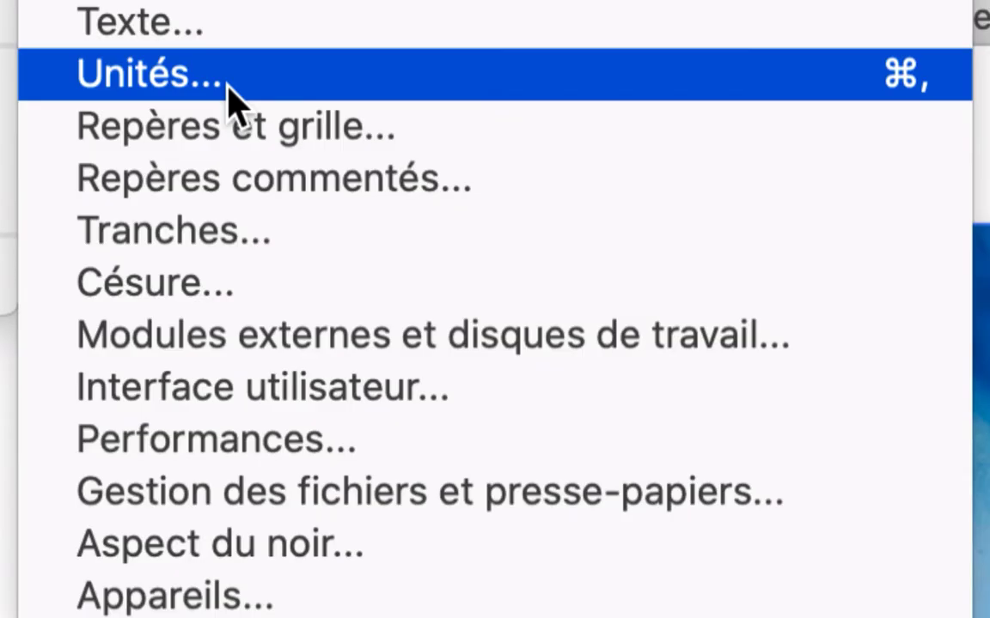
{"action": "left_click", "coordinate": [228, 82]}
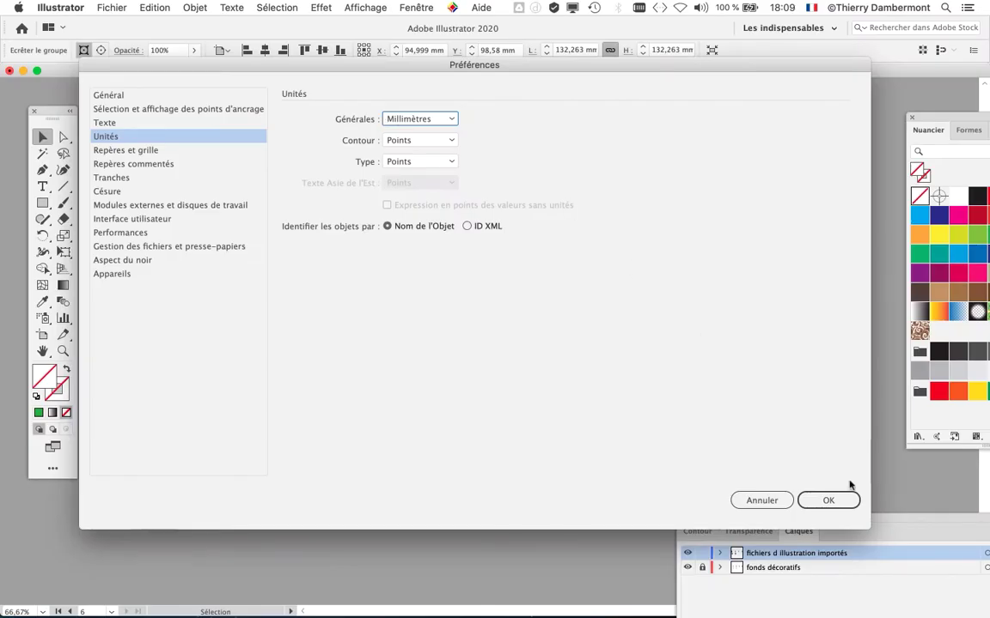
{"action": "left_click", "coordinate": [837, 500]}
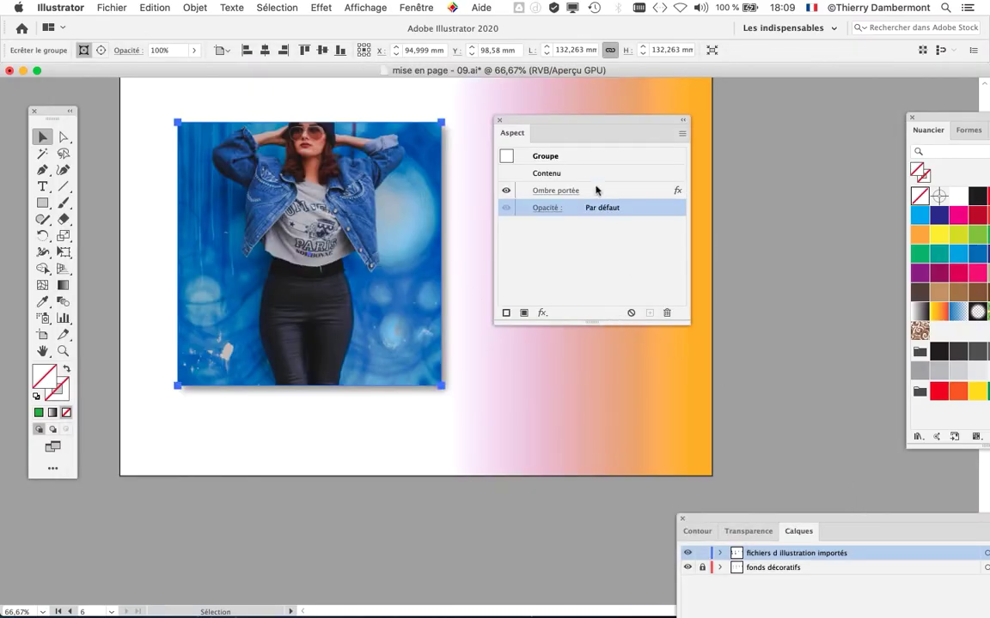
Display the Styles graphiques panel and move it clear of the second orange-gradient artboard, with the Aspect panel placed below the photo
{"action": "left_click_drag", "start_coordinate": [591, 127], "coordinate": [293, 456]}
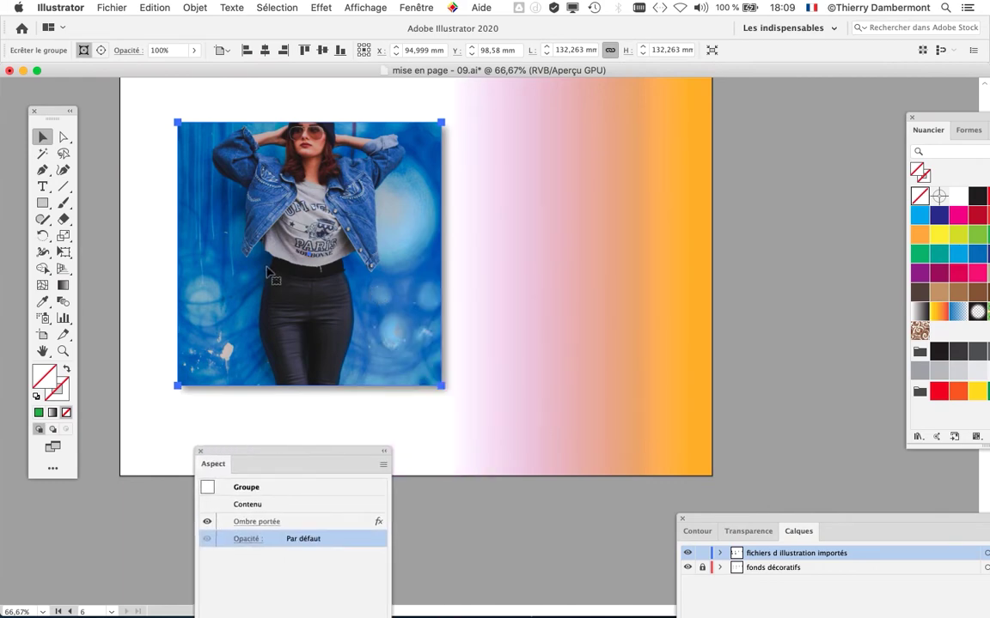
{"action": "scroll", "coordinate": [259, 242], "scroll_direction": "left", "scroll_amount": 12}
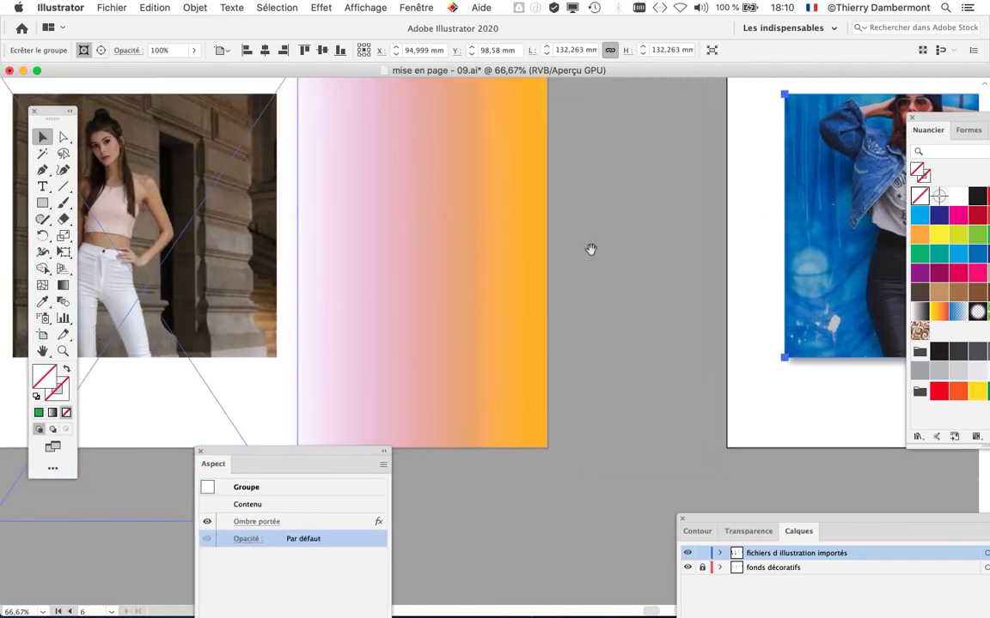
{"action": "scroll", "coordinate": [590, 249], "scroll_direction": "right", "scroll_amount": 4}
{"action": "scroll", "coordinate": [426, 275], "scroll_direction": "right", "scroll_amount": 10}
{"action": "left_click", "coordinate": [415, 7]}
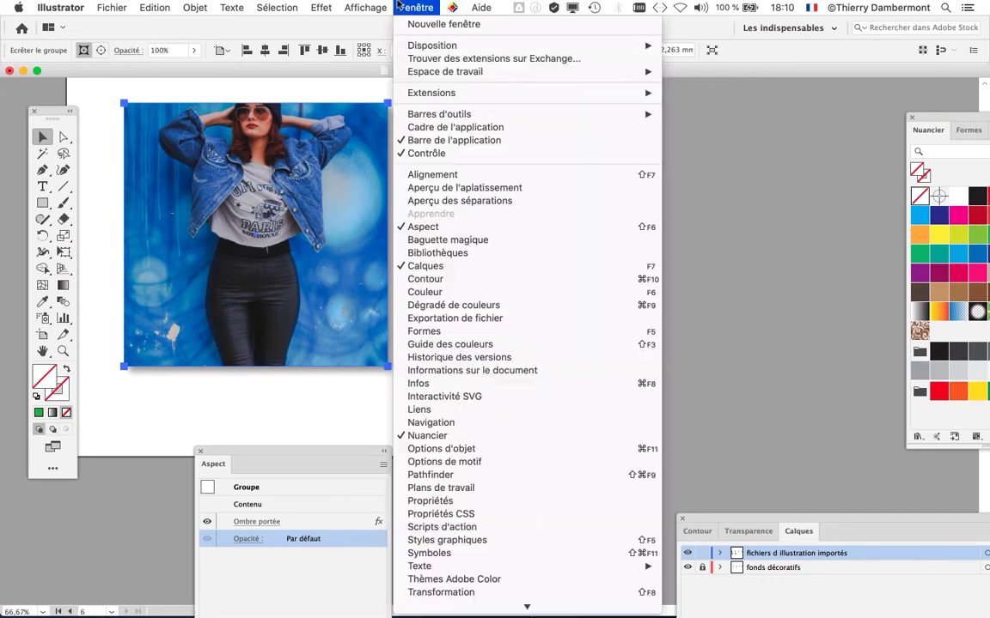
{"action": "scroll", "coordinate": [528, 440], "scroll_direction": "down", "scroll_amount": 5}
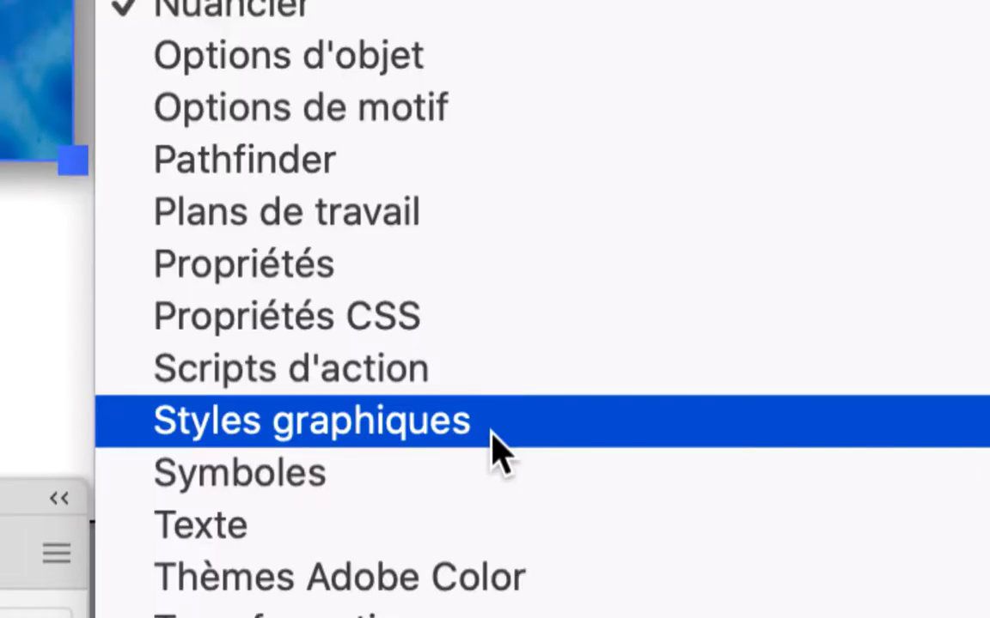
{"action": "left_click", "coordinate": [493, 434]}
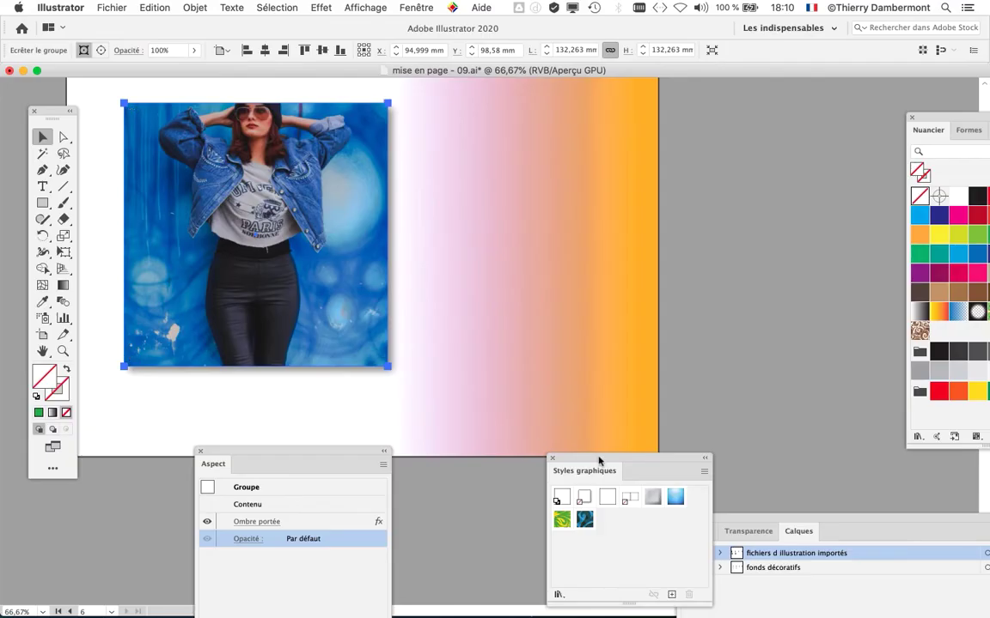
{"action": "left_click_drag", "start_coordinate": [596, 455], "coordinate": [597, 165]}
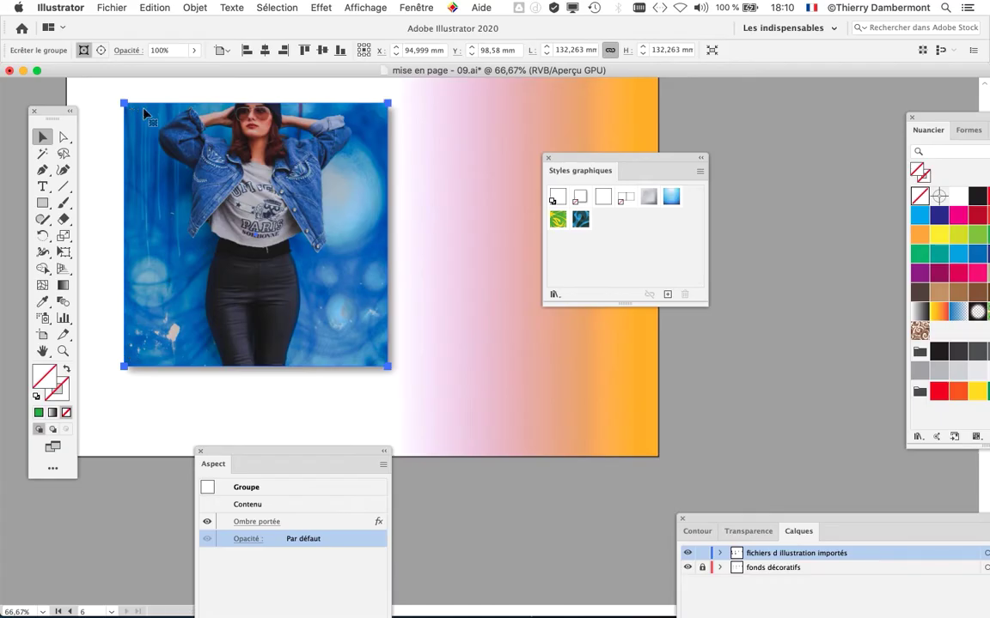
{"action": "left_click_drag", "start_coordinate": [582, 161], "coordinate": [768, 149]}
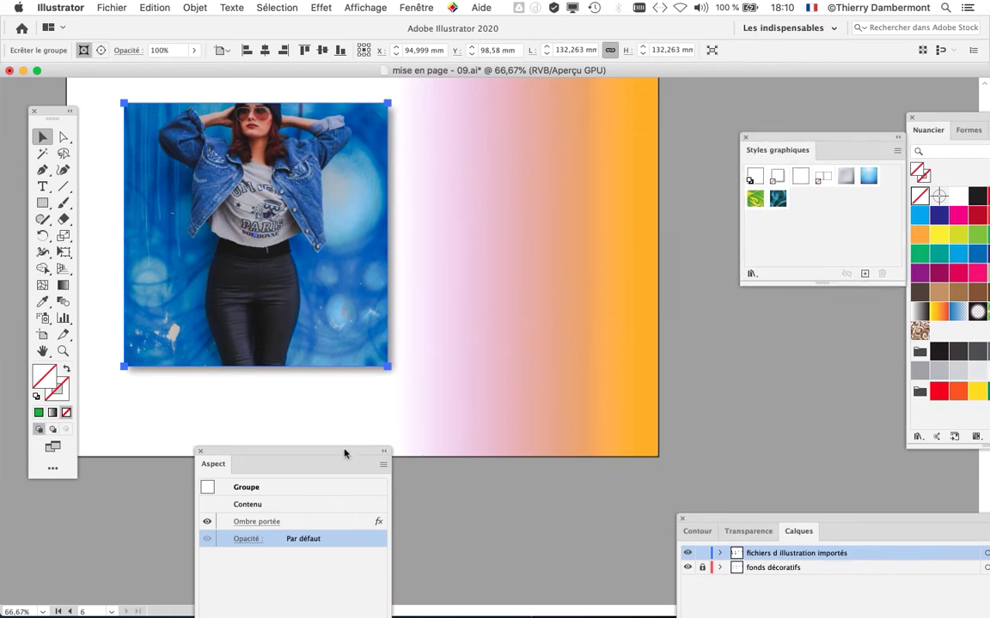
Bring the Aspect and Styles graphiques panels side by side and save the photo's drop shadow as a new graphic style
{"action": "left_click_drag", "start_coordinate": [343, 453], "coordinate": [611, 108]}
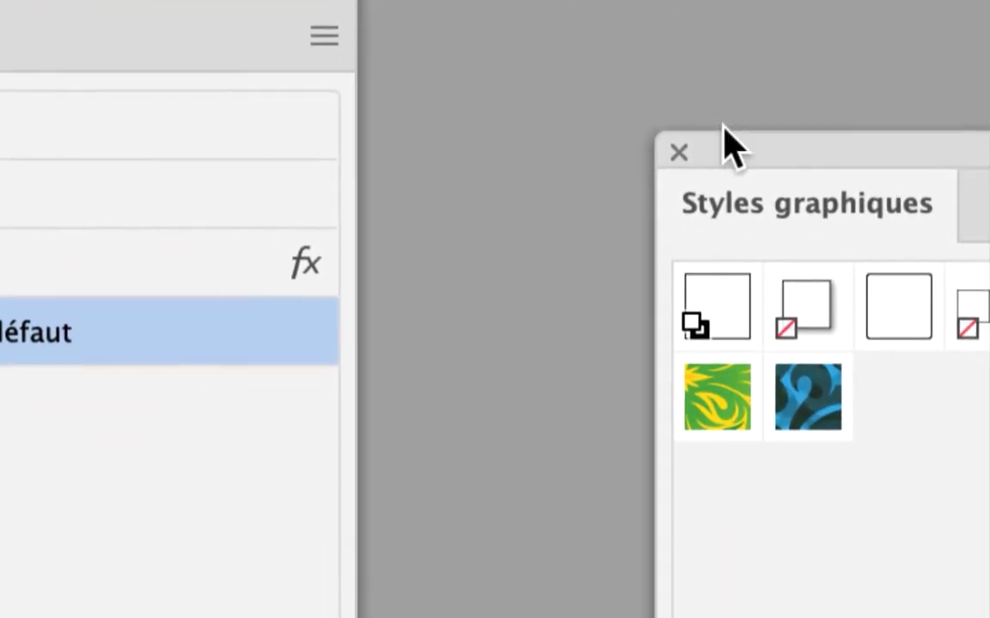
{"action": "left_click_drag", "start_coordinate": [613, 129], "coordinate": [412, 0]}
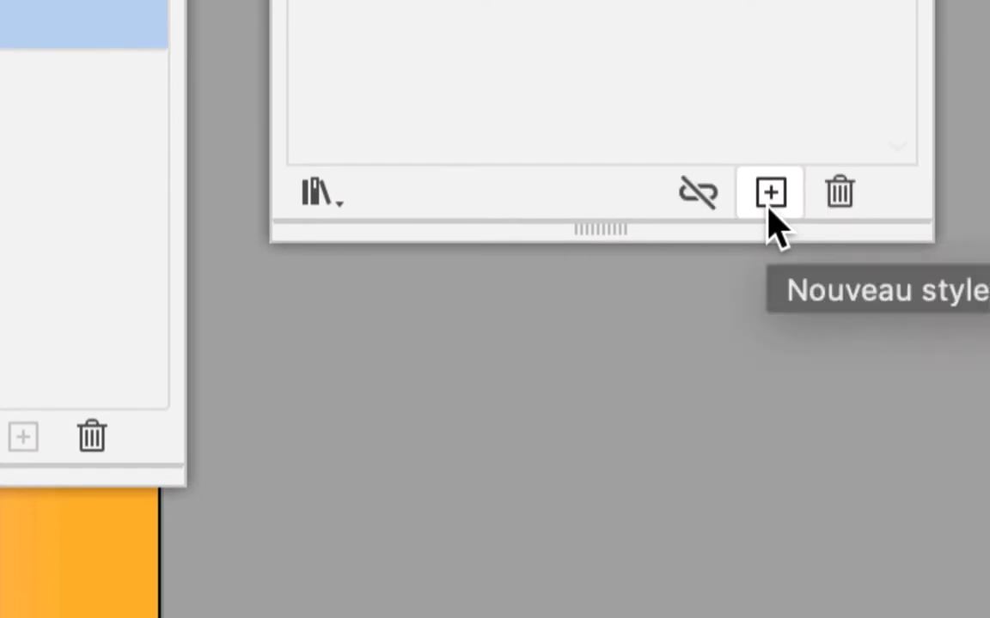
{"action": "left_click", "coordinate": [771, 193]}
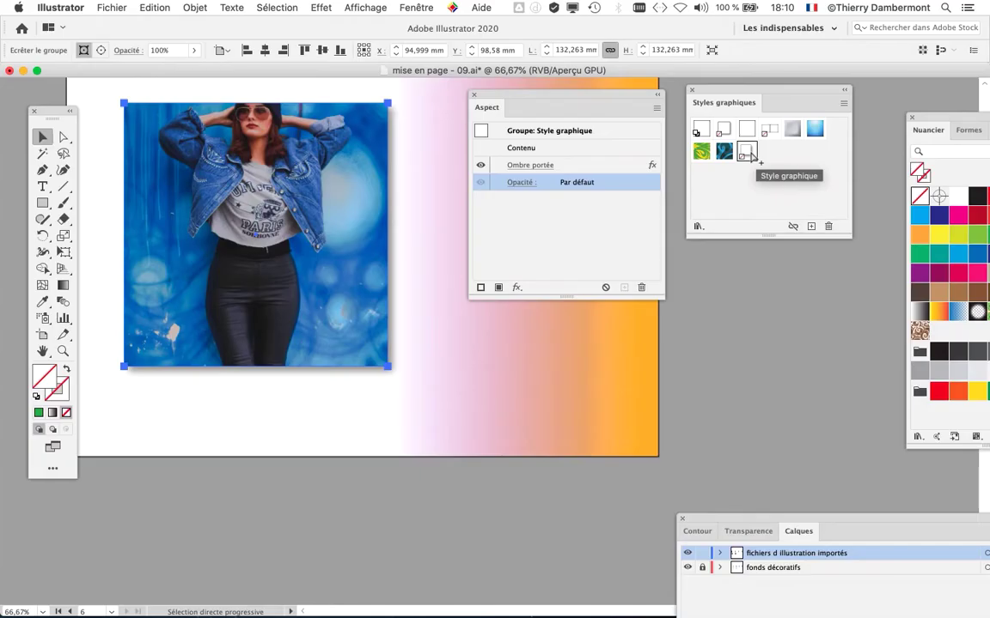
Apply the saved drop-shadow graphic style to the clipped photo of the woman in white trousers
{"action": "scroll", "coordinate": [270, 337], "scroll_direction": "down", "scroll_amount": 1}
{"action": "scroll", "coordinate": [258, 330], "scroll_direction": "left", "scroll_amount": 10}
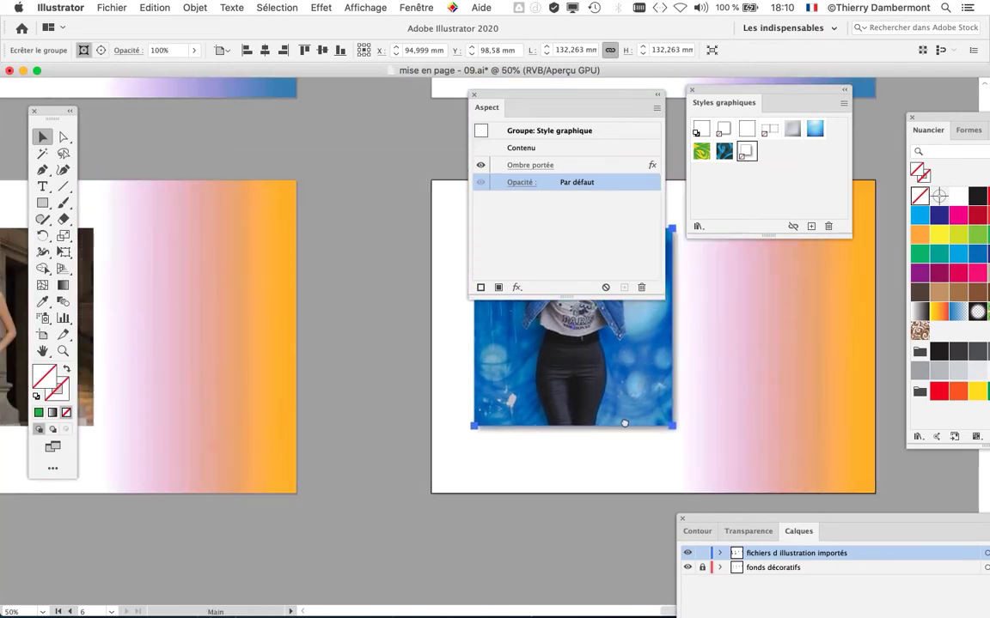
{"action": "scroll", "coordinate": [233, 321], "scroll_direction": "up", "scroll_amount": 1}
{"action": "key", "text": "super+z"}
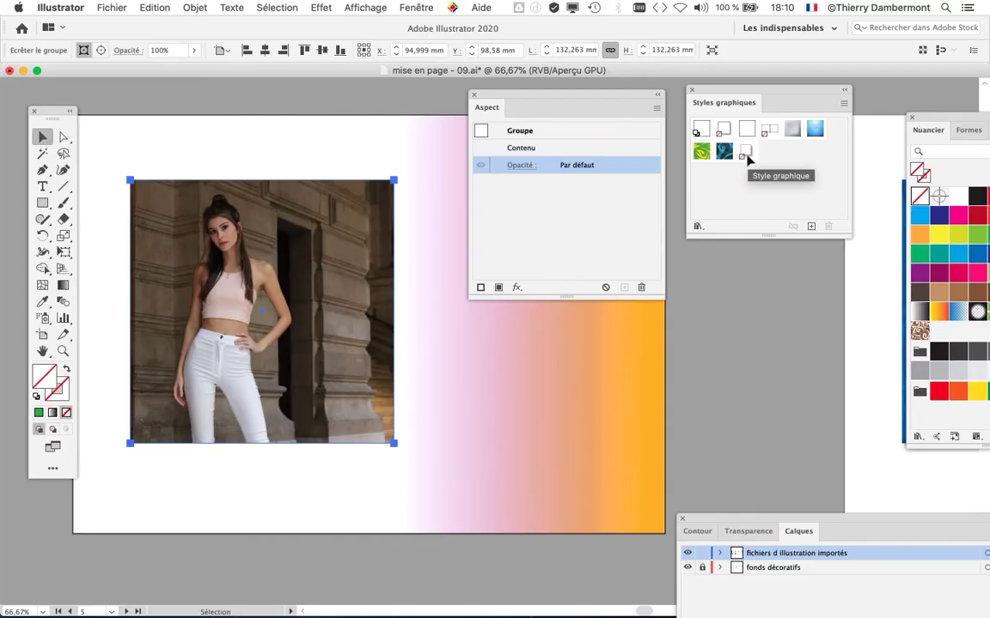
{"action": "left_click", "coordinate": [747, 155]}
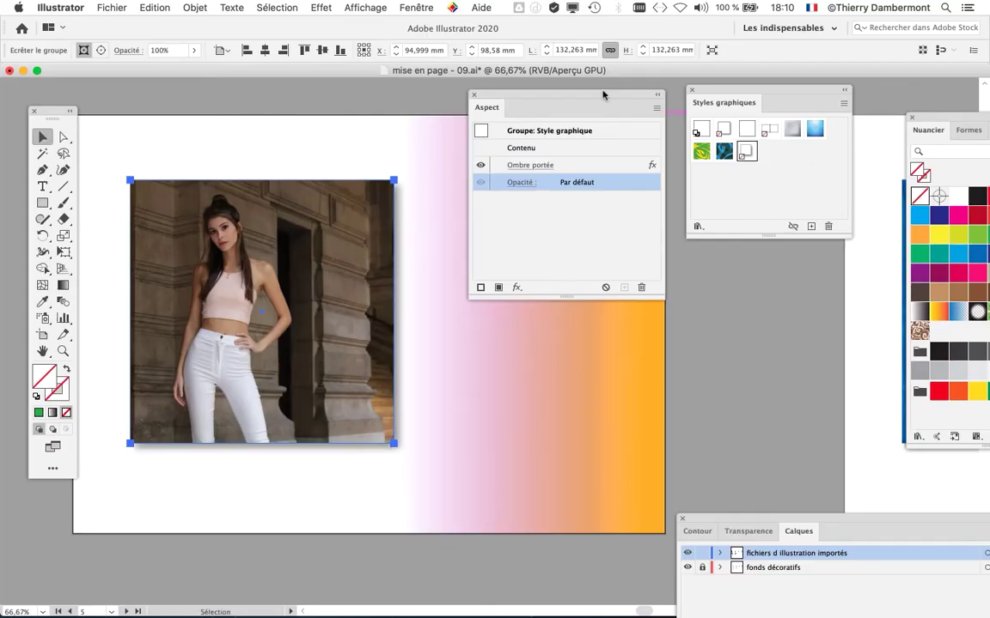
Move the Aspect and Styles graphiques panels away from the two photos and deselect everything
{"action": "left_click_drag", "start_coordinate": [603, 94], "coordinate": [643, 281]}
{"action": "scroll", "coordinate": [350, 301], "scroll_direction": "down", "scroll_amount": 2}
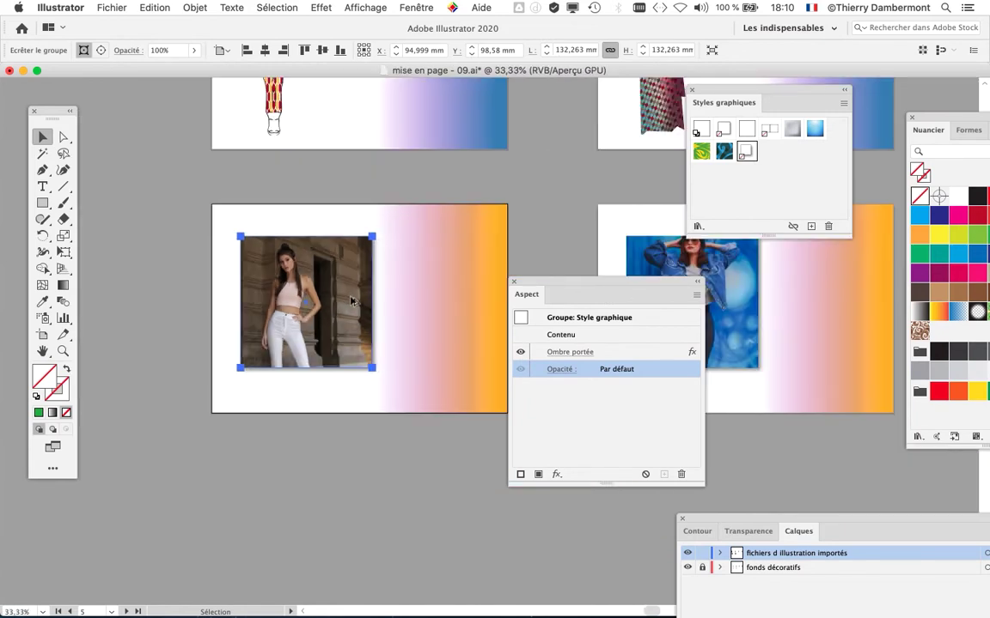
{"action": "left_click_drag", "start_coordinate": [711, 89], "coordinate": [766, 93]}
{"action": "left_click_drag", "start_coordinate": [632, 285], "coordinate": [378, 413]}
{"action": "left_click", "coordinate": [563, 284]}
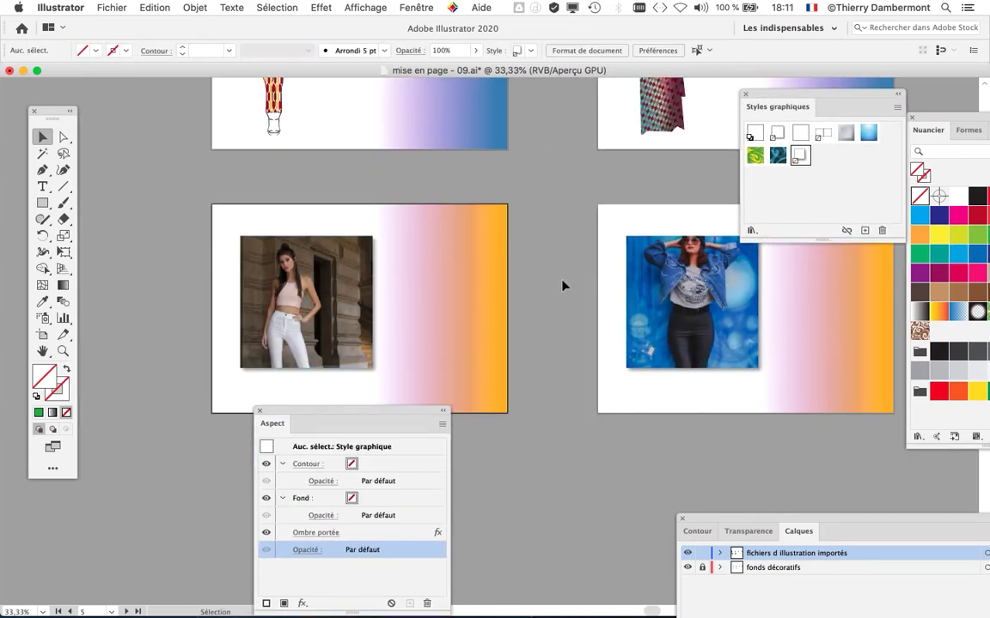
{"action": "scroll", "coordinate": [450, 281], "scroll_direction": "down", "scroll_amount": 3}
{"action": "scroll", "coordinate": [450, 281], "scroll_direction": "right", "scroll_amount": 2}
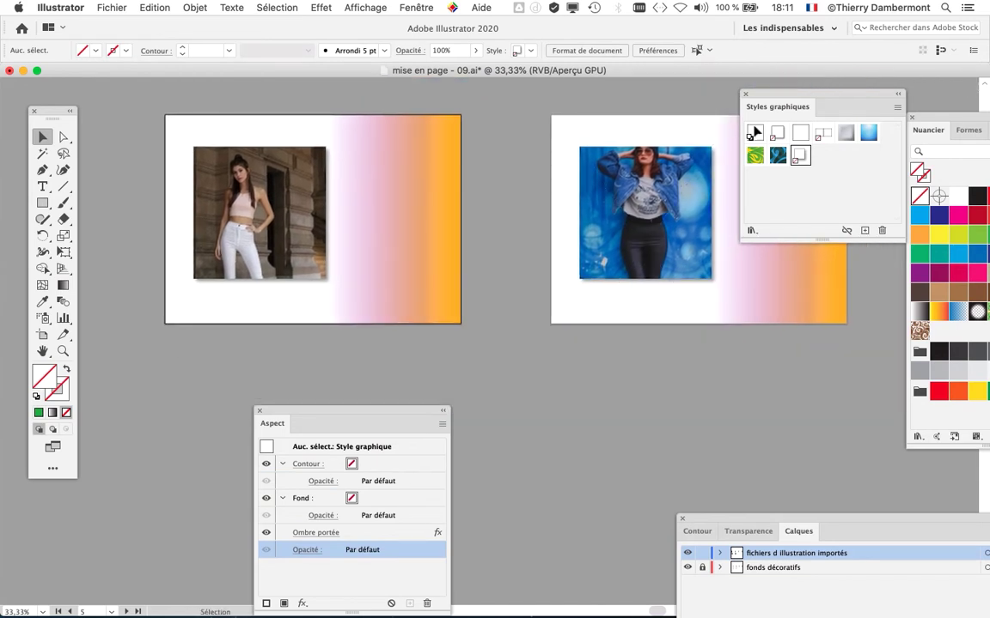
Shift the Styles graphiques panel and the toolbox outward to leave more room around both orange-gradient artboards
{"action": "left_click_drag", "start_coordinate": [764, 104], "coordinate": [797, 105]}
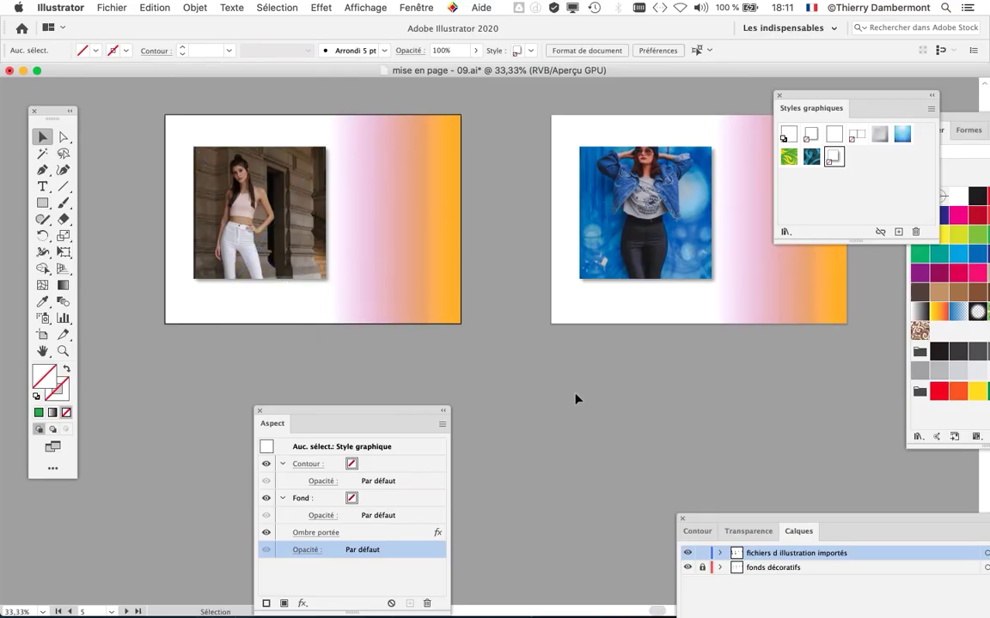
{"action": "left_click_drag", "start_coordinate": [567, 220], "coordinate": [506, 199]}
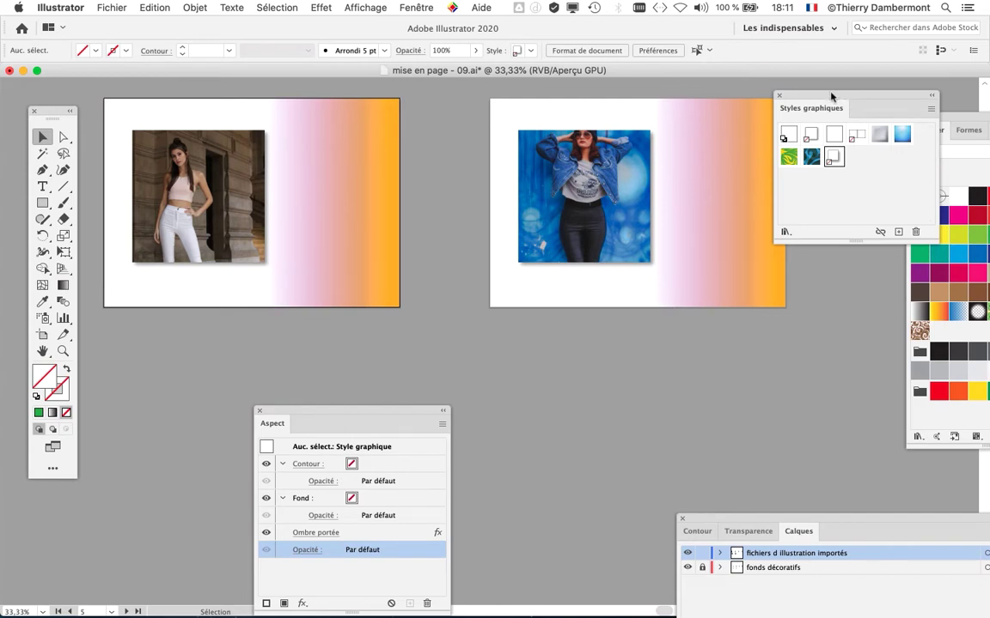
{"action": "scroll", "coordinate": [608, 146], "scroll_direction": "down", "scroll_amount": 2}
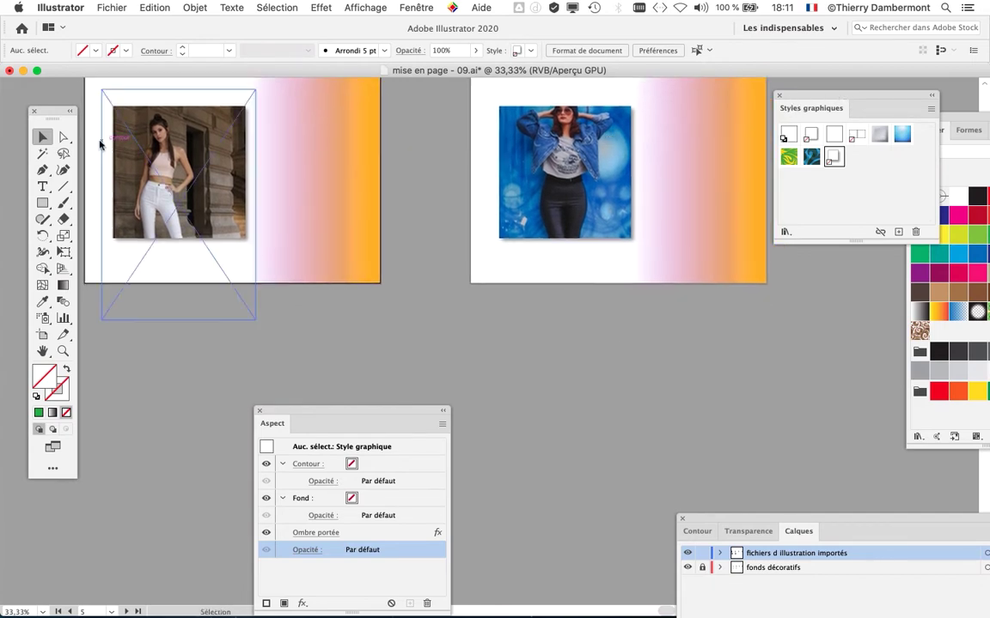
{"action": "left_click_drag", "start_coordinate": [46, 114], "coordinate": [33, 104]}
{"action": "scroll", "coordinate": [618, 159], "scroll_direction": "up", "scroll_amount": 2}
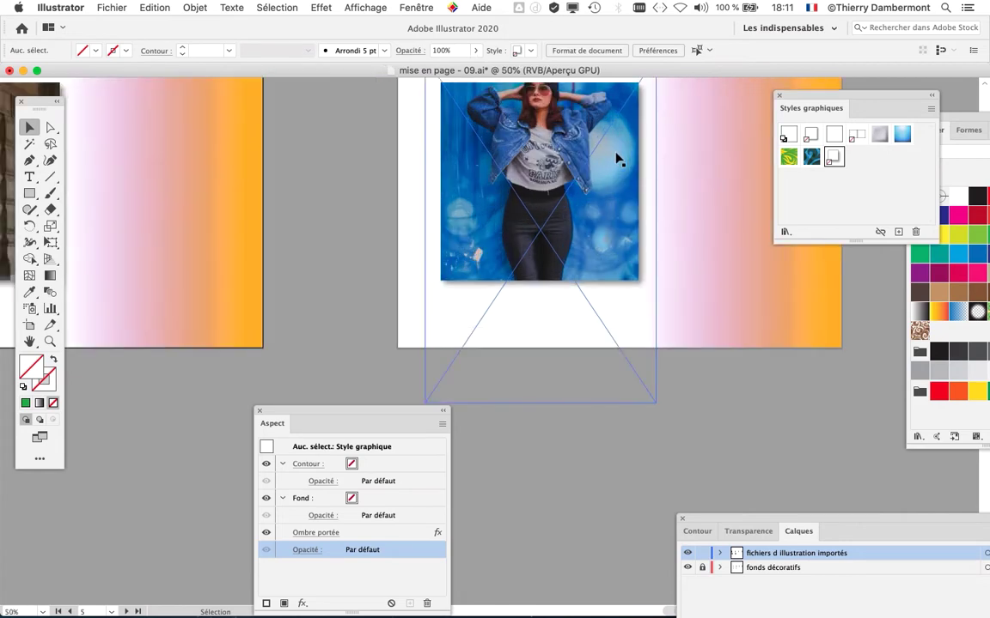
Select the clipped denim-jacket photo and place the Aspect panel between it and the Styles graphiques panel
{"action": "scroll", "coordinate": [605, 171], "scroll_direction": "up", "scroll_amount": 4}
{"action": "scroll", "coordinate": [604, 171], "scroll_direction": "left", "scroll_amount": 5}
{"action": "left_click", "coordinate": [421, 185]}
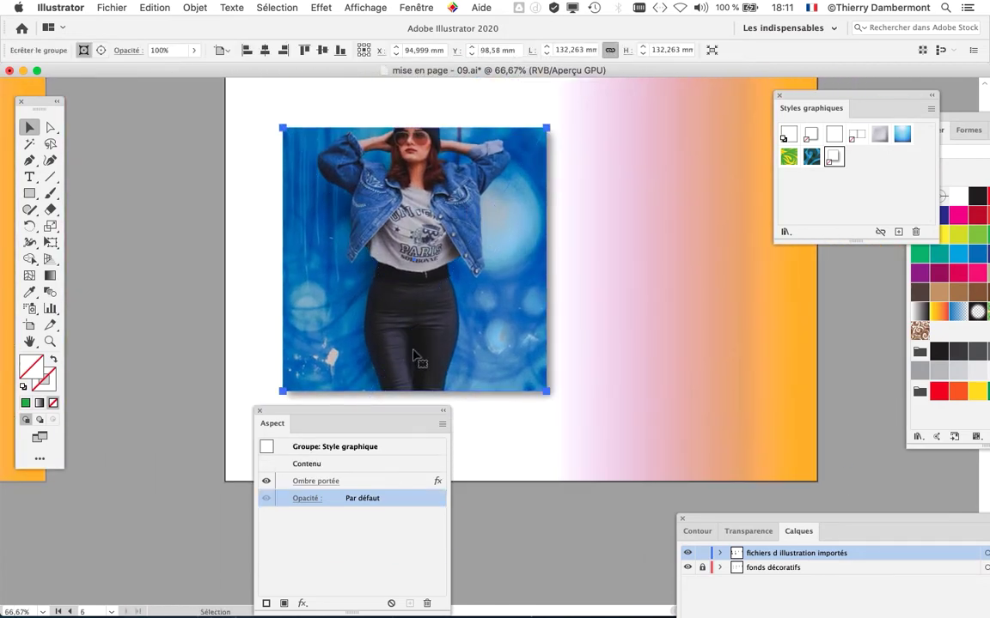
{"action": "left_click_drag", "start_coordinate": [398, 415], "coordinate": [217, 450]}
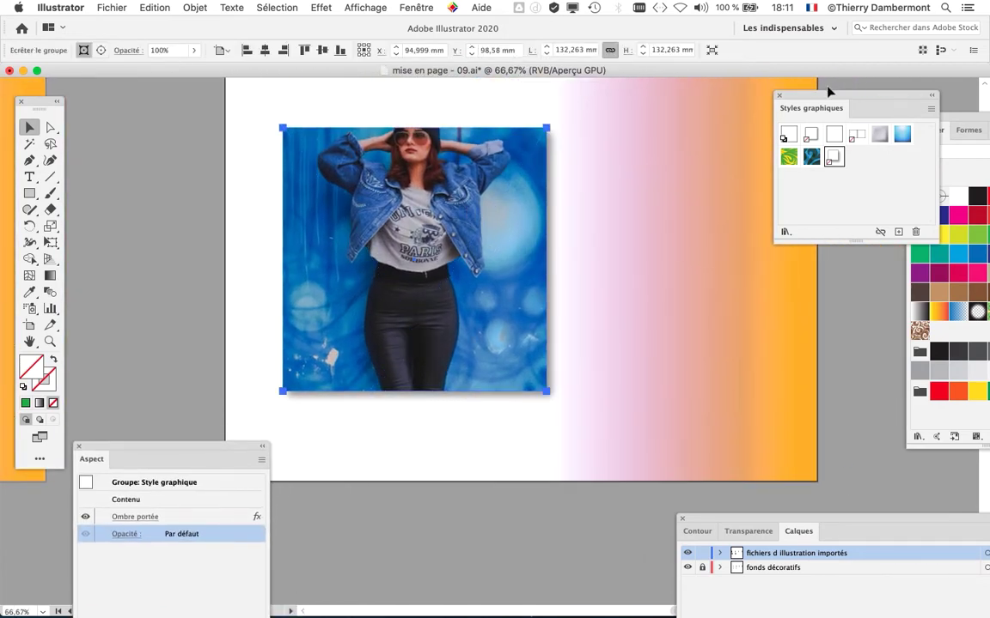
{"action": "left_click_drag", "start_coordinate": [827, 90], "coordinate": [820, 93]}
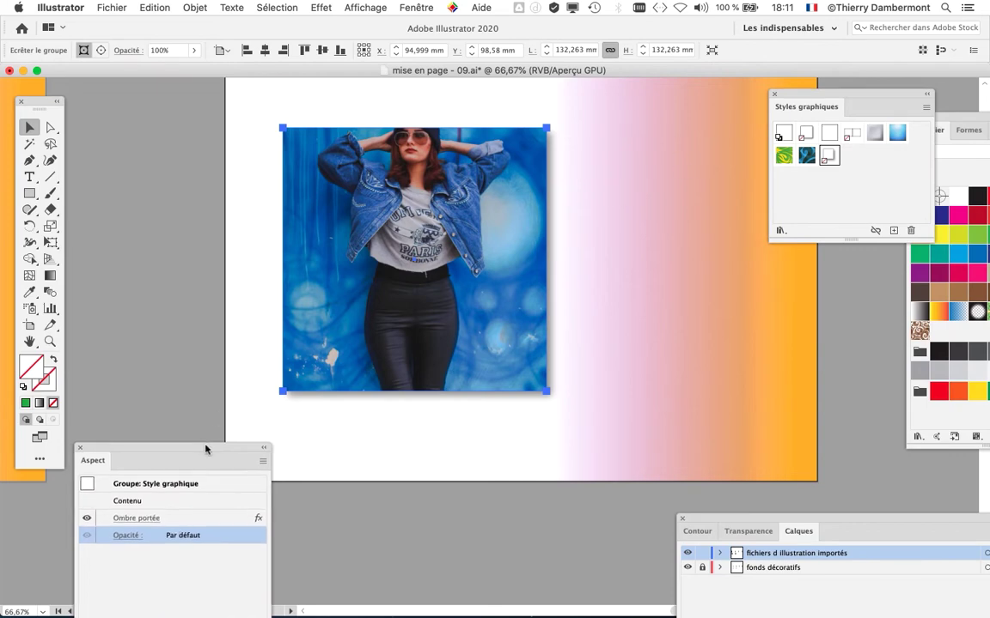
{"action": "left_click_drag", "start_coordinate": [212, 446], "coordinate": [709, 113]}
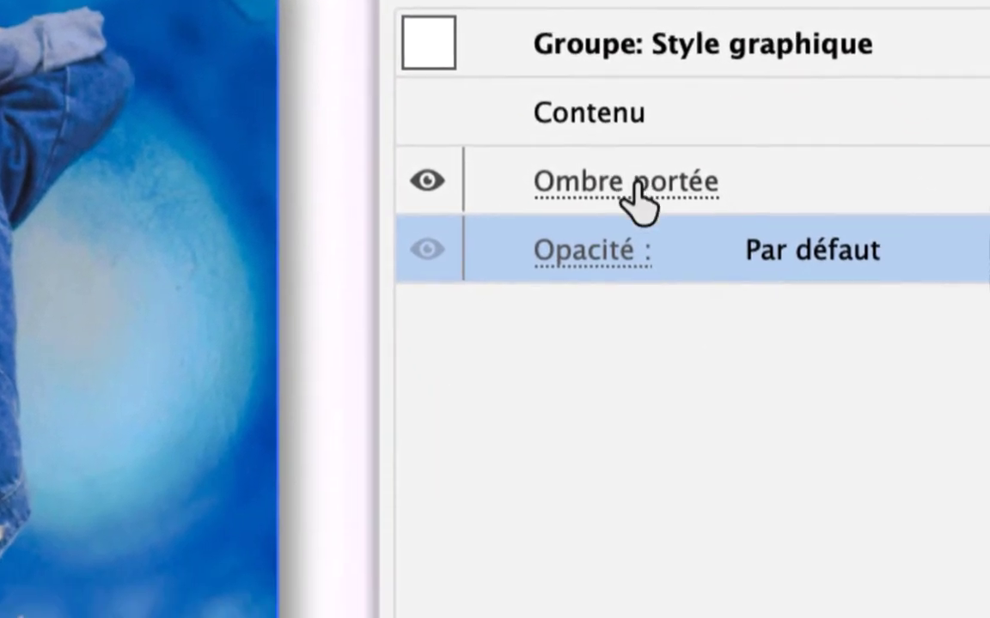
Edit the denim-jacket photo's Ombre portée effect, setting the Y offset to 8 mm and the X offset to 4 mm
{"action": "left_click", "coordinate": [621, 176]}
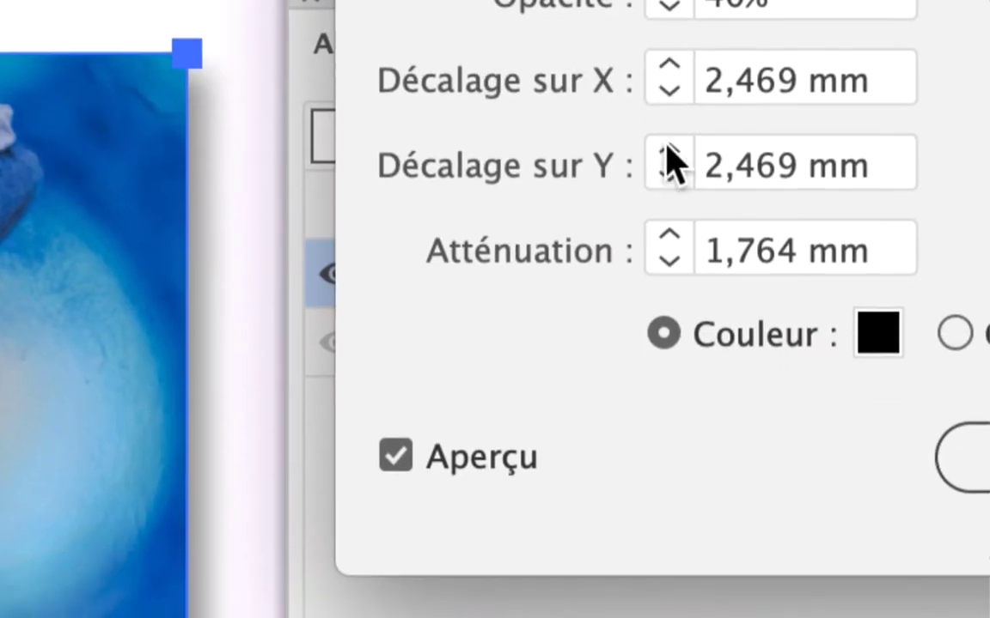
{"action": "left_click", "coordinate": [667, 149]}
{"action": "left_click", "coordinate": [667, 149]}
{"action": "left_click", "coordinate": [668, 149]}
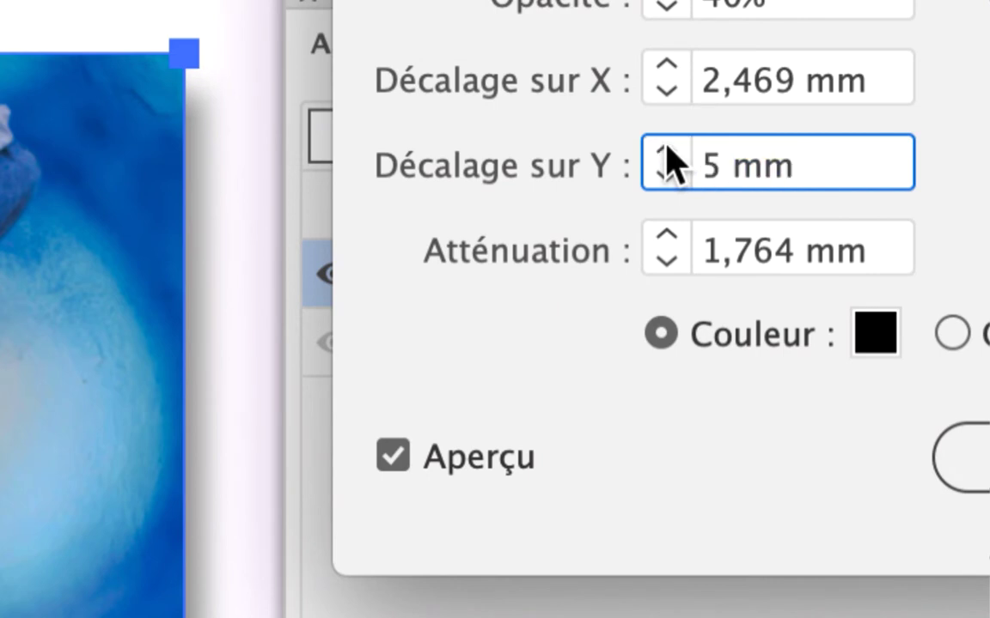
{"action": "left_click", "coordinate": [667, 149]}
{"action": "left_click", "coordinate": [668, 149]}
{"action": "left_click", "coordinate": [665, 154]}
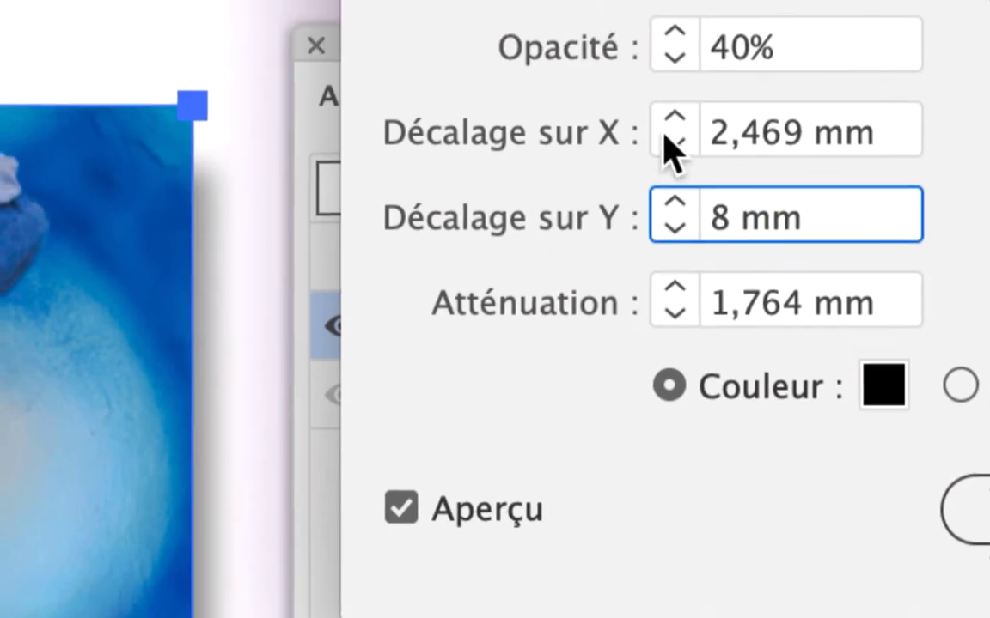
{"action": "left_click", "coordinate": [666, 69]}
{"action": "left_click", "coordinate": [668, 133]}
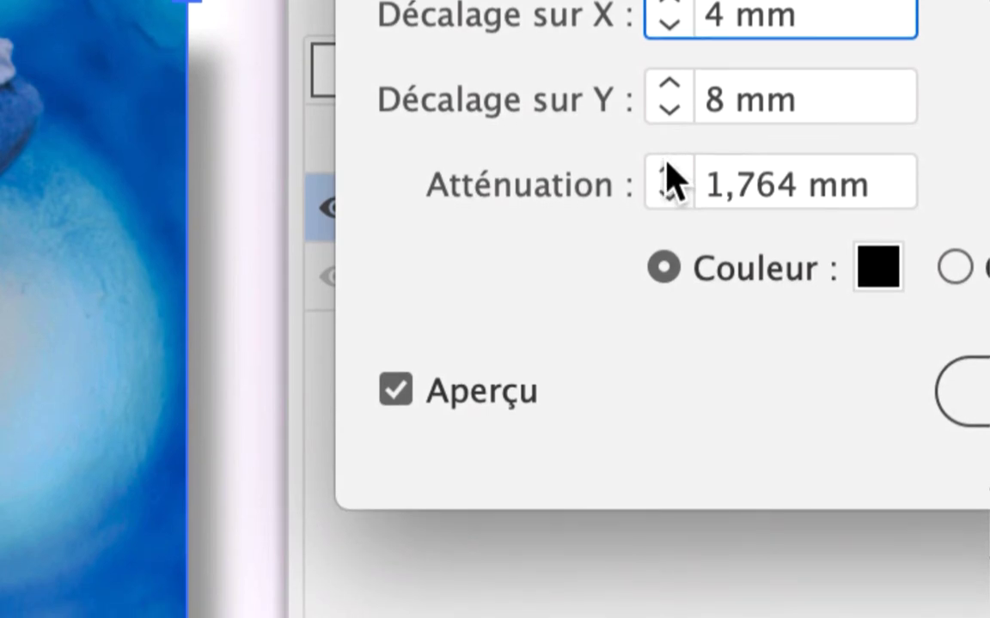
Set the drop shadow's Atténuation to 3 mm and its Y offset to 5 mm, and accept the changes
{"action": "left_click", "coordinate": [670, 308]}
{"action": "left_click", "coordinate": [670, 308]}
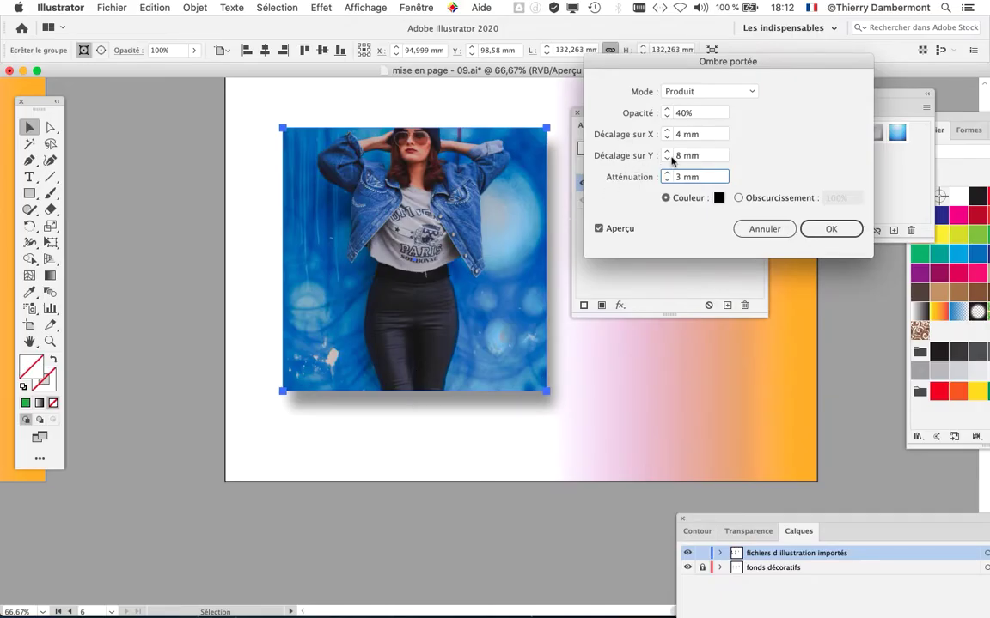
{"action": "left_click", "coordinate": [667, 159]}
{"action": "left_click", "coordinate": [667, 158]}
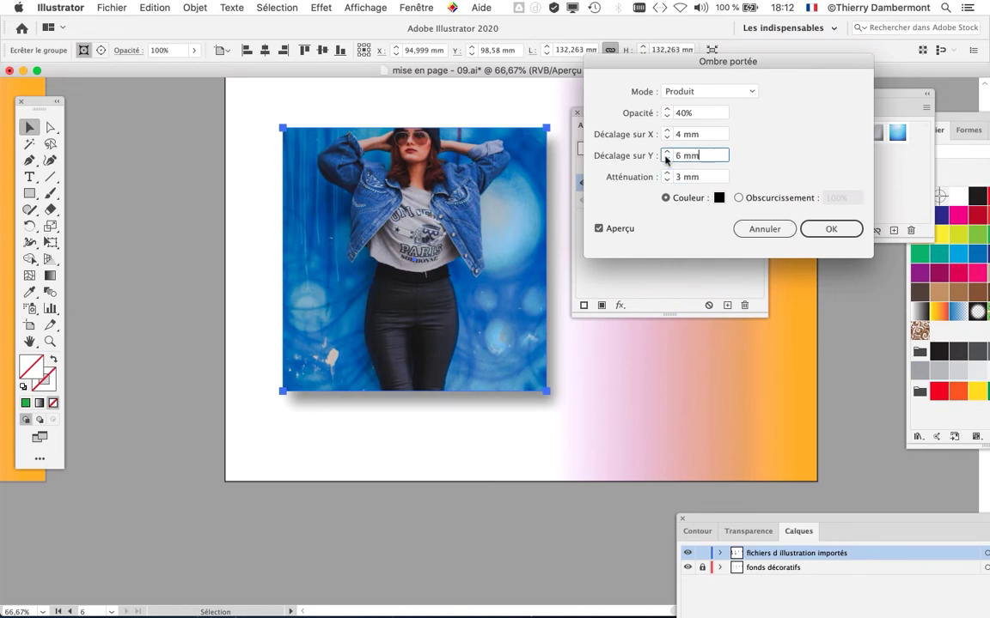
{"action": "left_click", "coordinate": [667, 158]}
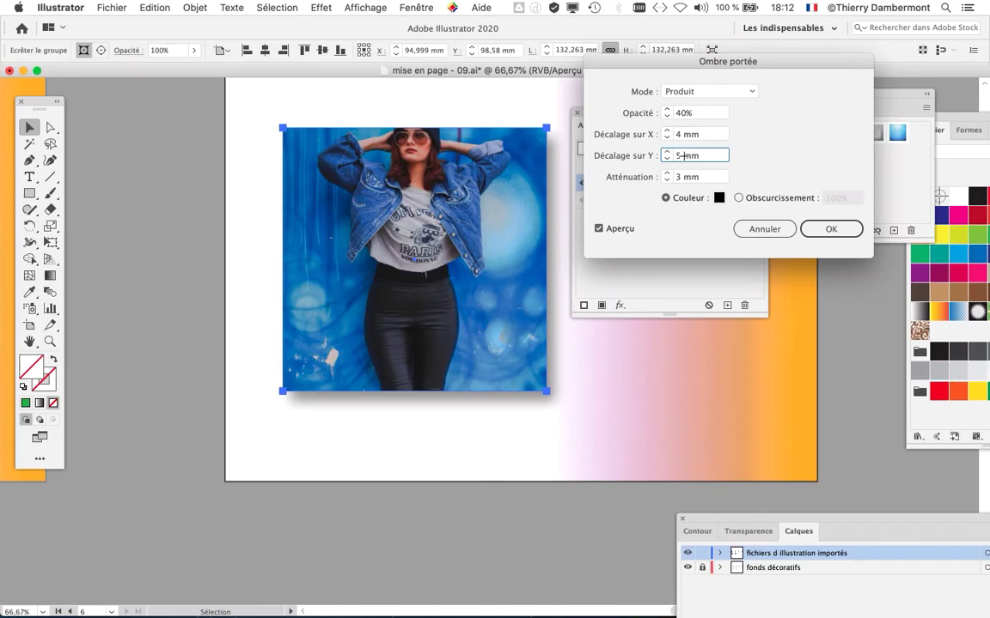
{"action": "key", "text": "Return"}
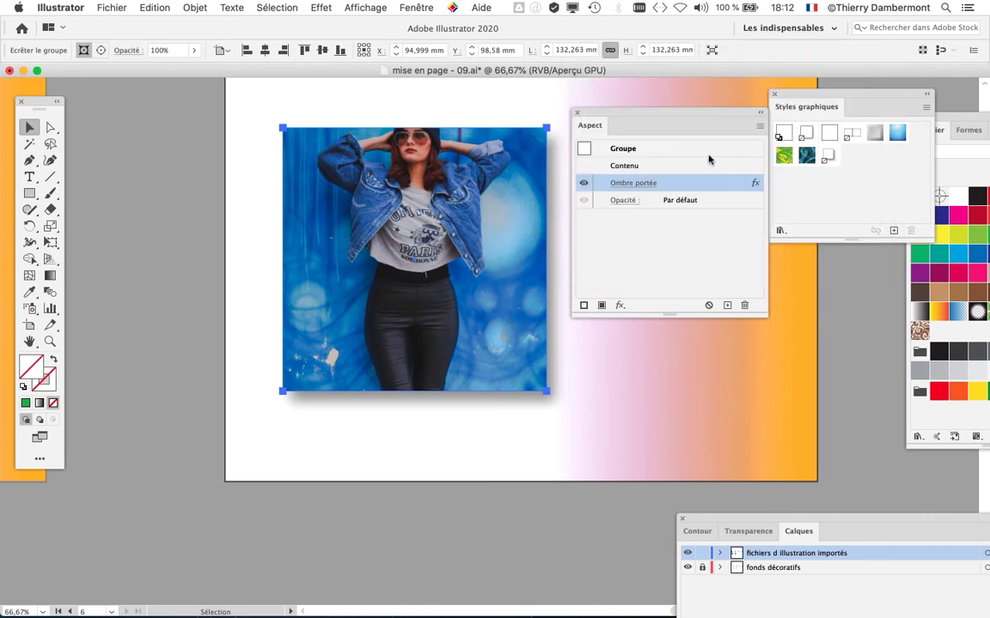
Stack the Styles graphiques panel above the Aspect panel, clear of the denim-jacket photo
{"action": "left_click_drag", "start_coordinate": [672, 112], "coordinate": [736, 316]}
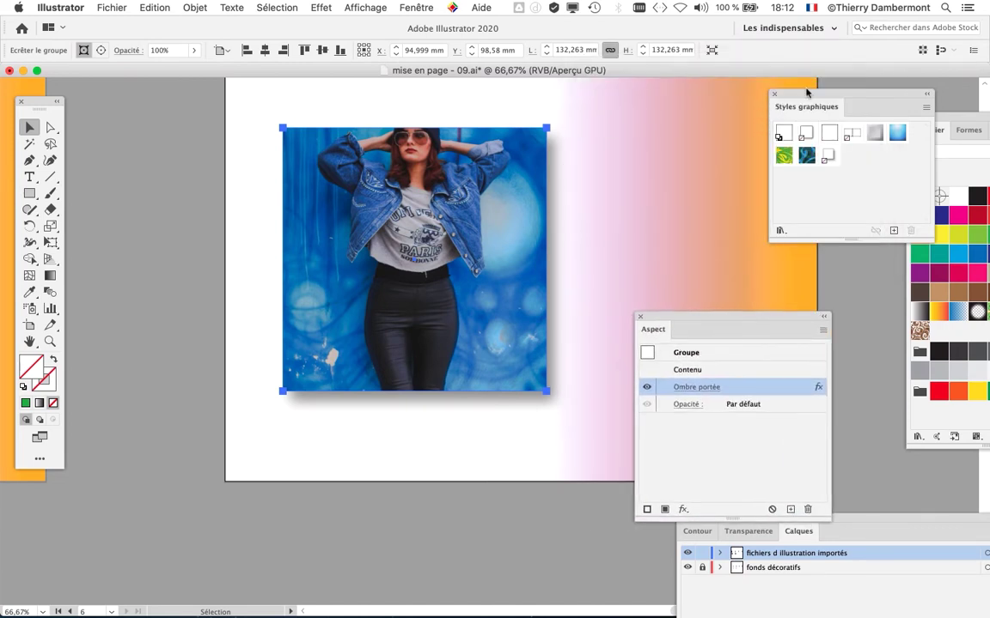
{"action": "left_click_drag", "start_coordinate": [806, 91], "coordinate": [656, 107]}
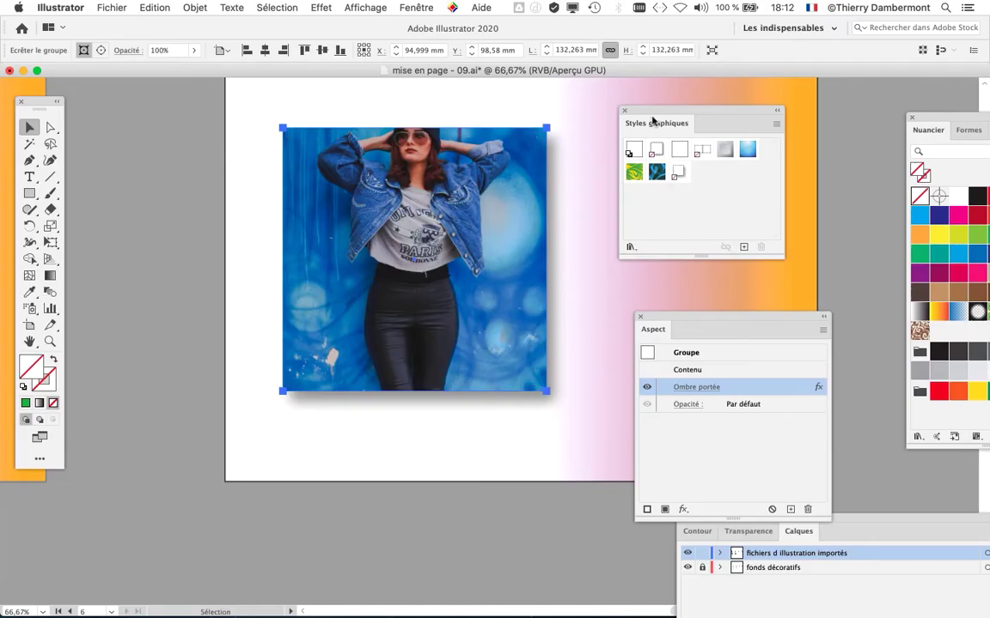
{"action": "left_click_drag", "start_coordinate": [656, 110], "coordinate": [769, 104]}
{"action": "scroll", "coordinate": [390, 260], "scroll_direction": "down", "scroll_amount": 1}
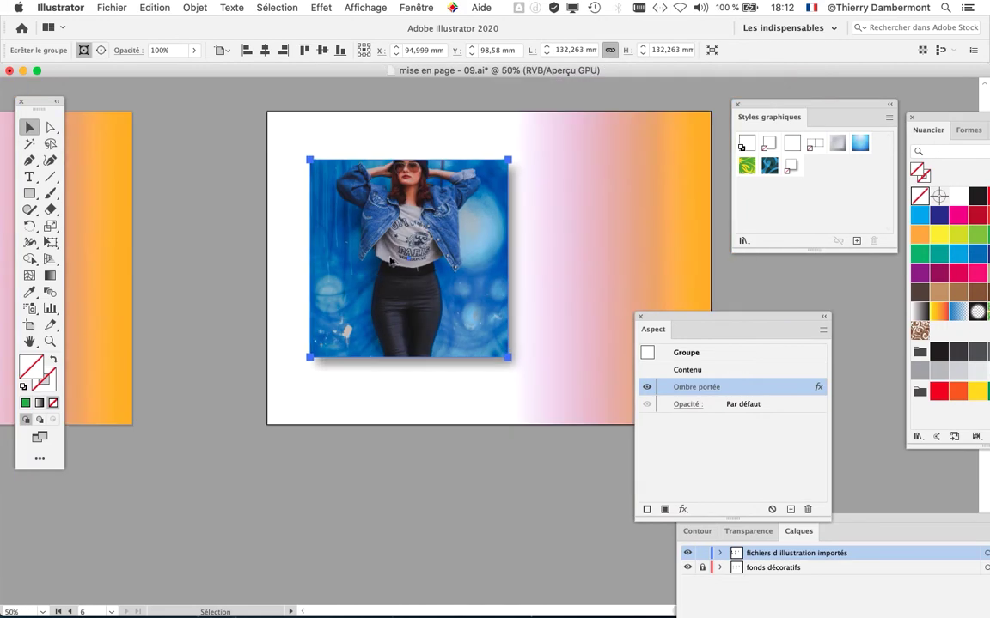
{"action": "scroll", "coordinate": [315, 254], "scroll_direction": "left", "scroll_amount": 5}
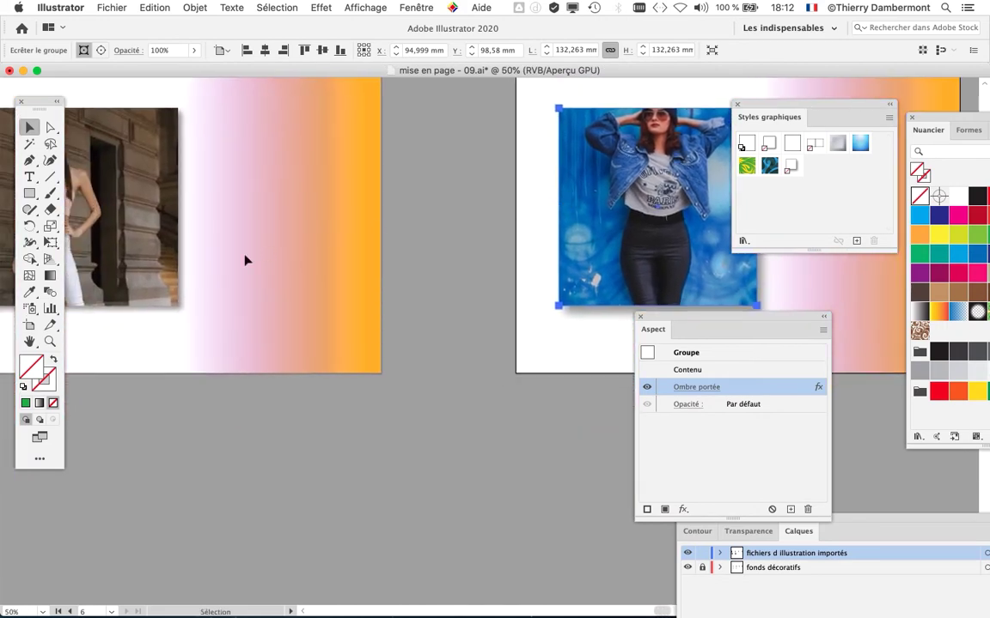
{"action": "scroll", "coordinate": [245, 260], "scroll_direction": "down", "scroll_amount": 1}
{"action": "scroll", "coordinate": [372, 256], "scroll_direction": "left", "scroll_amount": 4}
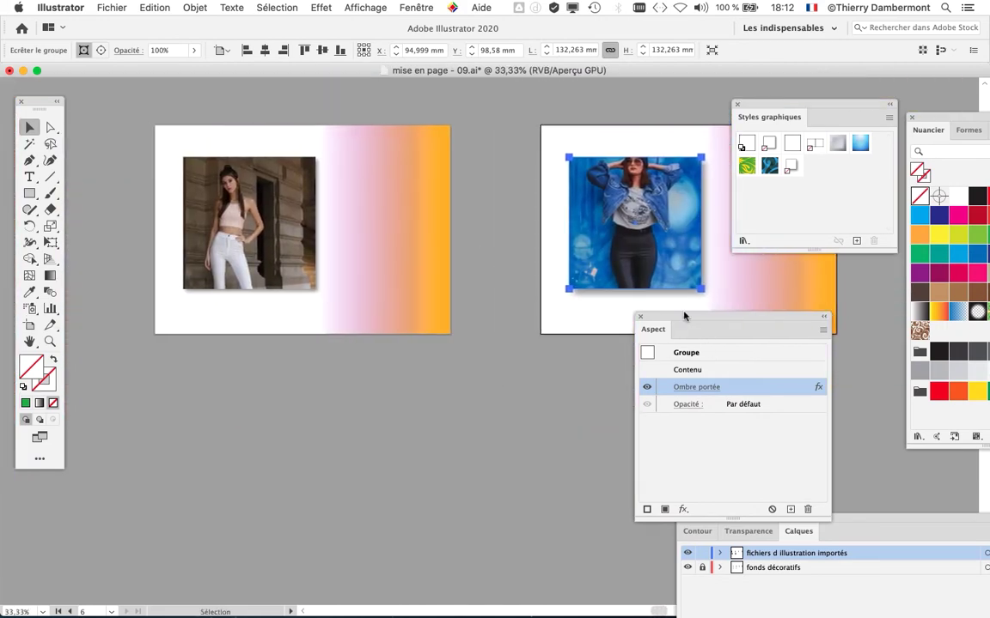
Place the Aspect panel over the first orange-gradient artboard, beside its photo and close to the Styles graphiques panel
{"action": "left_click_drag", "start_coordinate": [684, 316], "coordinate": [528, 94]}
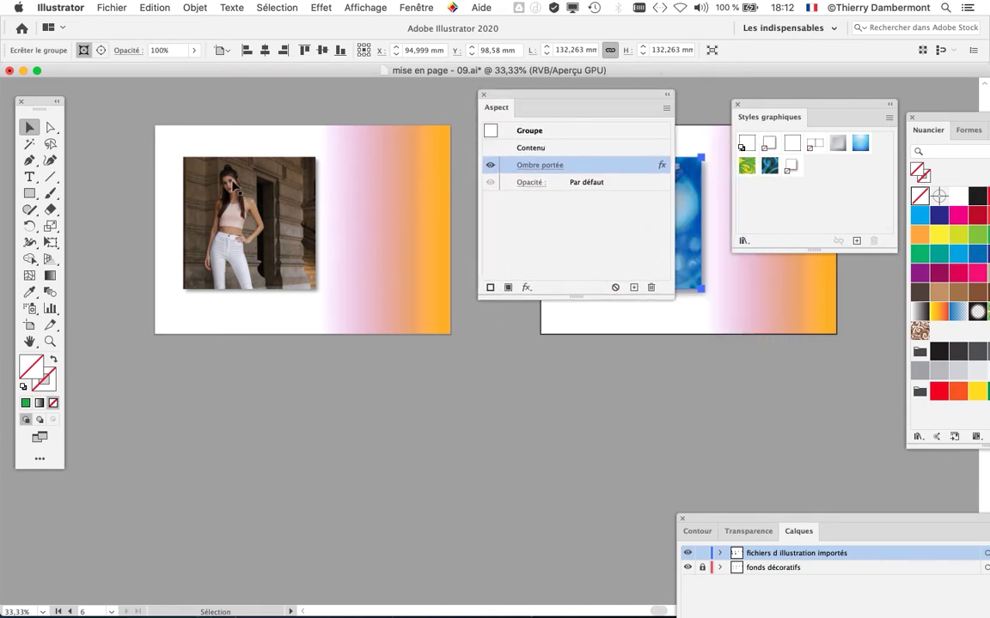
{"action": "scroll", "coordinate": [232, 183], "scroll_direction": "up", "scroll_amount": 2}
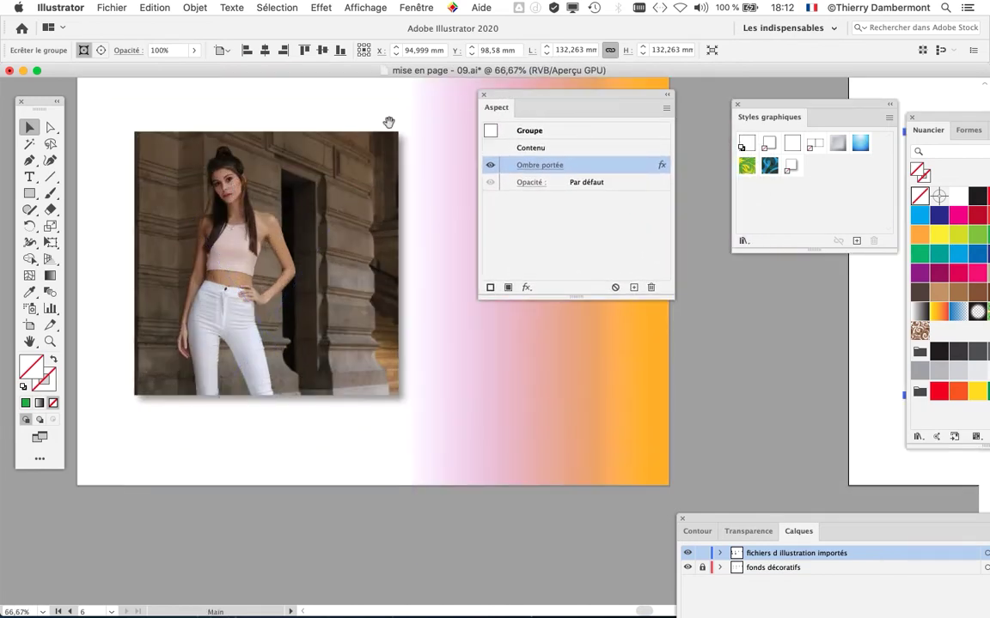
{"action": "left_click_drag", "start_coordinate": [388, 122], "coordinate": [621, 208]}
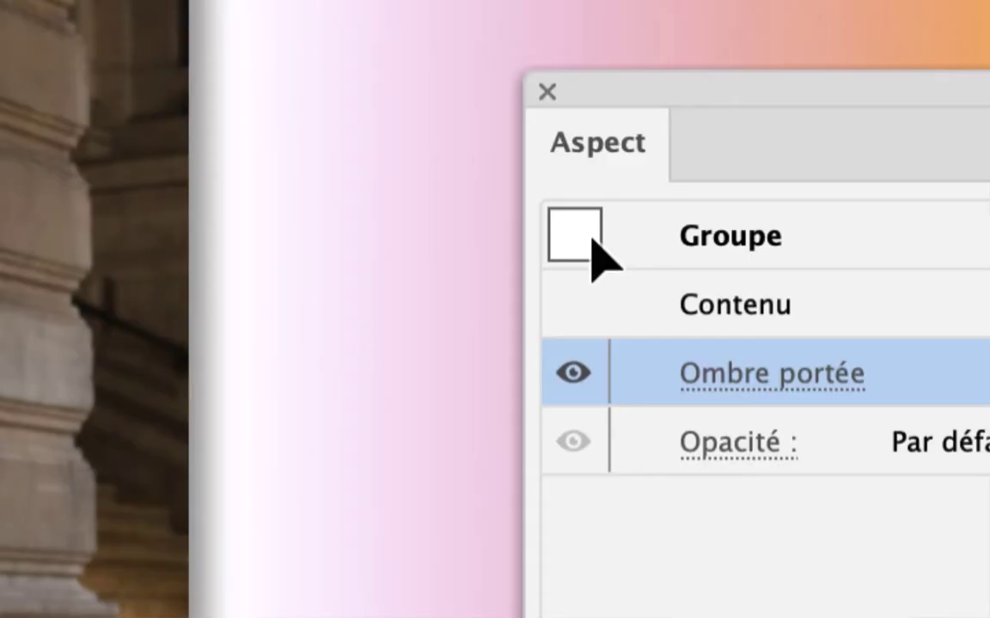
Redefine the saved drop-shadow graphic style with the denim-jacket photo's edited appearance, and move the Aspect panel below Styles graphiques
{"action": "left_click_drag", "start_coordinate": [591, 240], "coordinate": [989, 25]}
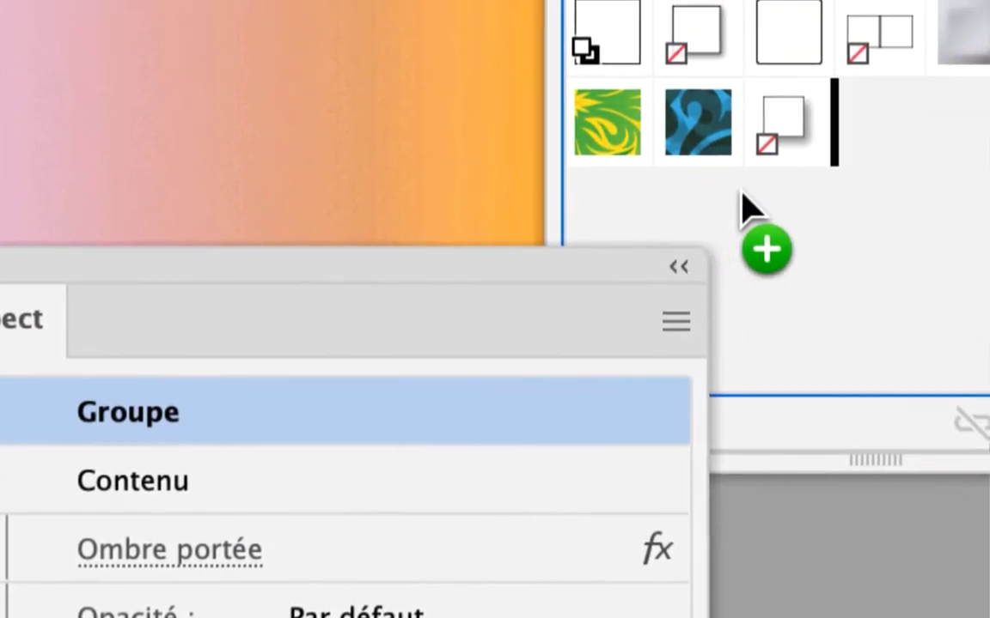
{"action": "left_click_drag", "start_coordinate": [741, 193], "coordinate": [989, 53]}
{"action": "left_click_drag", "start_coordinate": [792, 168], "coordinate": [484, 140]}
{"action": "left_click_drag", "start_coordinate": [726, 163], "coordinate": [989, 165]}
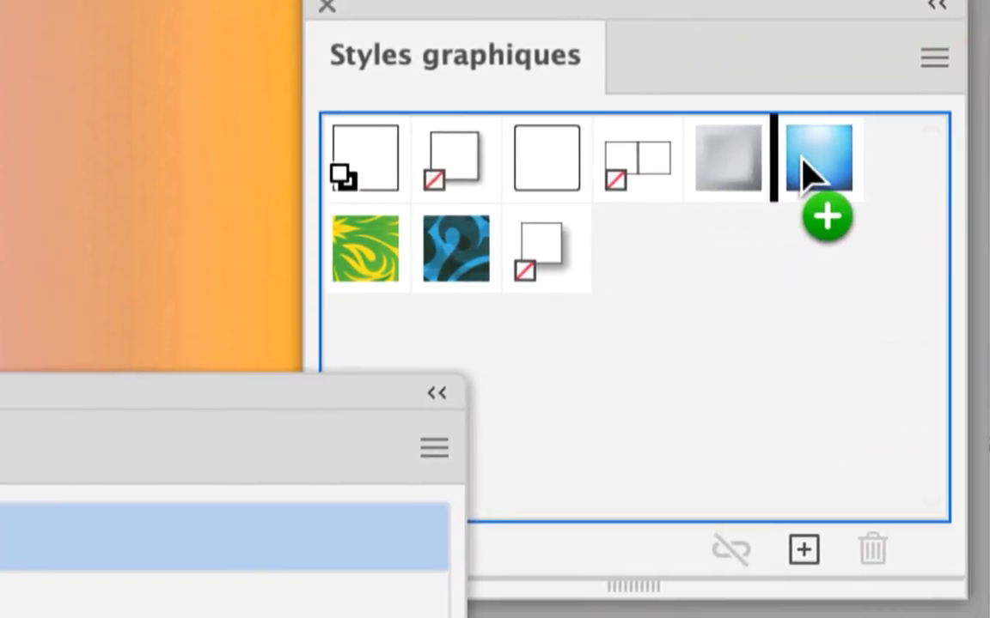
{"action": "left_click_drag", "start_coordinate": [803, 168], "coordinate": [651, 231]}
{"action": "left_click_drag", "start_coordinate": [779, 178], "coordinate": [869, 219]}
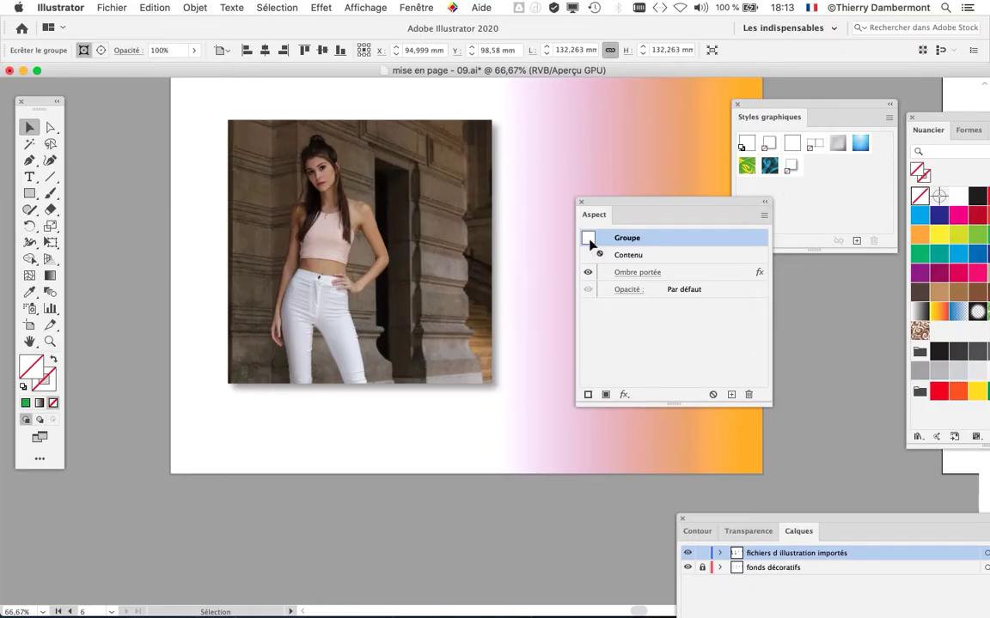
{"action": "left_click", "coordinate": [791, 167]}
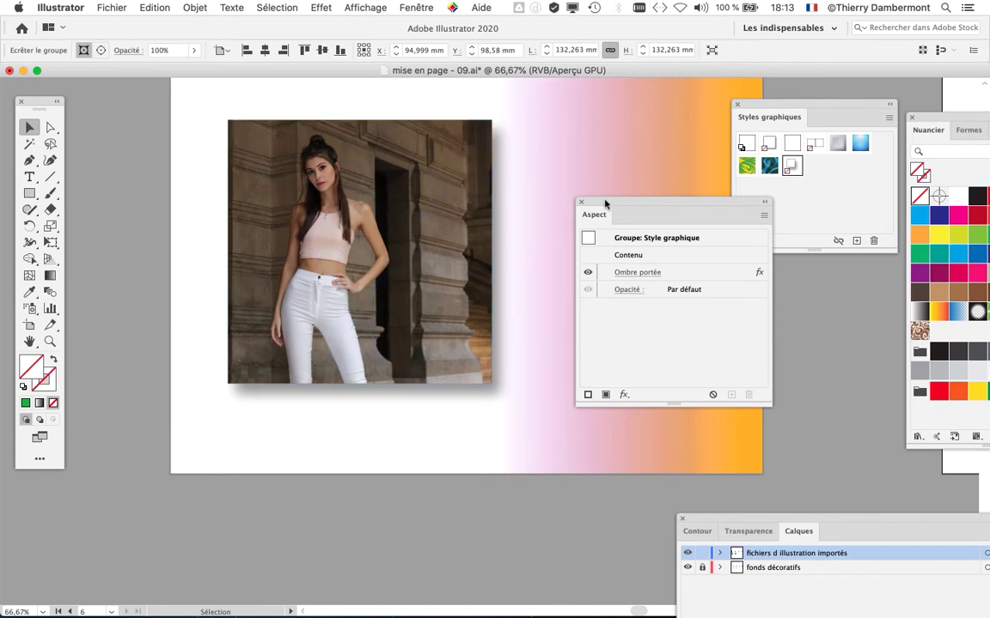
{"action": "left_click_drag", "start_coordinate": [604, 204], "coordinate": [745, 287]}
{"action": "scroll", "coordinate": [461, 370], "scroll_direction": "down", "scroll_amount": 1}
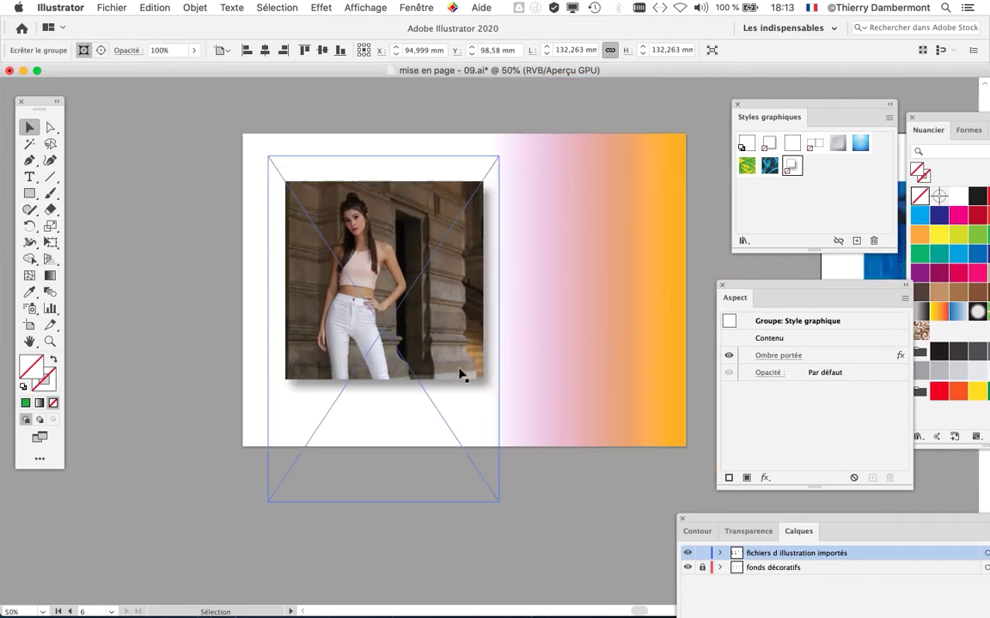
Save the document under the new name "mise en page - 10.ai" in the pour moodboard folder, in Adobe Illustrator format
{"action": "scroll", "coordinate": [461, 375], "scroll_direction": "down", "scroll_amount": 1}
{"action": "left_click", "coordinate": [574, 477]}
{"action": "left_click_drag", "start_coordinate": [573, 477], "coordinate": [411, 236]}
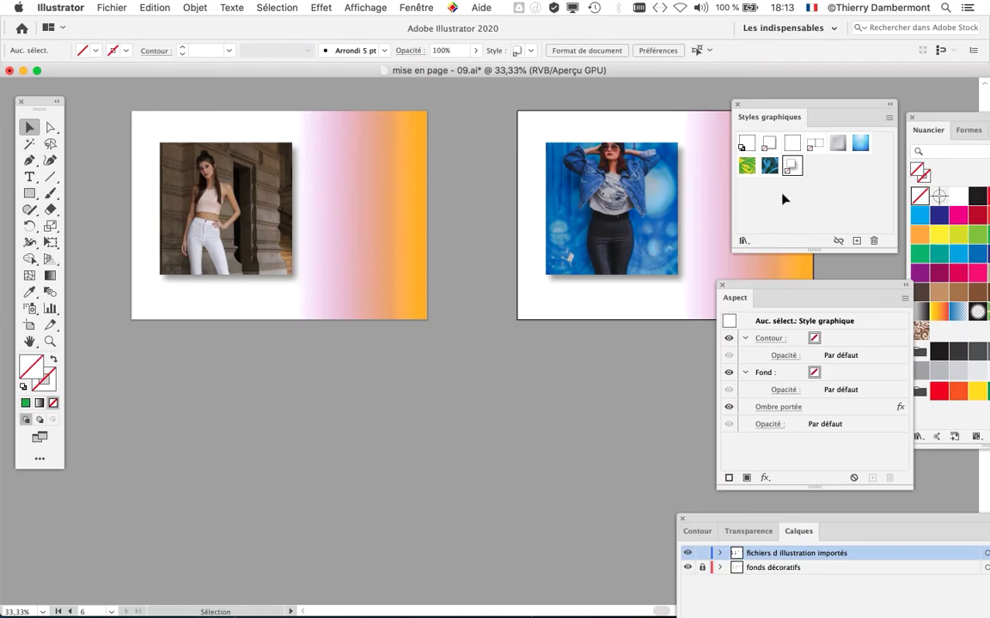
{"action": "left_click", "coordinate": [112, 7]}
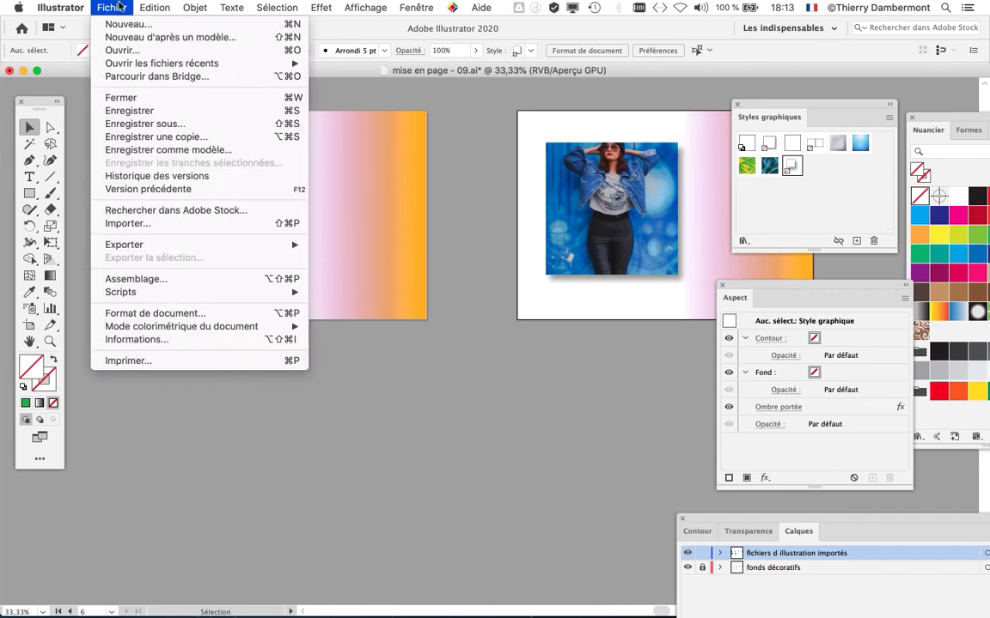
{"action": "left_click", "coordinate": [169, 124]}
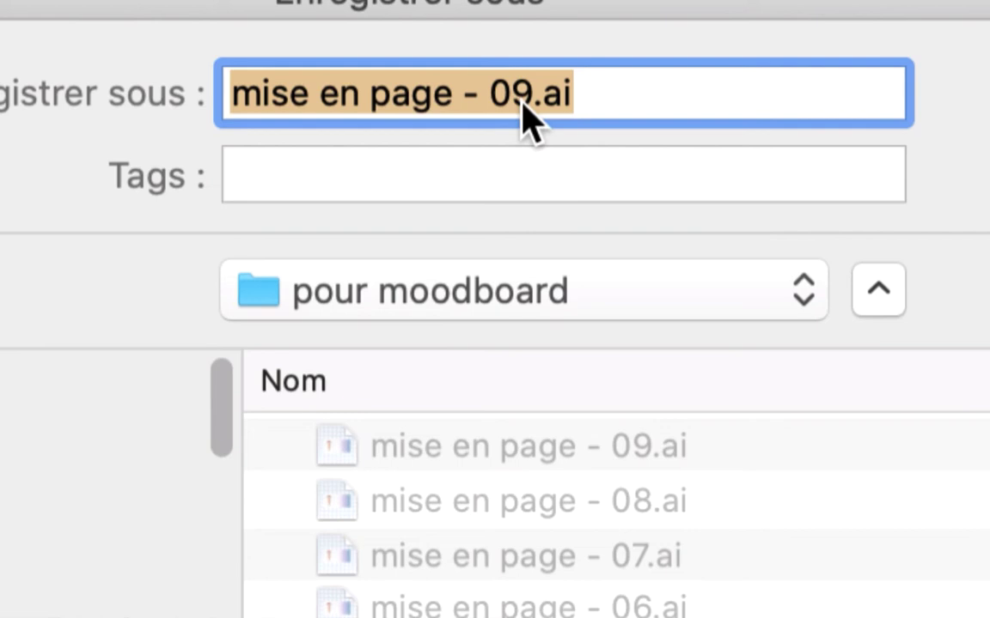
{"action": "left_click", "coordinate": [523, 105]}
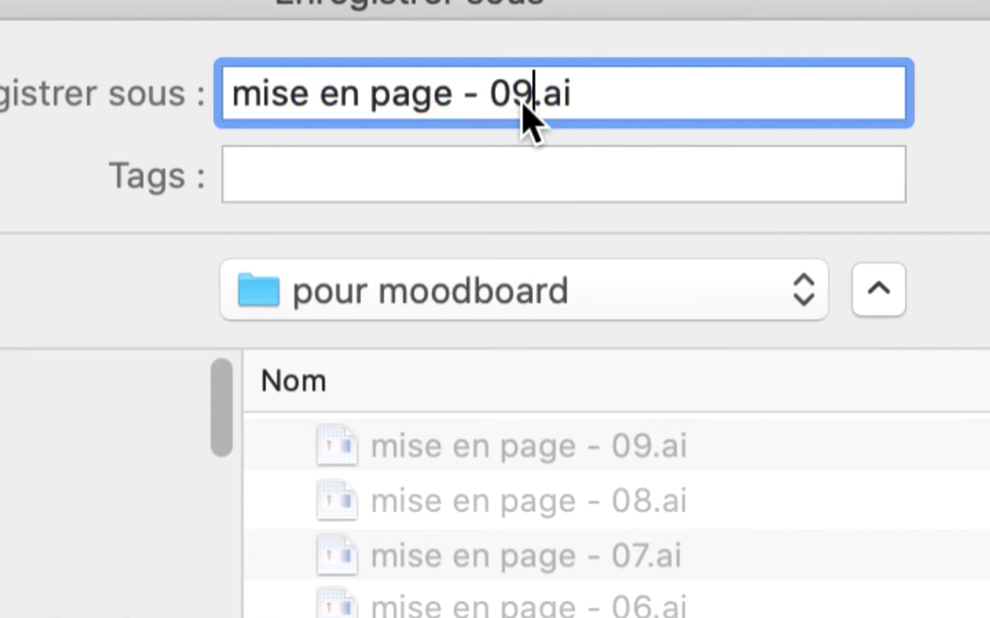
{"action": "left_click_drag", "start_coordinate": [522, 105], "coordinate": [498, 102]}
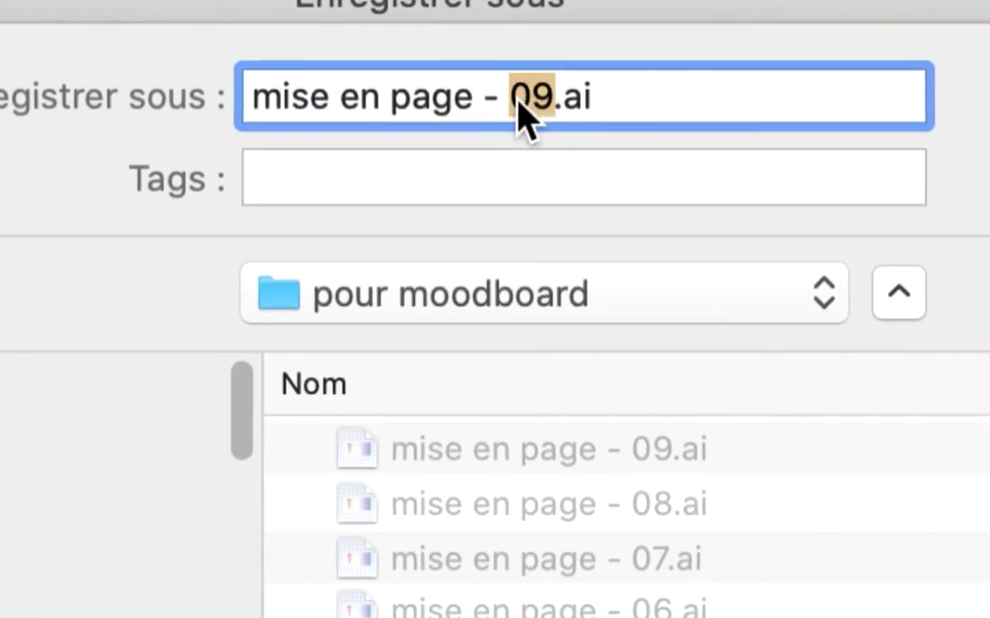
{"action": "type", "text": "10"}
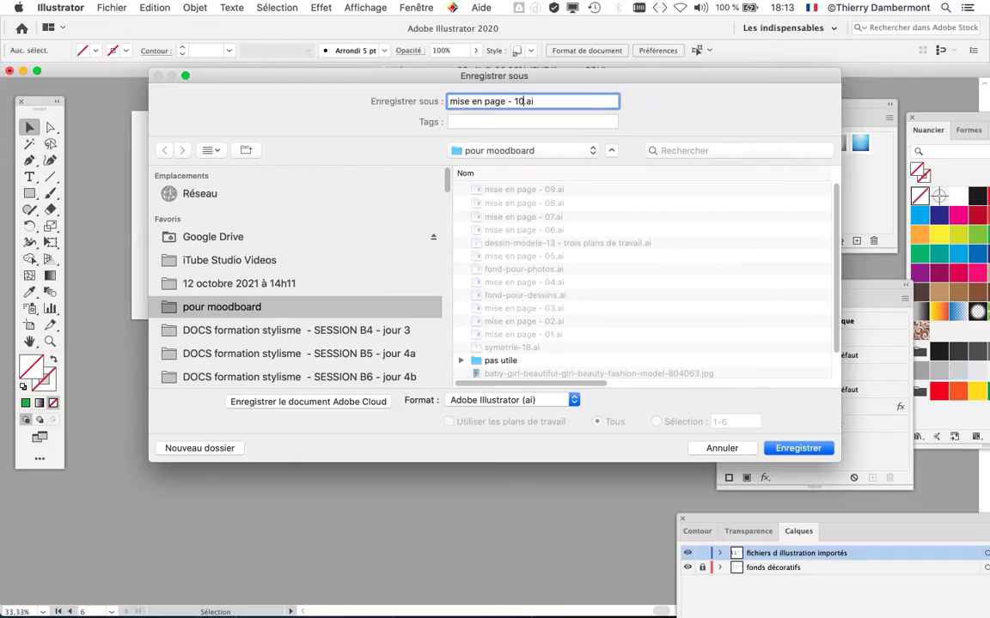
{"action": "key", "text": "Return"}
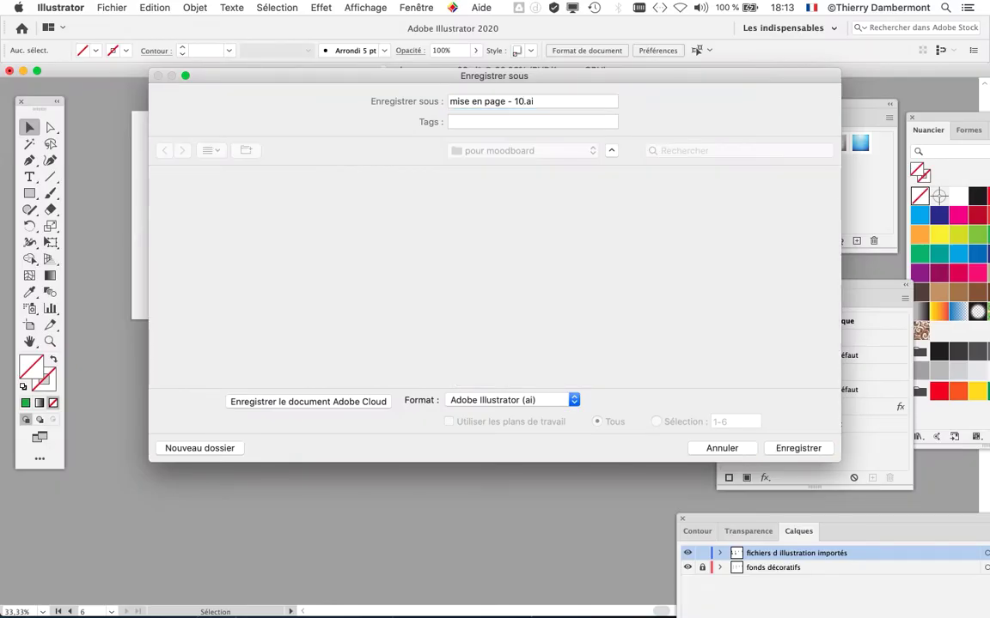
{"action": "key", "text": "Return"}
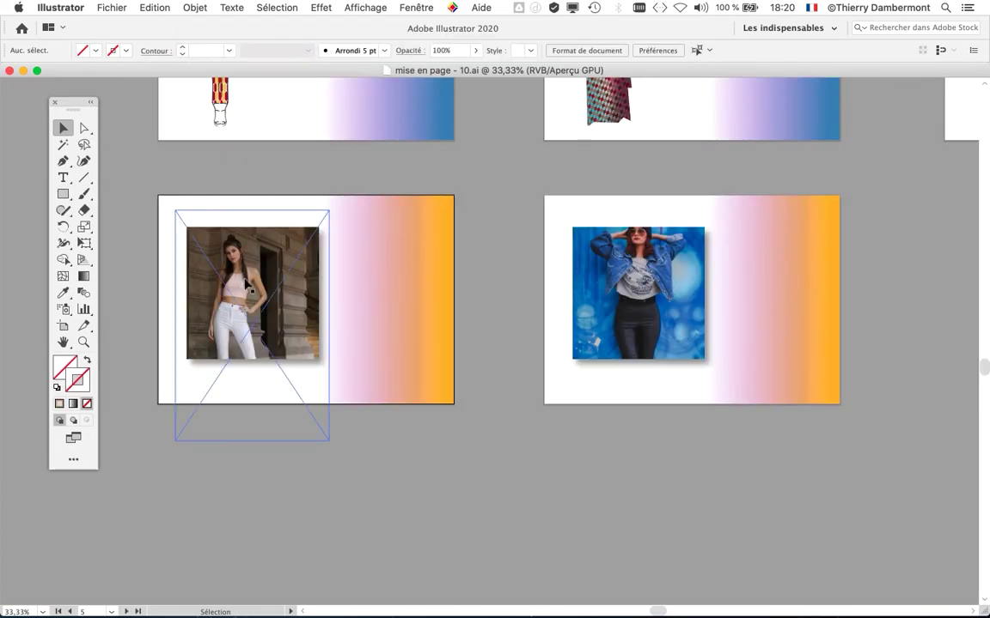
Select the denim-jacket photo's clipping group on the second orange-gradient artboard
{"action": "scroll", "coordinate": [247, 283], "scroll_direction": "up", "scroll_amount": 2}
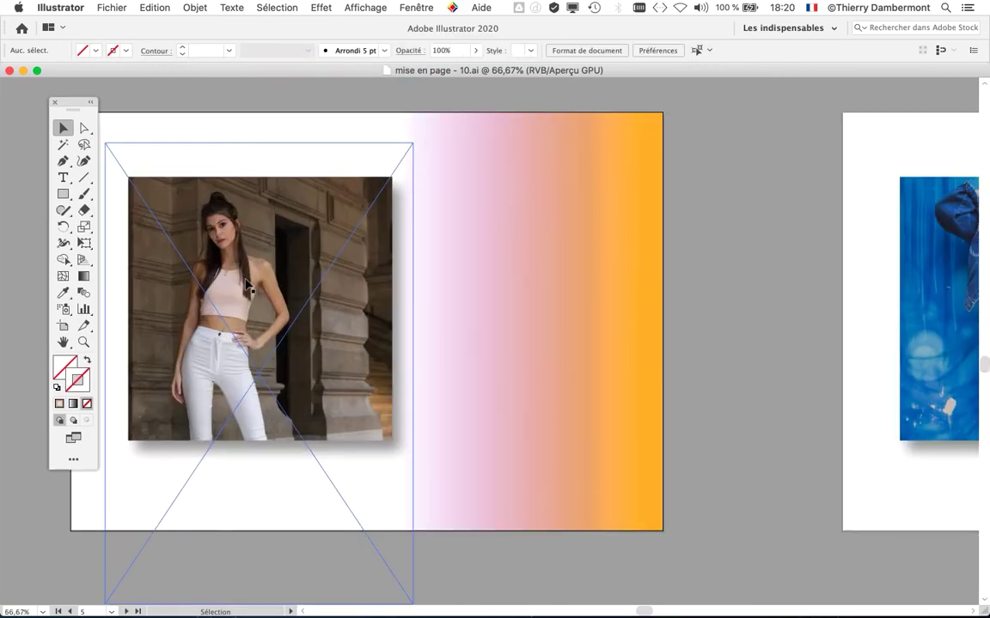
{"action": "left_click", "coordinate": [435, 167]}
{"action": "left_click", "coordinate": [189, 232]}
{"action": "left_click", "coordinate": [450, 236]}
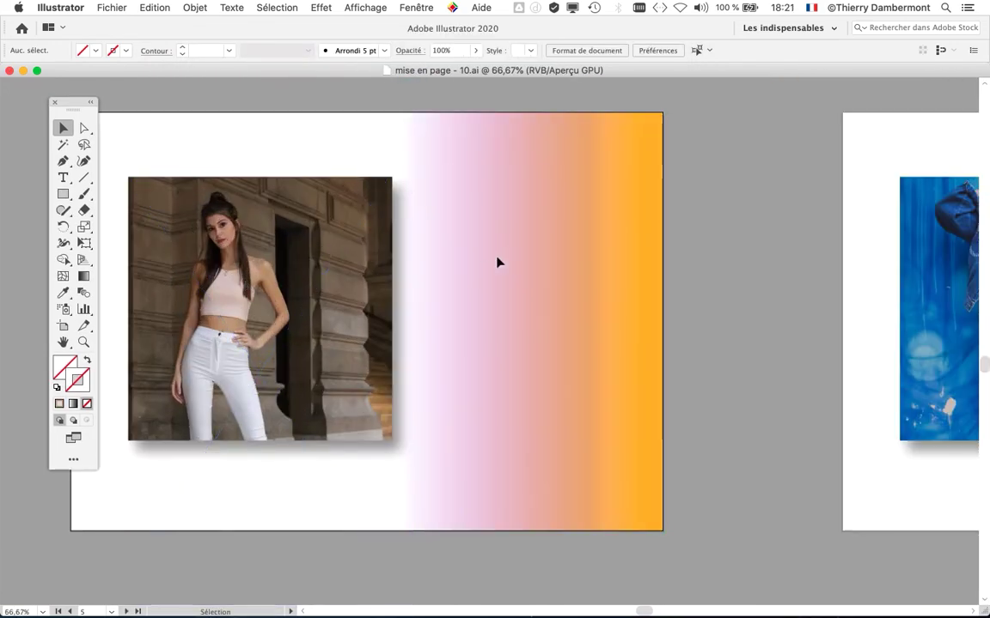
{"action": "left_click", "coordinate": [333, 249]}
{"action": "left_click", "coordinate": [718, 256]}
{"action": "left_click_drag", "start_coordinate": [718, 258], "coordinate": [176, 260]}
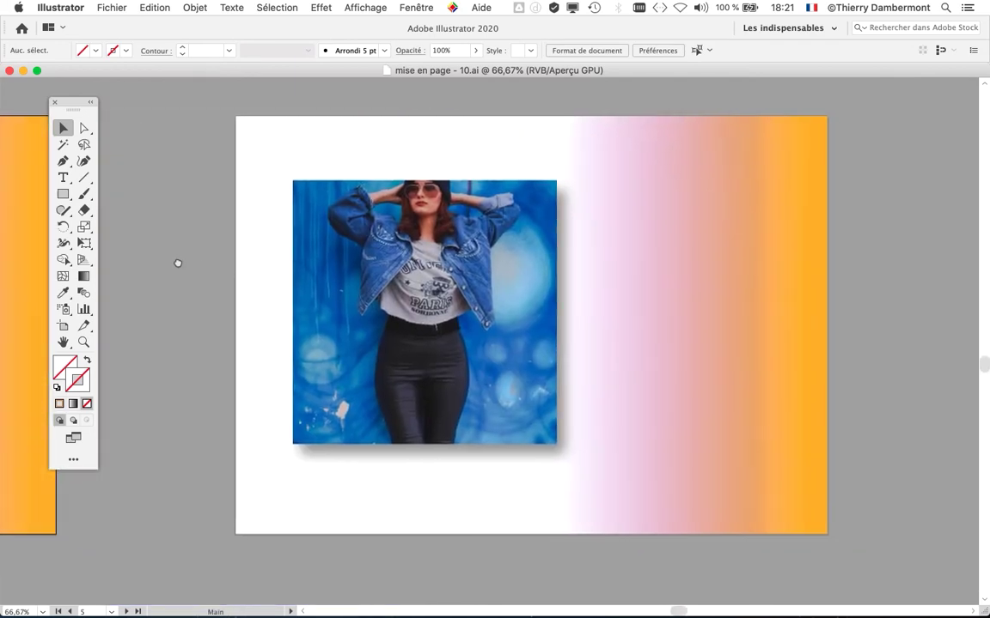
{"action": "left_click", "coordinate": [439, 253]}
{"action": "left_click_drag", "start_coordinate": [434, 259], "coordinate": [427, 208]}
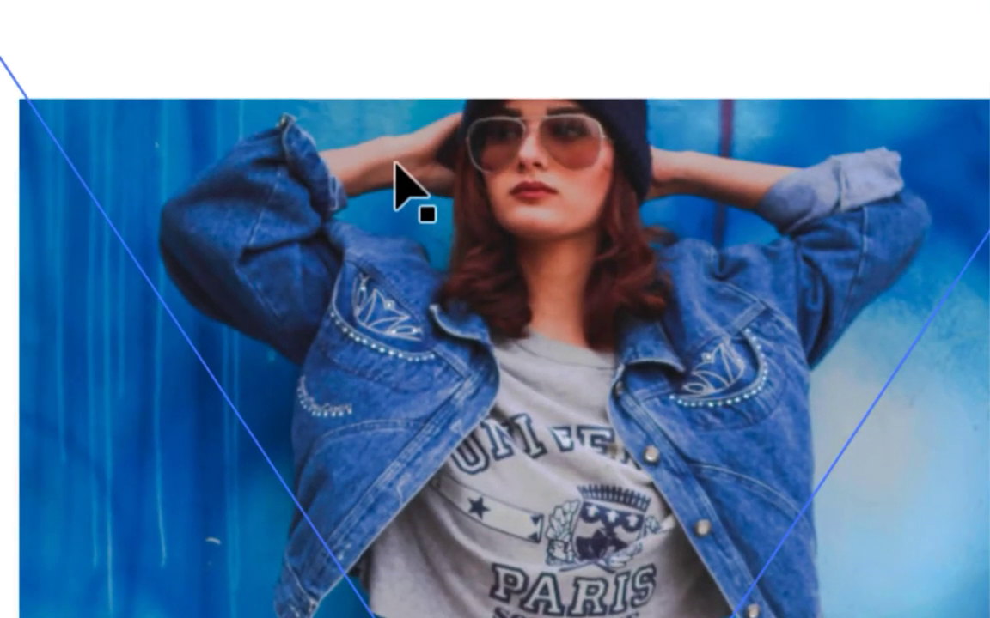
{"action": "left_click", "coordinate": [394, 163]}
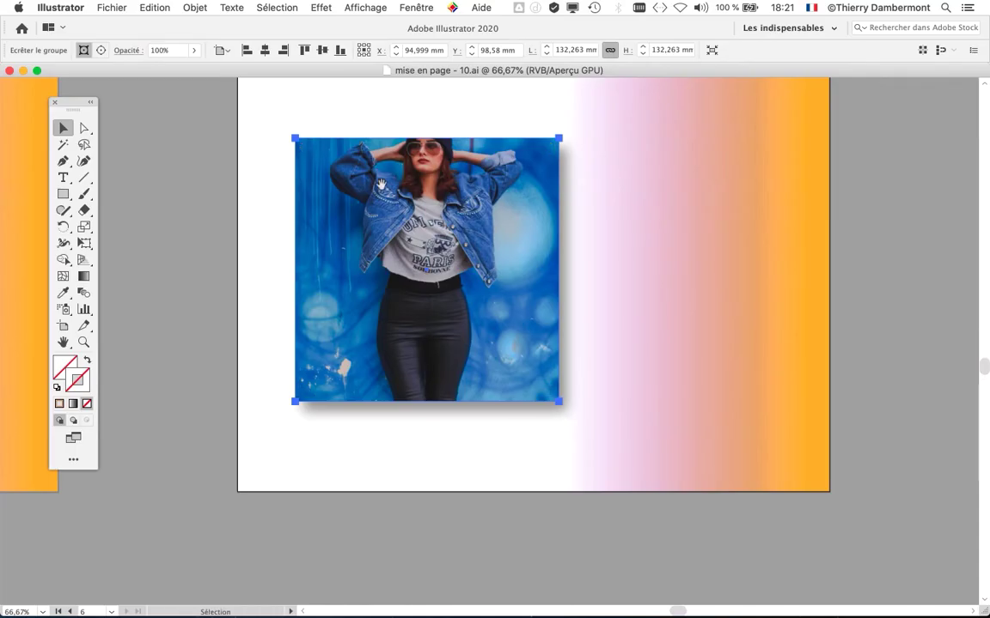
{"action": "scroll", "coordinate": [350, 137], "scroll_direction": "right", "scroll_amount": 5}
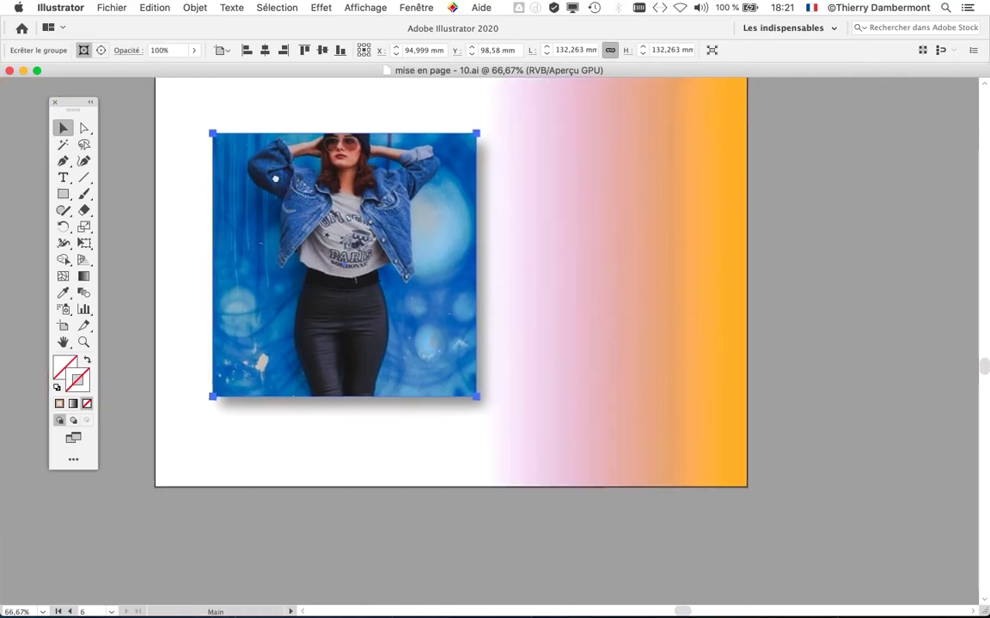
{"action": "scroll", "coordinate": [275, 179], "scroll_direction": "right", "scroll_amount": 2}
Display the Calques panel and make it narrower and taller so more rows fit
{"action": "left_click", "coordinate": [417, 7]}
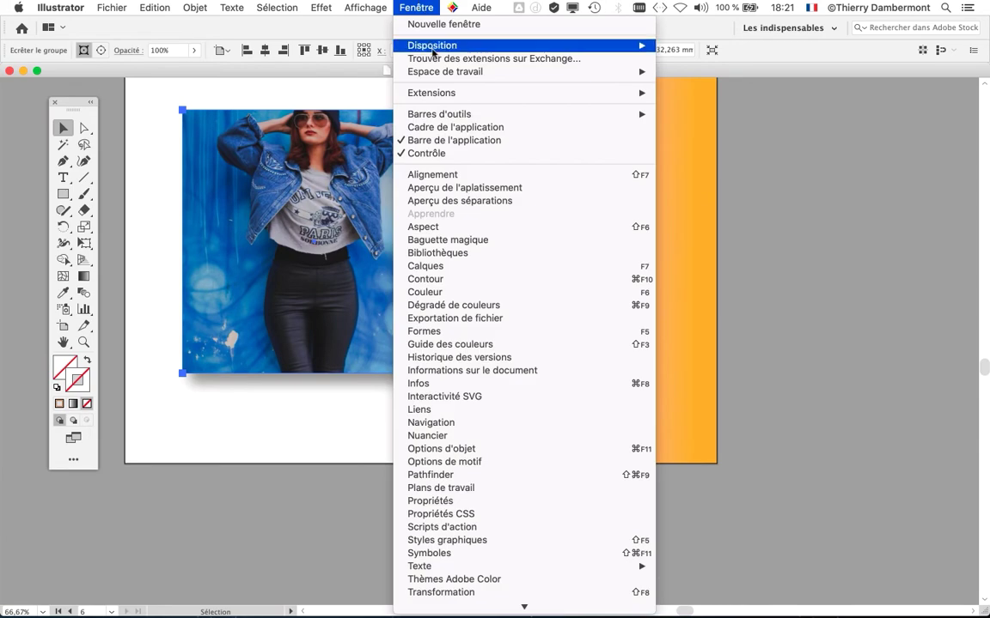
{"action": "left_click", "coordinate": [477, 274]}
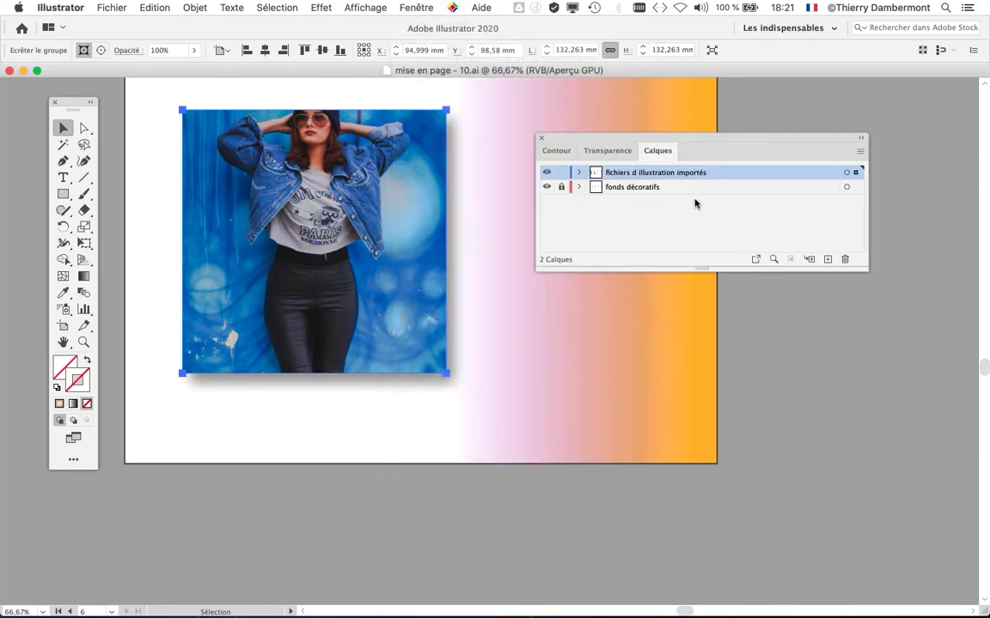
{"action": "left_click_drag", "start_coordinate": [864, 272], "coordinate": [798, 333]}
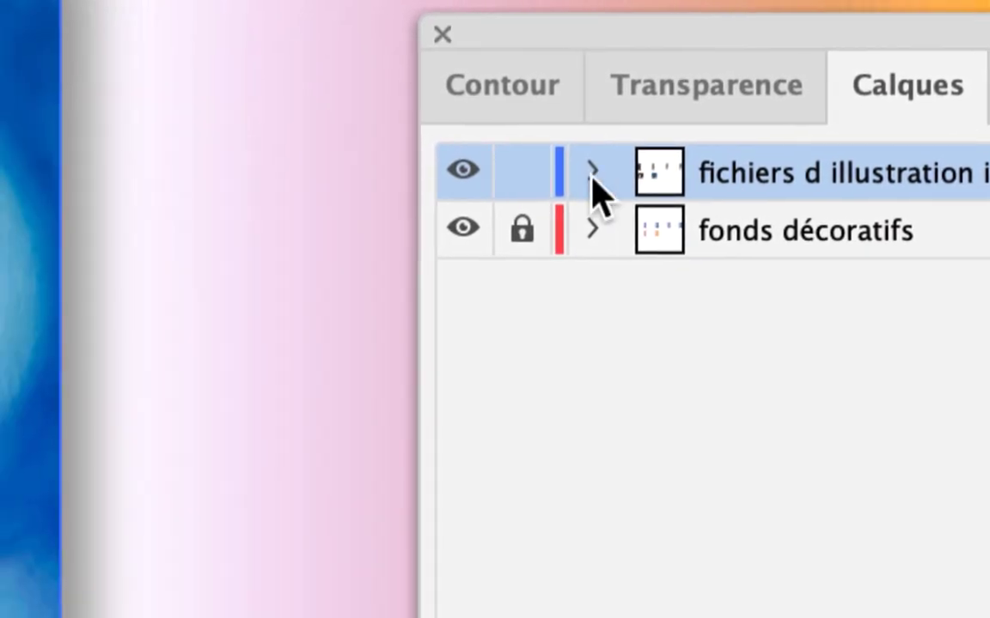
Expand the "fichiers d illustration importés" layer and the denim-jacket clipping group, and target only its linked file
{"action": "left_click", "coordinate": [374, 100]}
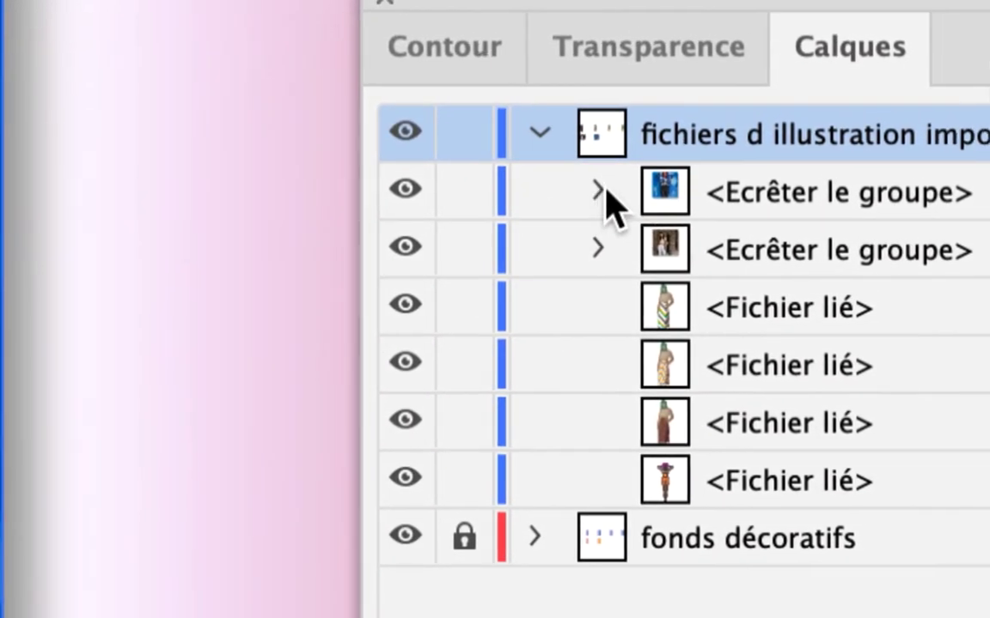
{"action": "left_click", "coordinate": [581, 186]}
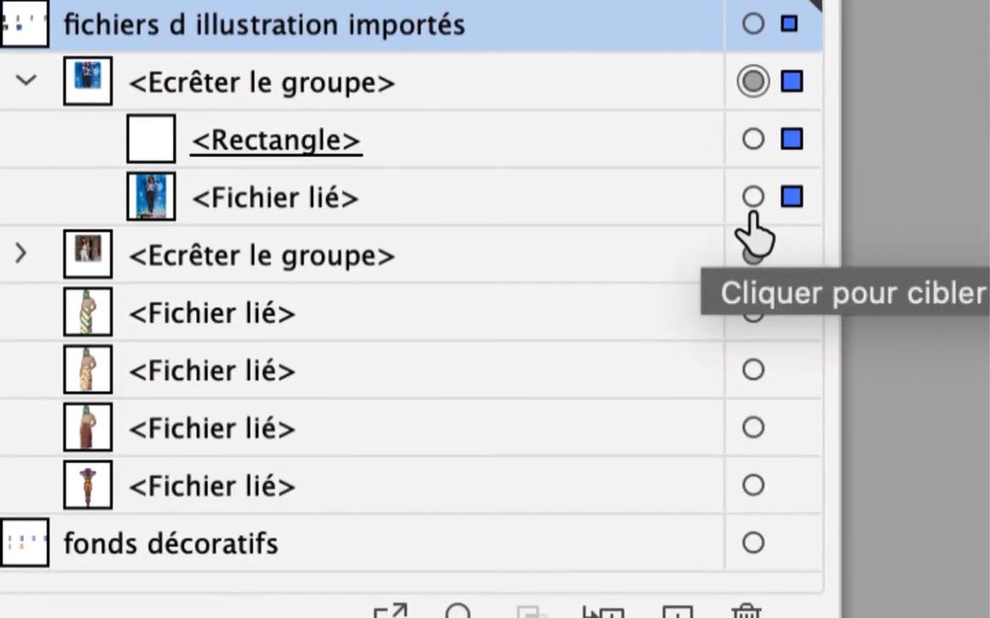
{"action": "left_click", "coordinate": [748, 213]}
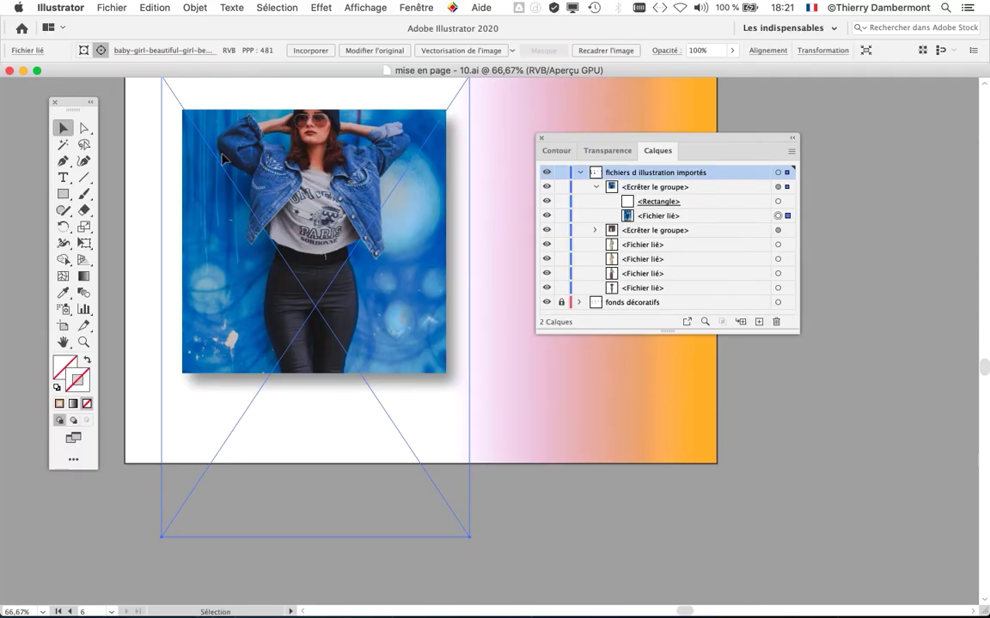
Shift the linked denim-jacket image upward inside its clipping rectangle, and move the Calques panel away from the photo
{"action": "left_click_drag", "start_coordinate": [221, 157], "coordinate": [234, 123]}
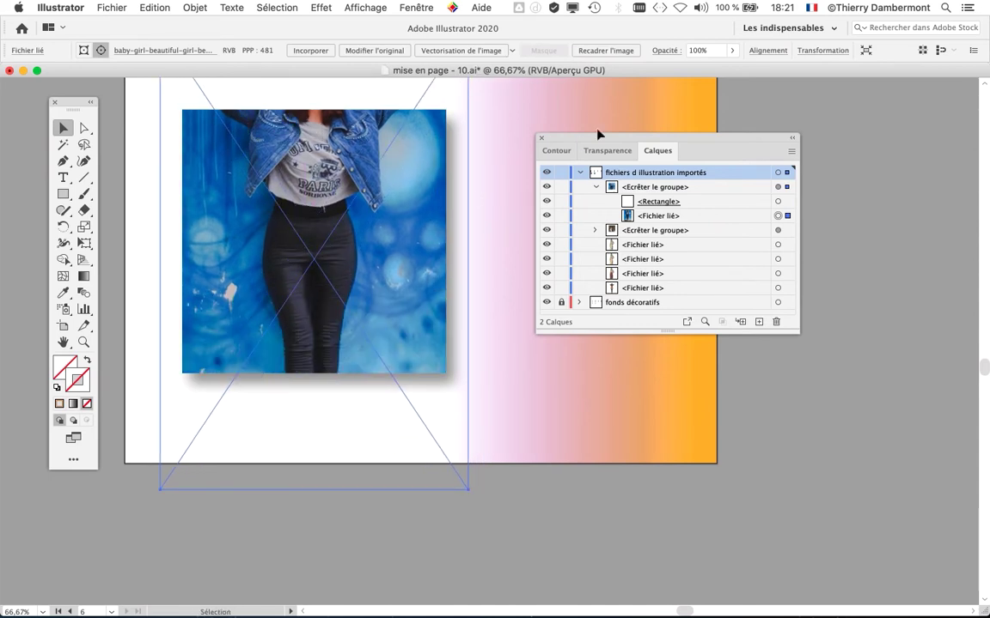
{"action": "scroll", "coordinate": [435, 227], "scroll_direction": "up", "scroll_amount": 5}
{"action": "scroll", "coordinate": [436, 228], "scroll_direction": "left", "scroll_amount": 2}
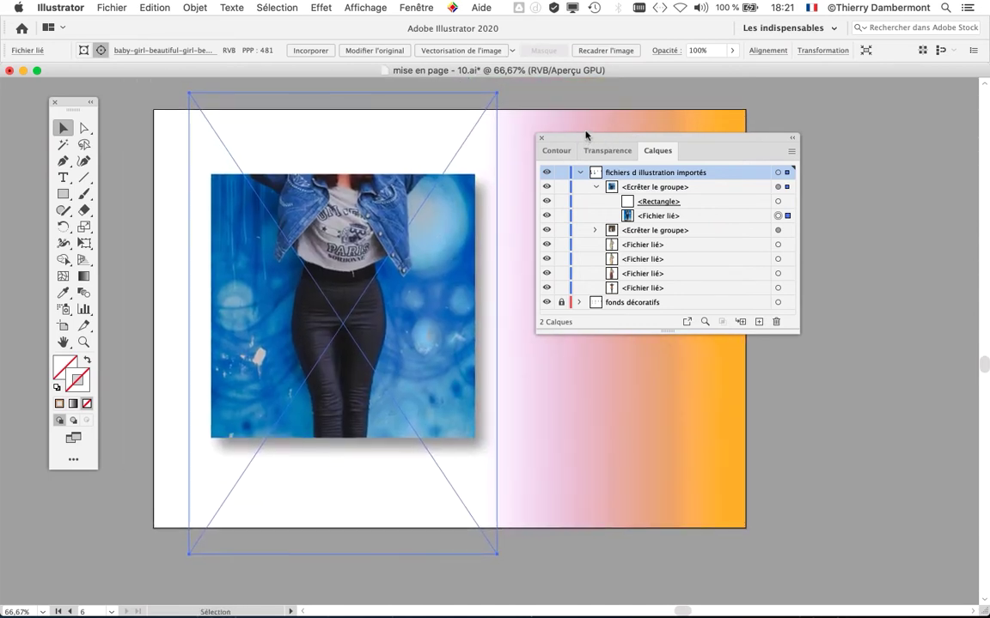
{"action": "left_click_drag", "start_coordinate": [528, 136], "coordinate": [711, 134]}
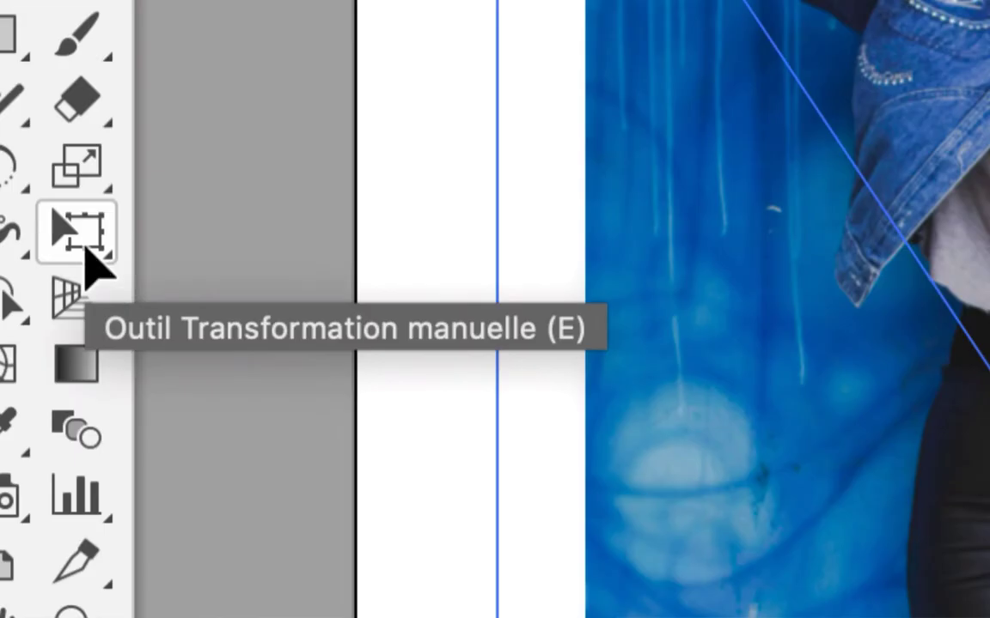
Enlarge the linked denim-jacket image proportionally with Free Transform and lower it until the head and jacket fill the square frame
{"action": "left_click", "coordinate": [85, 246]}
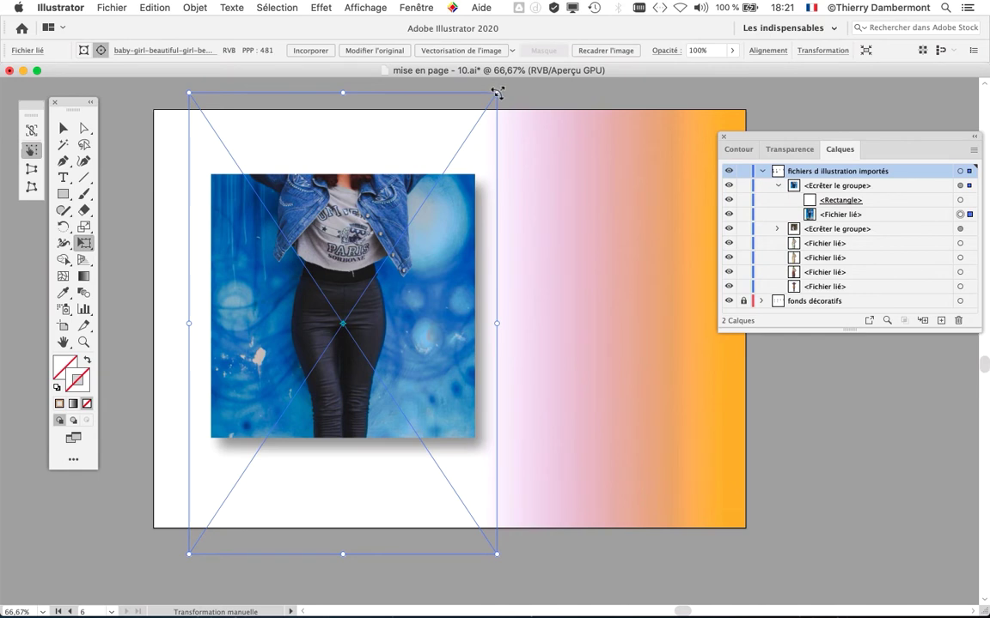
{"action": "left_click_drag", "start_coordinate": [497, 92], "coordinate": [505, 178]}
{"action": "scroll", "coordinate": [521, 149], "scroll_direction": "down", "scroll_amount": 1}
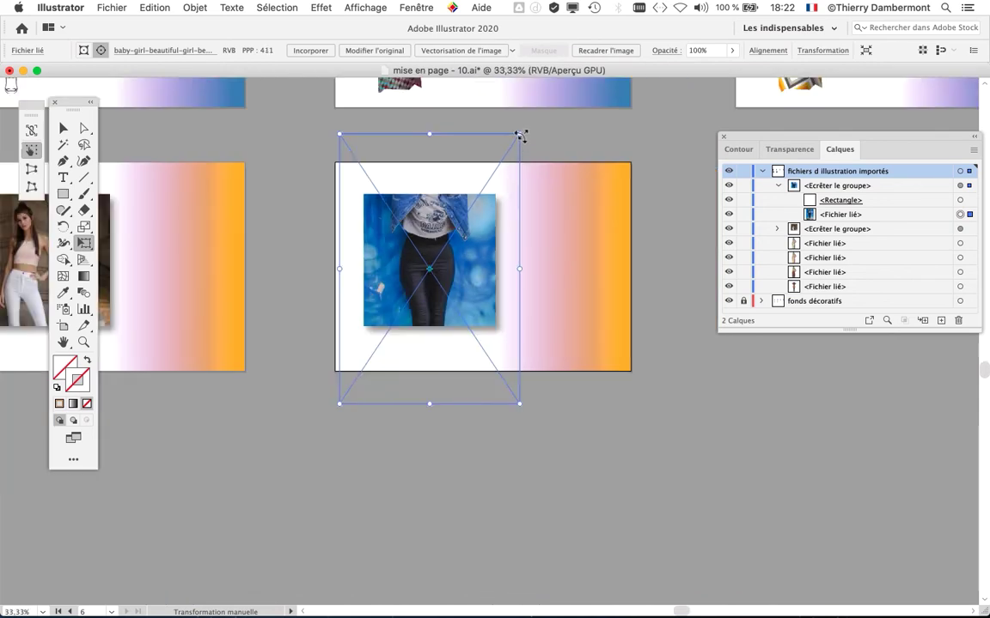
{"action": "left_click_drag", "start_coordinate": [519, 135], "coordinate": [540, 103]}
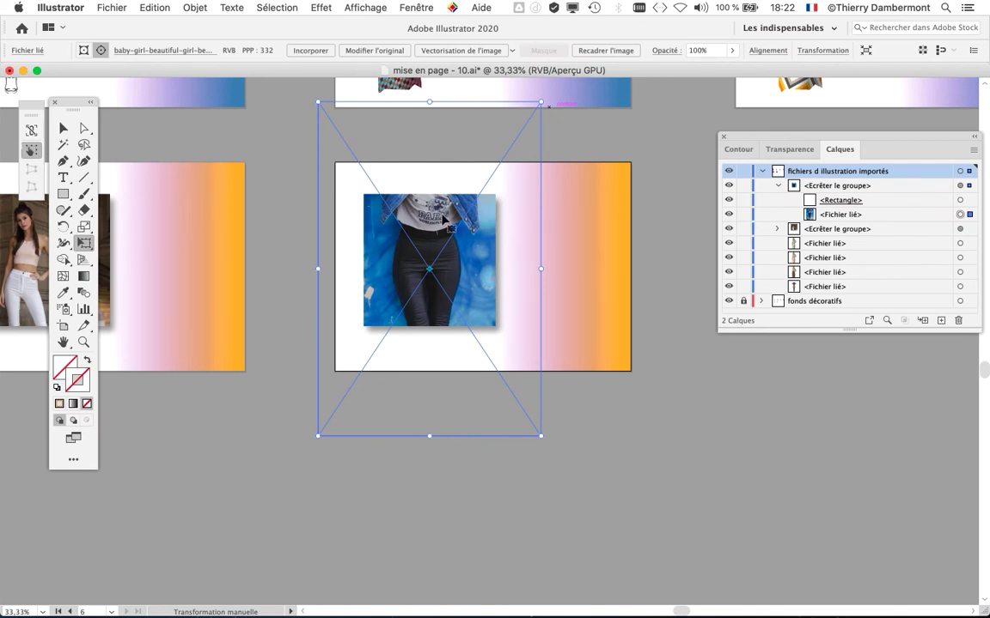
{"action": "left_click_drag", "start_coordinate": [443, 225], "coordinate": [441, 264]}
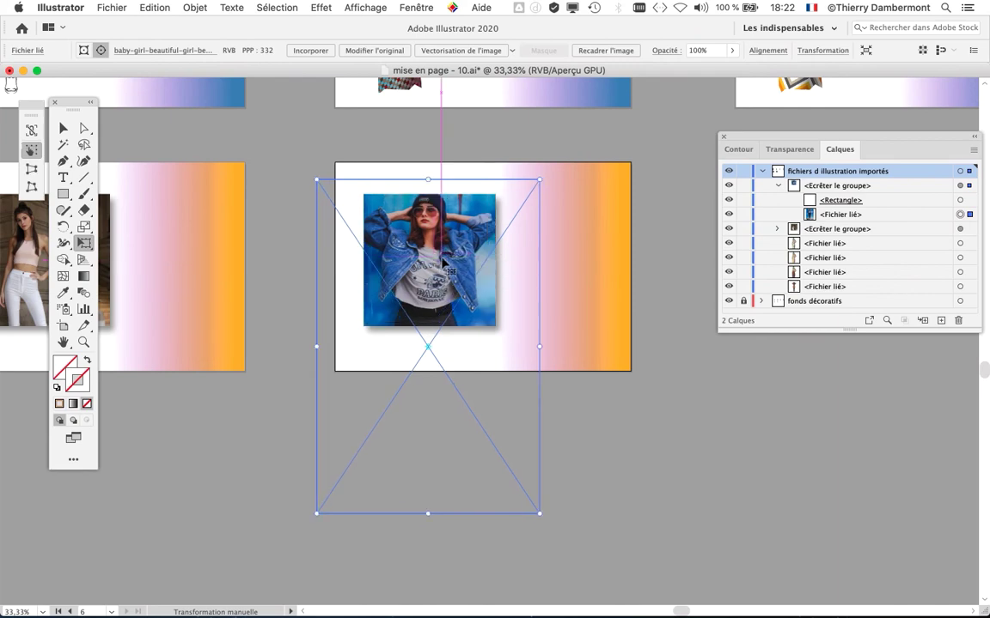
{"action": "scroll", "coordinate": [442, 262], "scroll_direction": "up", "scroll_amount": 2}
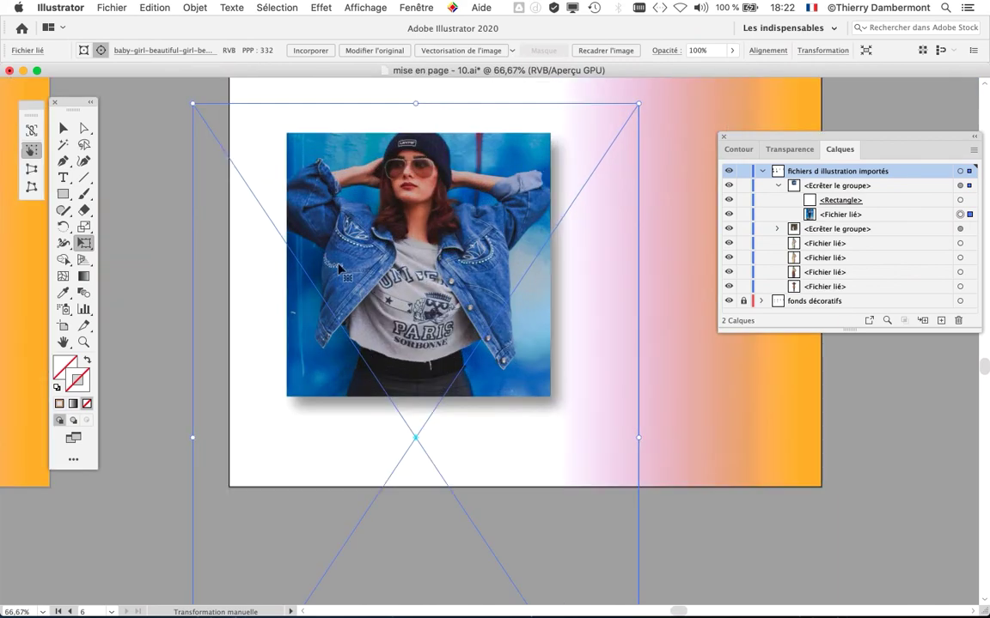
Select the clipping group of the white-trousers photo on the first orange-gradient artboard, and place the Calques panel beside it
{"action": "scroll", "coordinate": [339, 269], "scroll_direction": "right", "scroll_amount": 15}
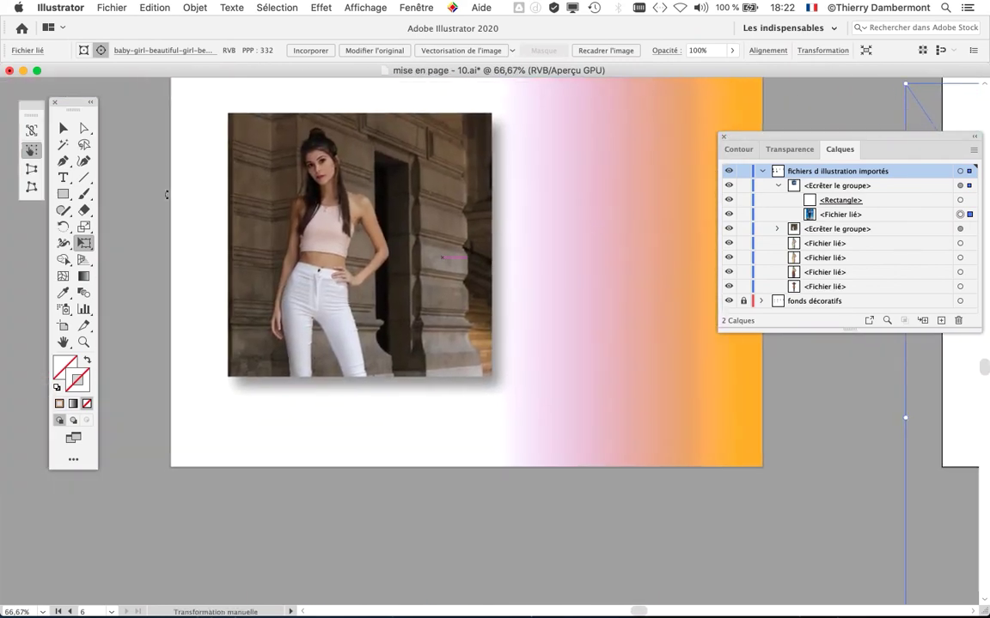
{"action": "left_click", "coordinate": [63, 128]}
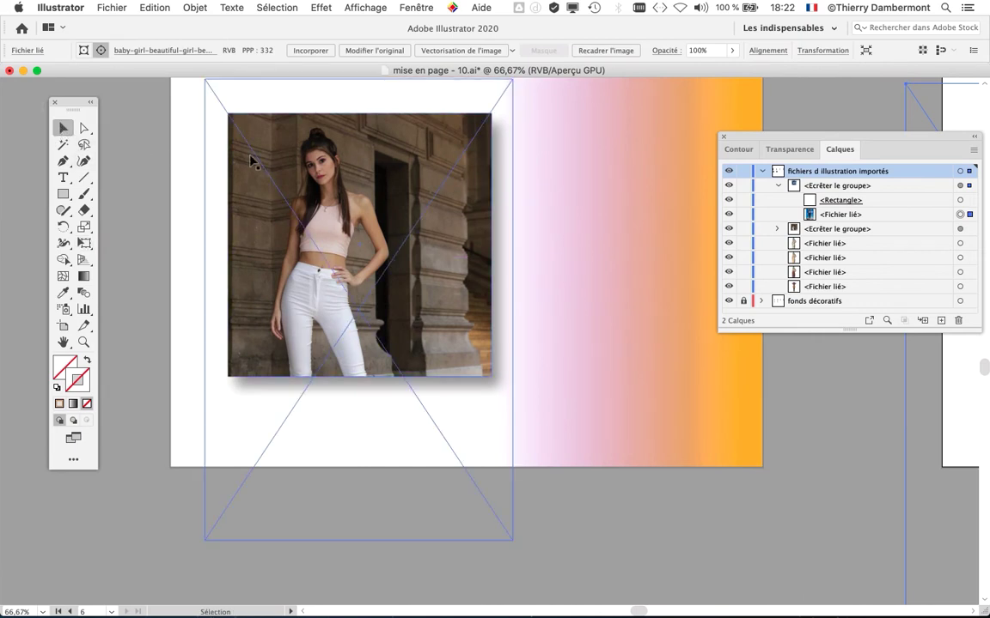
{"action": "left_click", "coordinate": [287, 159]}
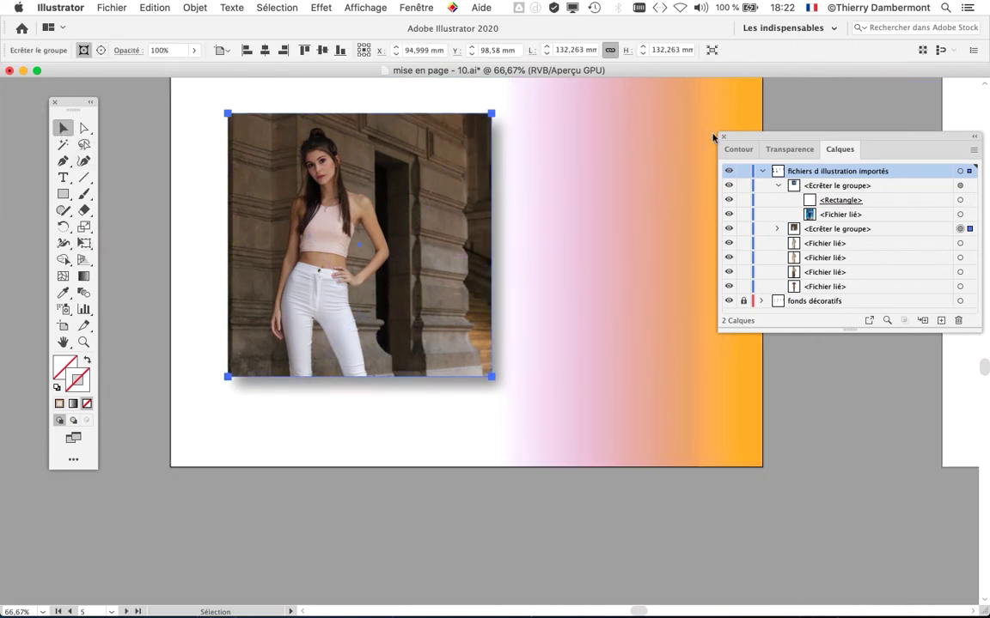
{"action": "left_click_drag", "start_coordinate": [713, 137], "coordinate": [520, 112]}
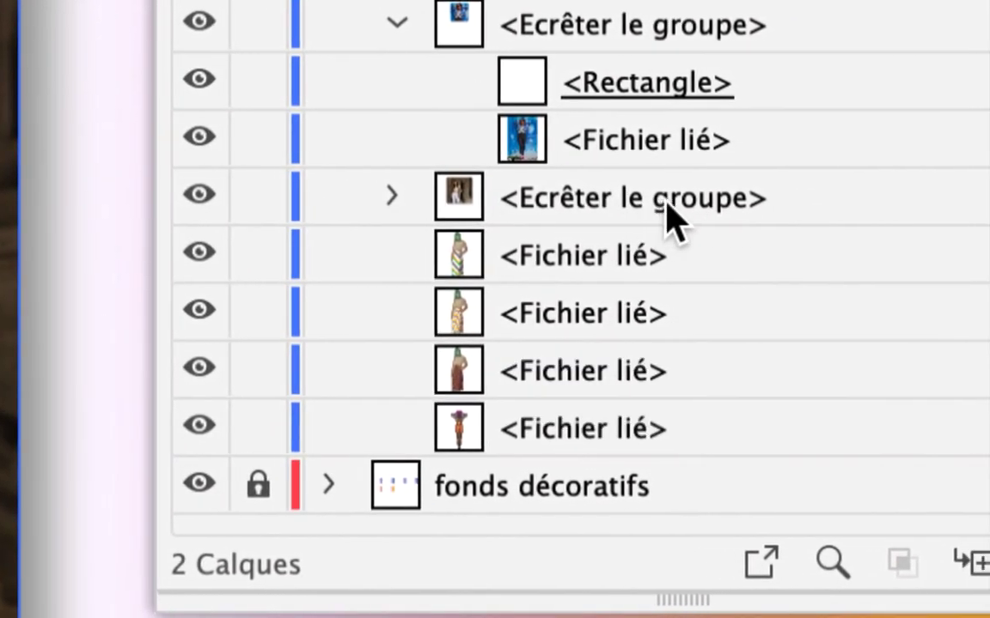
Highlight the white-trousers photo's clipping group in the layer list and switch from editing its mask to editing its content
{"action": "left_click", "coordinate": [668, 210]}
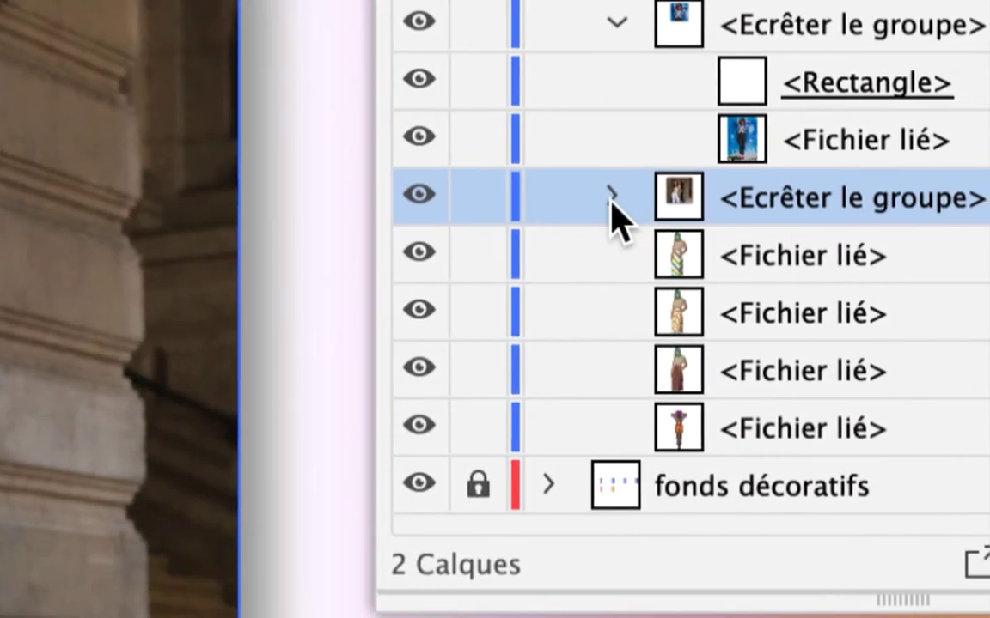
{"action": "left_click", "coordinate": [26, 193]}
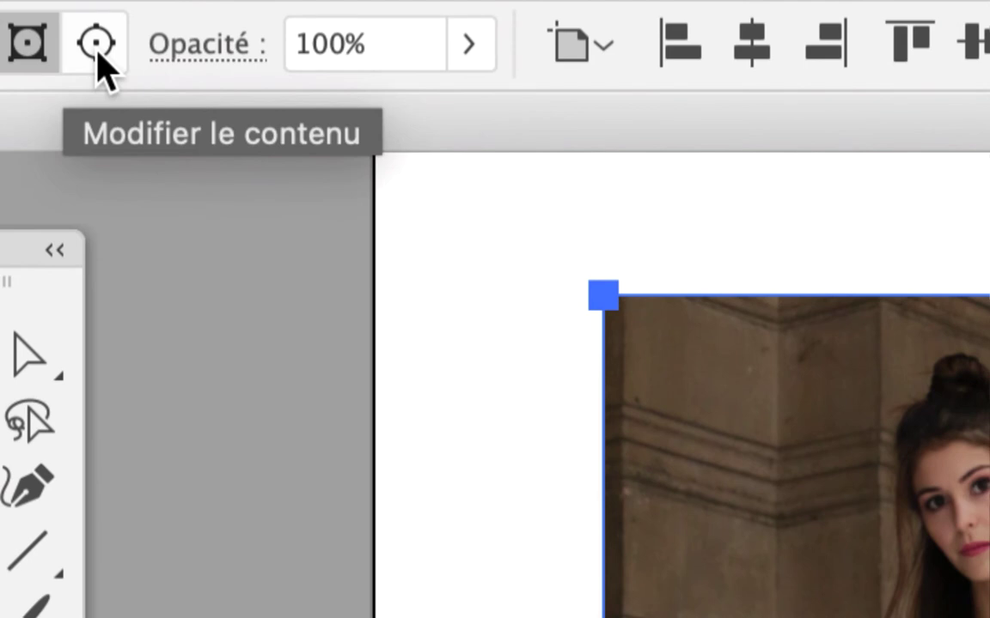
{"action": "left_click", "coordinate": [96, 45]}
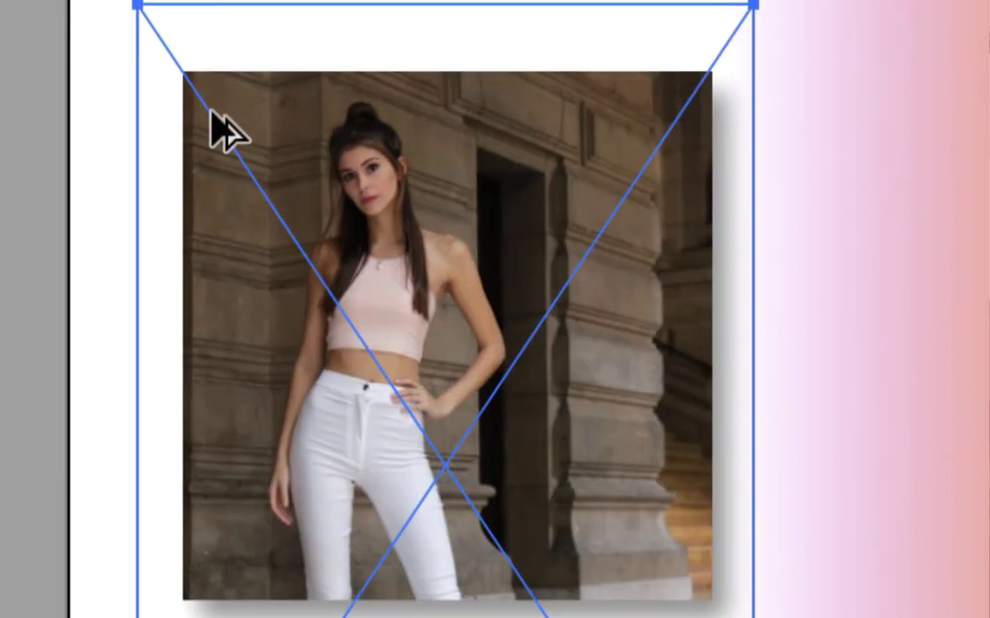
Switch the white-trousers photo's clipping group to editing its mask, and return it to editing its content
{"action": "scroll", "coordinate": [213, 129], "scroll_direction": "down", "scroll_amount": 2}
{"action": "scroll", "coordinate": [198, 150], "scroll_direction": "down", "scroll_amount": 2}
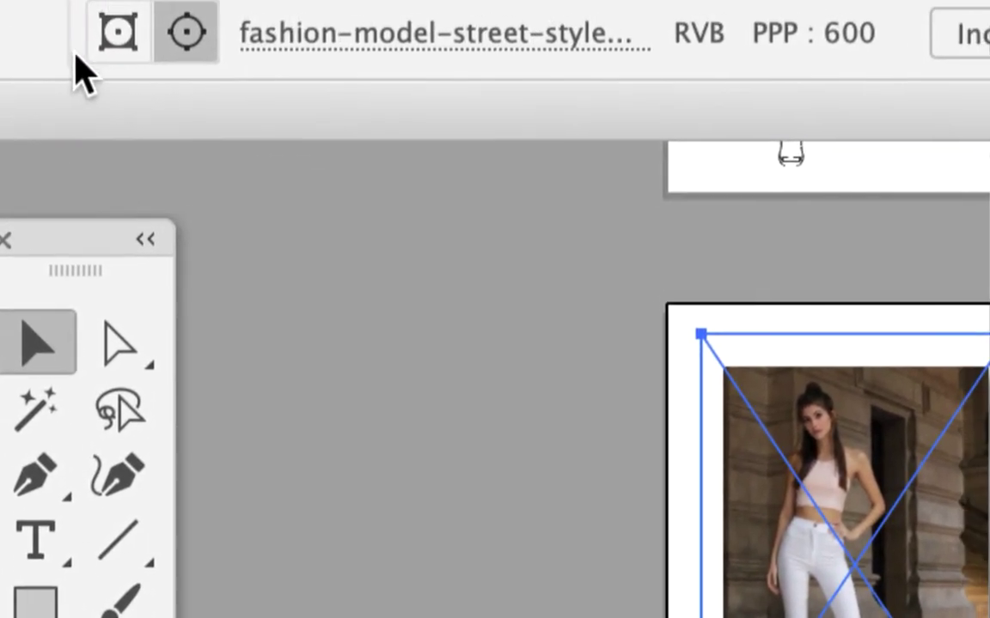
{"action": "left_click", "coordinate": [118, 34]}
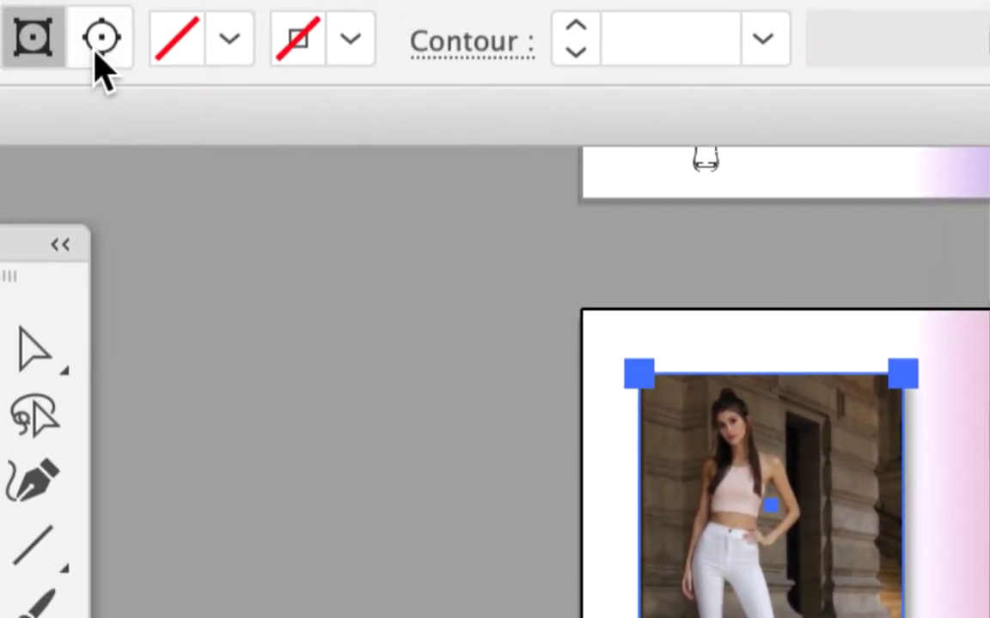
{"action": "left_click", "coordinate": [102, 38]}
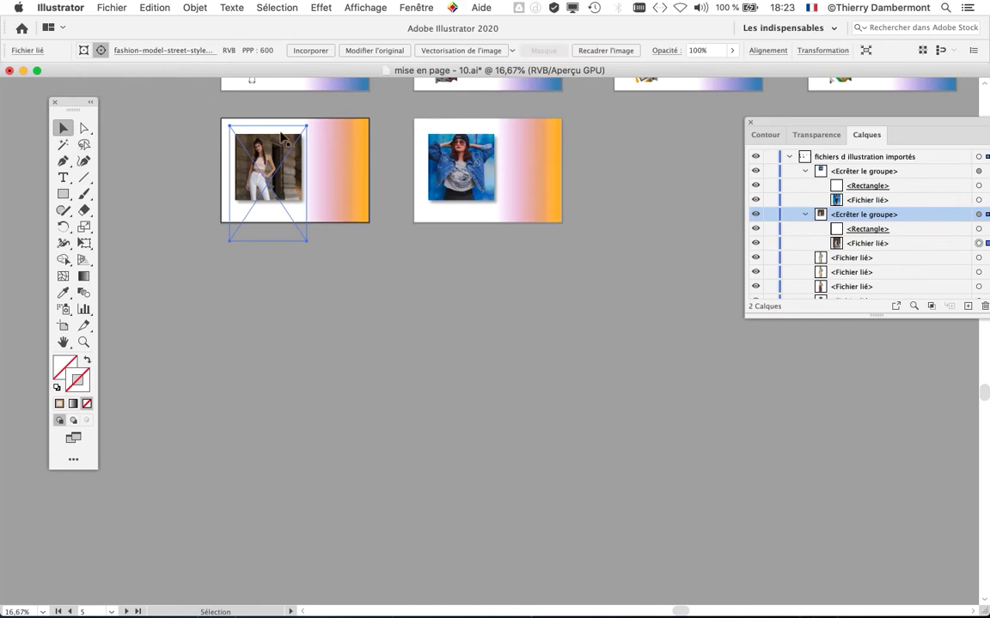
Reposition the linked white-trousers image inside its clipping rectangle, shifting it up and to the left so the trousers show further down
{"action": "scroll", "coordinate": [282, 134], "scroll_direction": "up", "scroll_amount": 2}
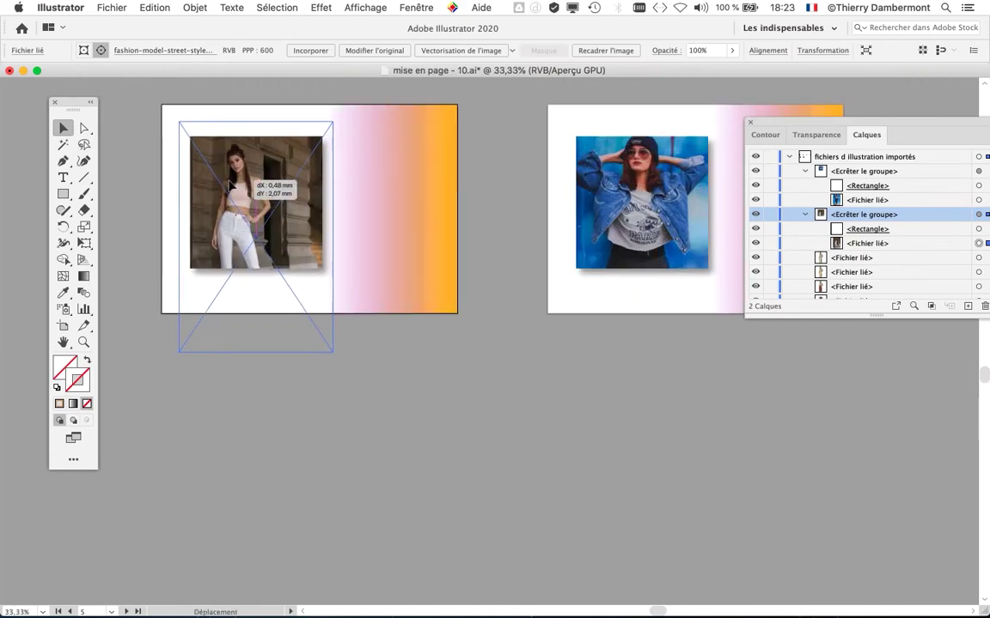
{"action": "scroll", "coordinate": [228, 184], "scroll_direction": "up", "scroll_amount": 1}
{"action": "scroll", "coordinate": [227, 186], "scroll_direction": "up", "scroll_amount": 1}
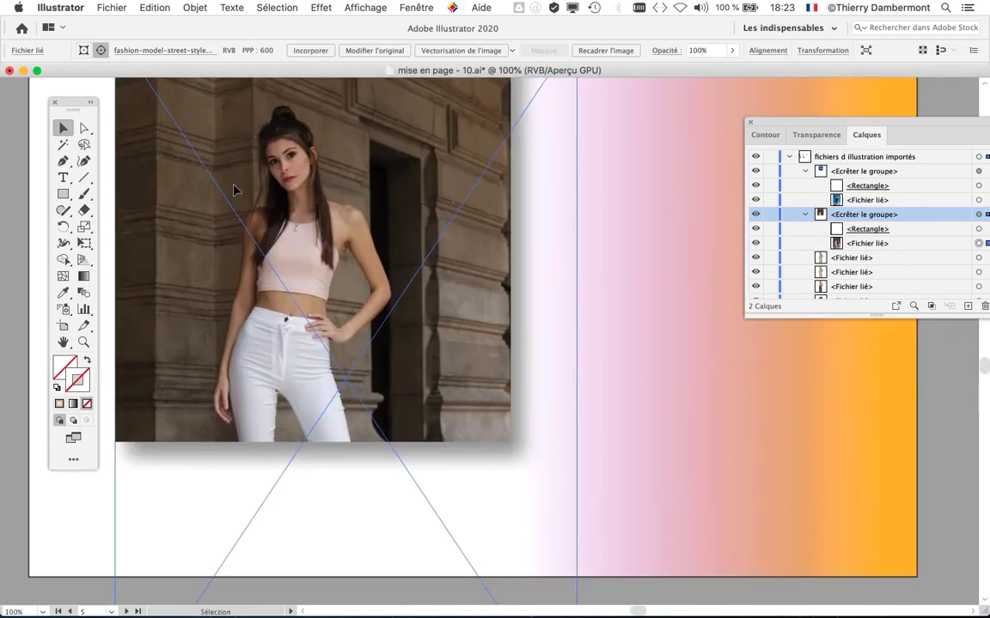
{"action": "scroll", "coordinate": [234, 189], "scroll_direction": "left", "scroll_amount": 3}
{"action": "scroll", "coordinate": [235, 189], "scroll_direction": "up", "scroll_amount": 1}
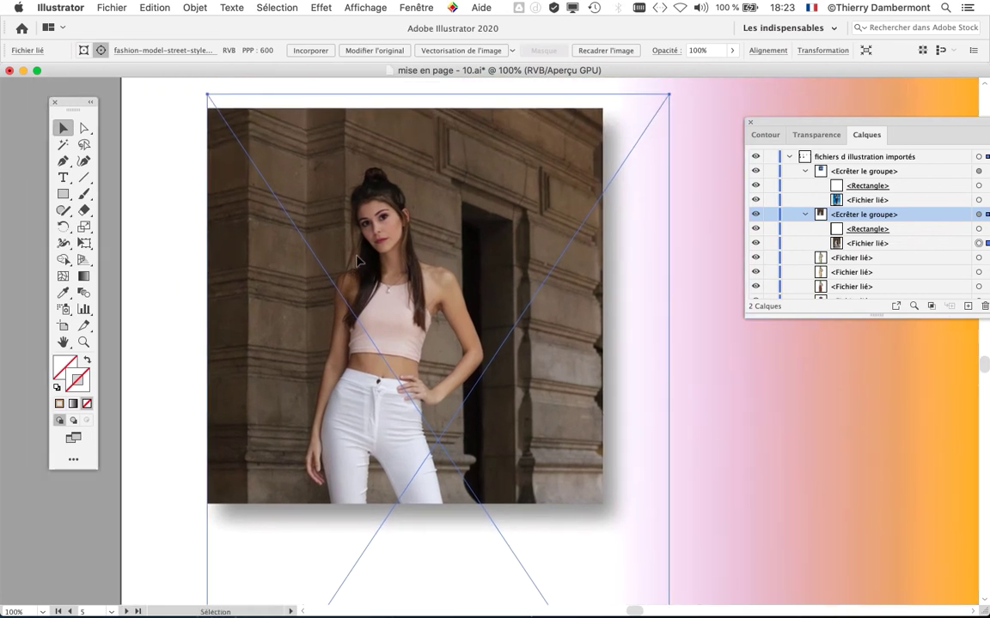
{"action": "left_click_drag", "start_coordinate": [359, 262], "coordinate": [322, 225]}
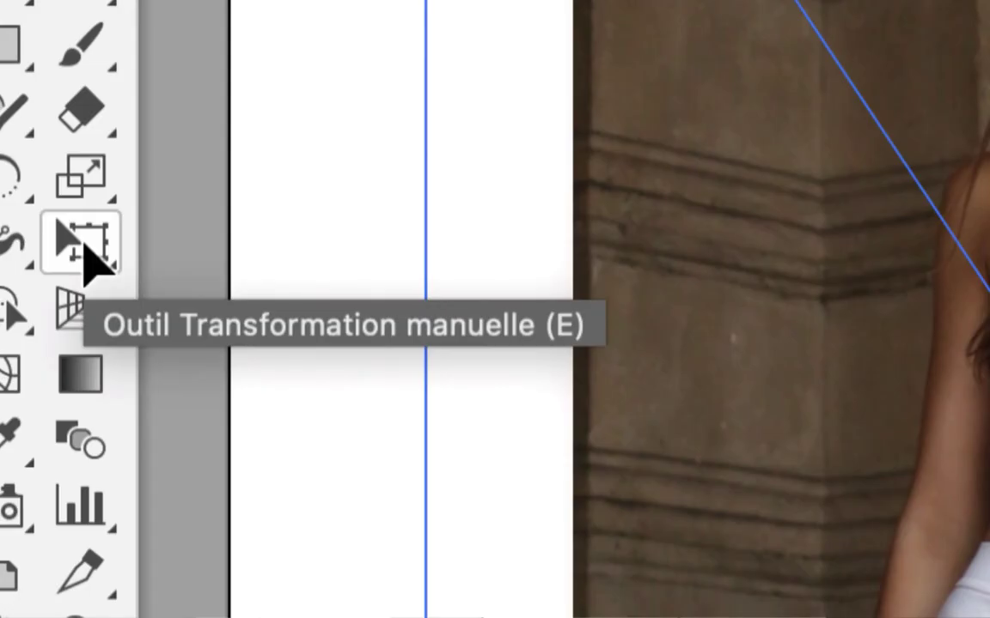
Enlarge the linked white-trousers image proportionally with Free Transform and reposition it until the figure from head to thighs fills the square frame
{"action": "left_click", "coordinate": [85, 247]}
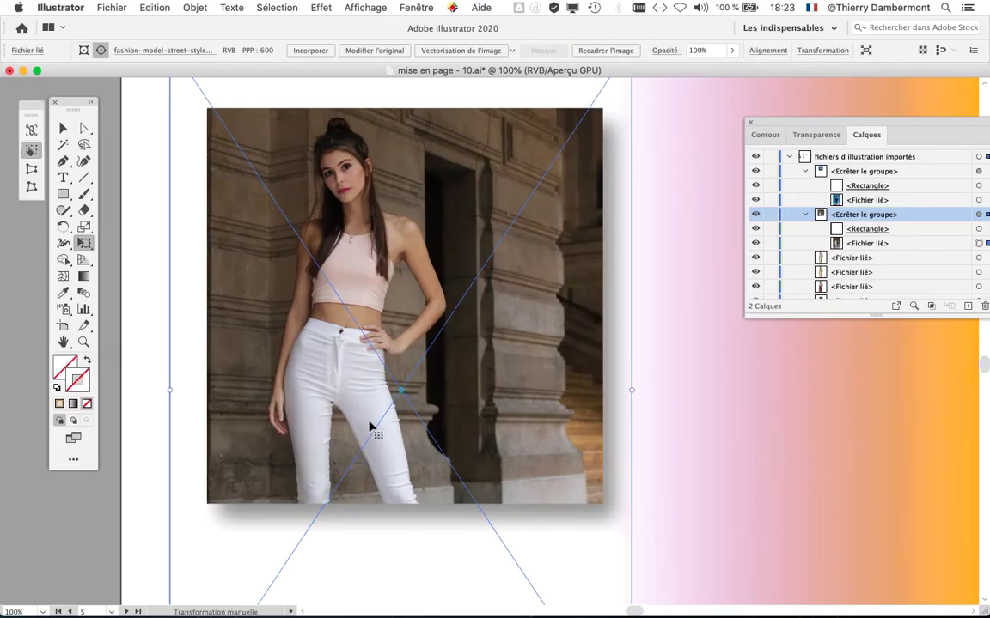
{"action": "scroll", "coordinate": [369, 425], "scroll_direction": "down", "scroll_amount": 2}
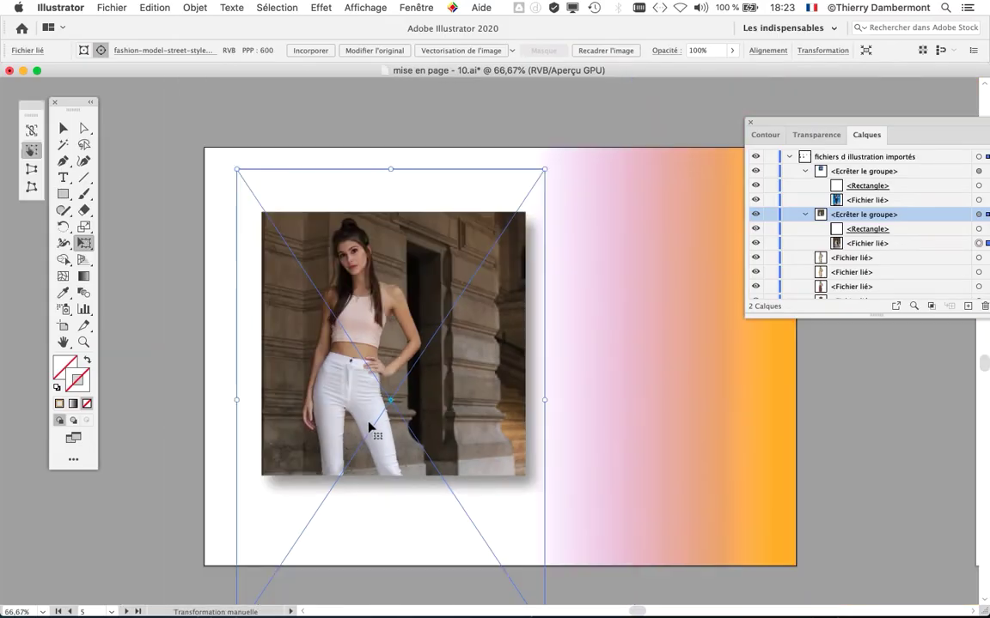
{"action": "left_click_drag", "start_coordinate": [499, 234], "coordinate": [463, 290]}
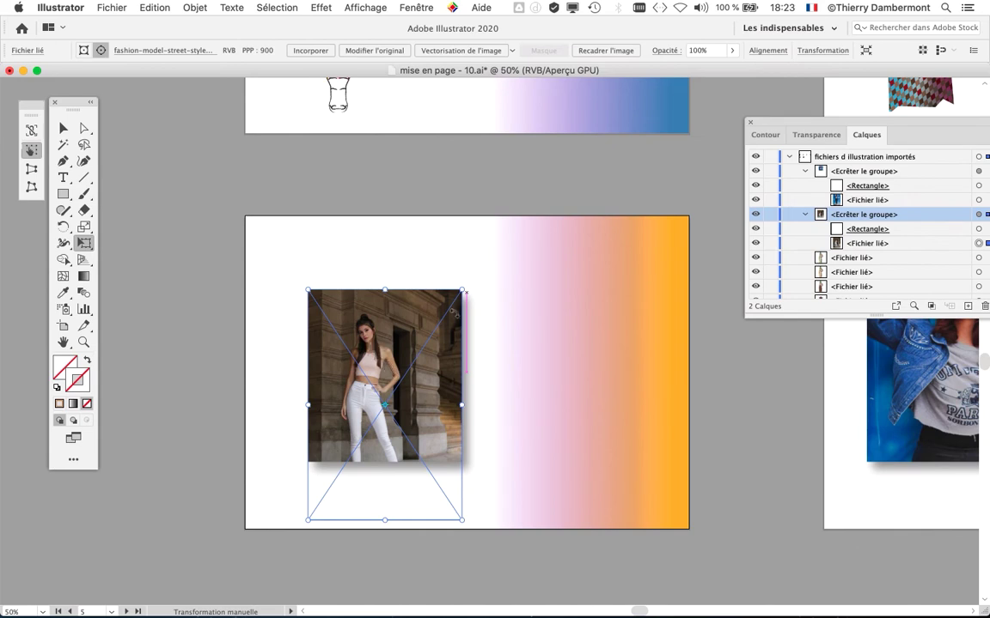
{"action": "left_click_drag", "start_coordinate": [462, 292], "coordinate": [557, 176]}
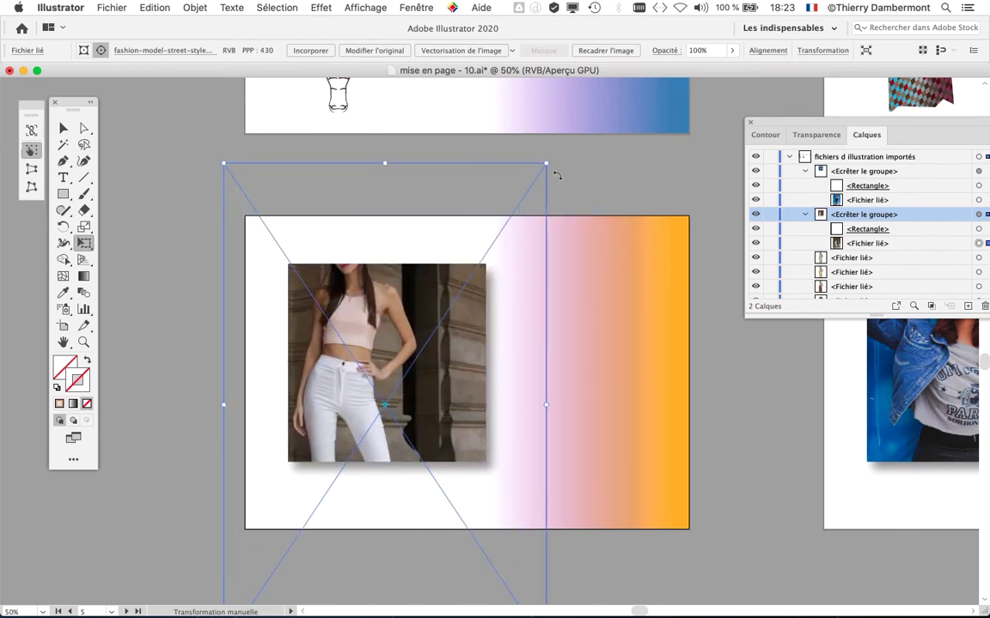
{"action": "scroll", "coordinate": [351, 340], "scroll_direction": "up", "scroll_amount": 1}
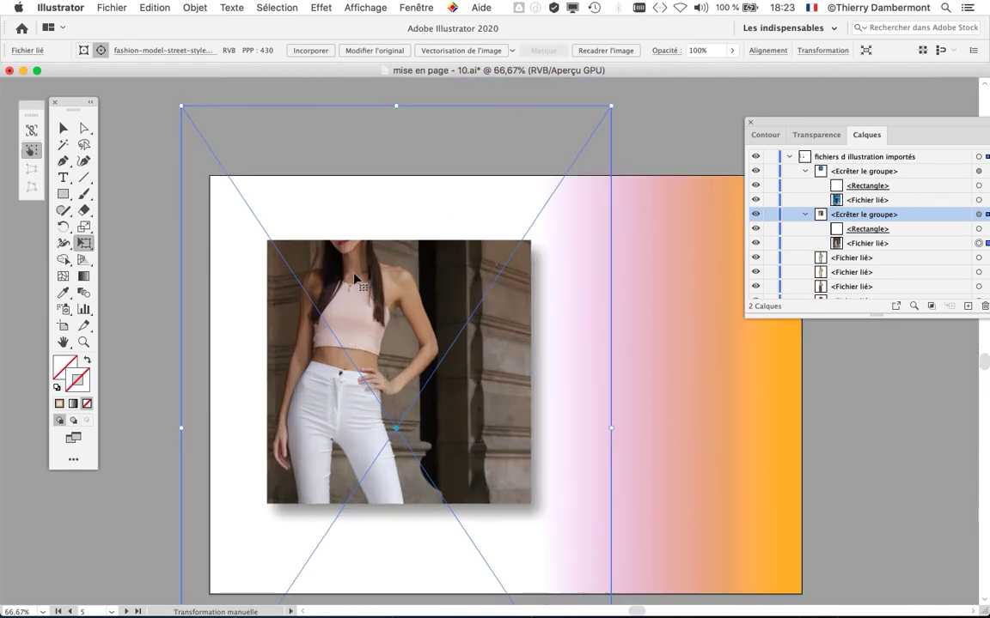
{"action": "left_click_drag", "start_coordinate": [354, 277], "coordinate": [385, 352]}
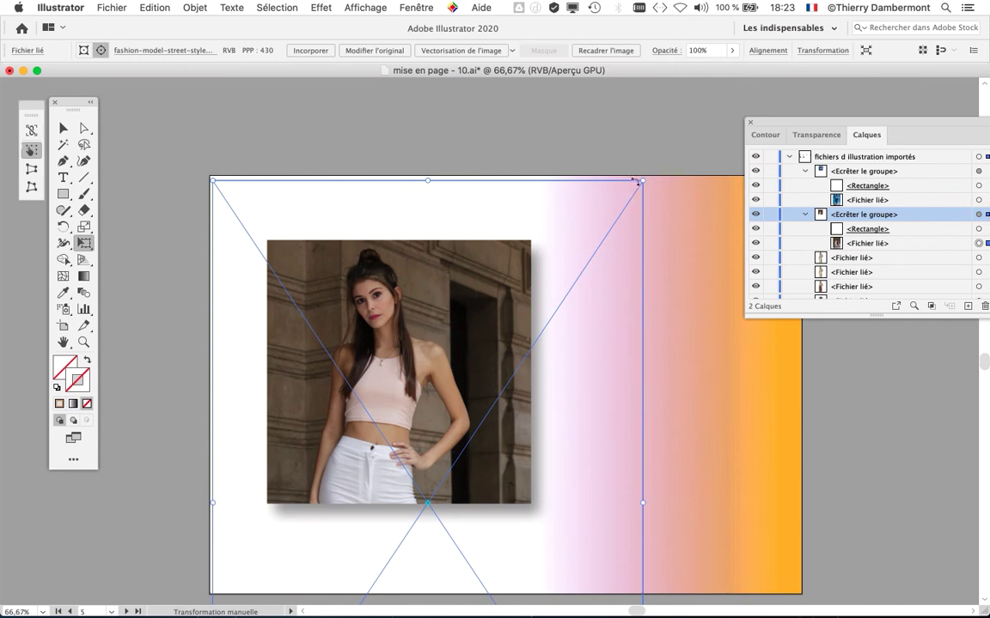
{"action": "left_click_drag", "start_coordinate": [640, 180], "coordinate": [612, 226]}
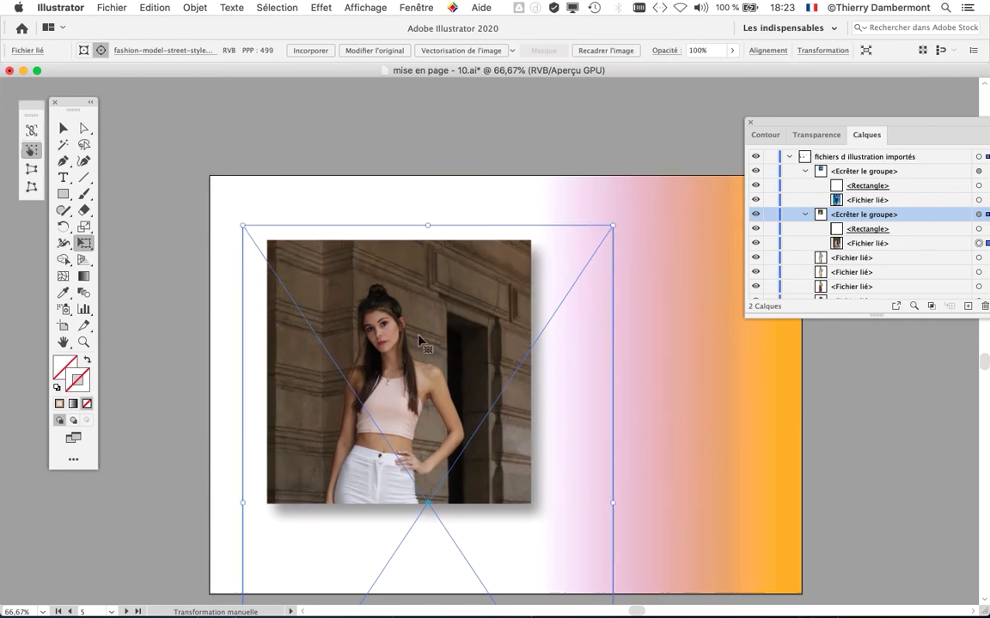
{"action": "left_click_drag", "start_coordinate": [420, 341], "coordinate": [455, 329]}
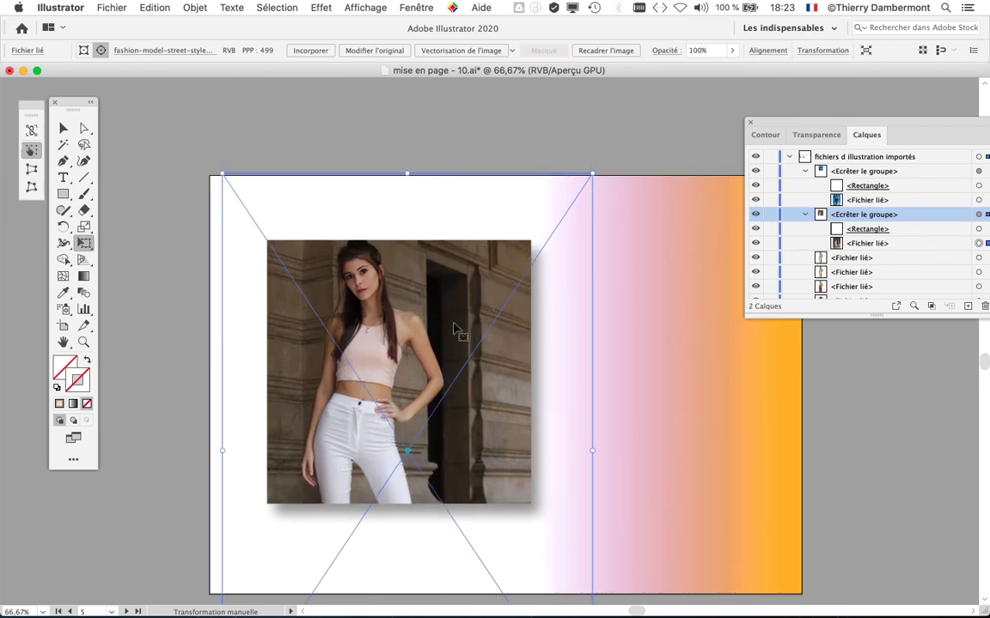
Leave Free Transform, deselect the white-trousers image, and close the Calques panel
{"action": "left_click", "coordinate": [63, 126]}
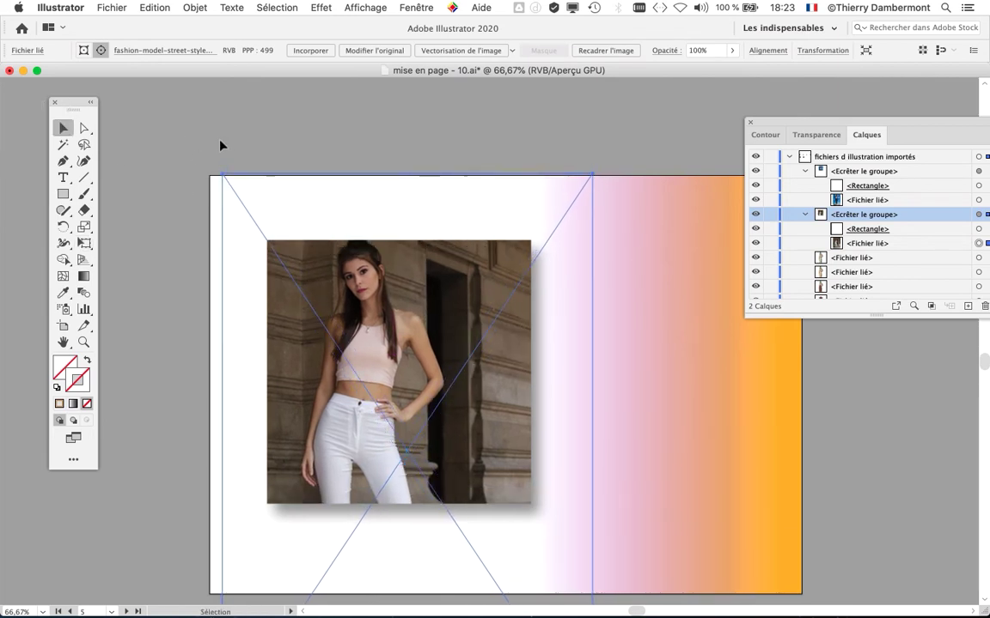
{"action": "left_click", "coordinate": [221, 146]}
{"action": "scroll", "coordinate": [507, 298], "scroll_direction": "down", "scroll_amount": 2}
{"action": "left_click_drag", "start_coordinate": [646, 373], "coordinate": [426, 364]}
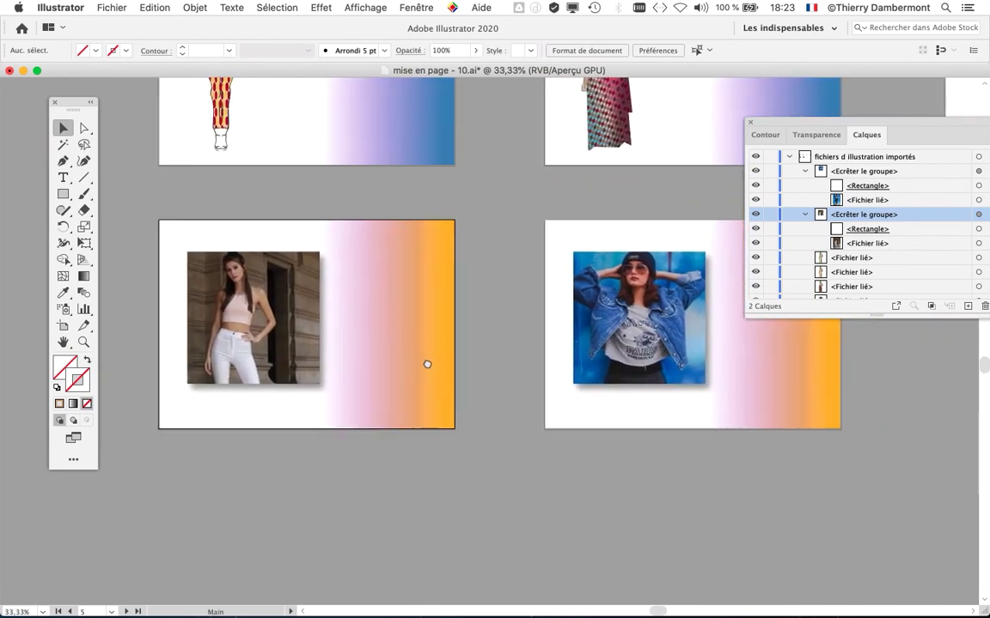
{"action": "left_click", "coordinate": [750, 122]}
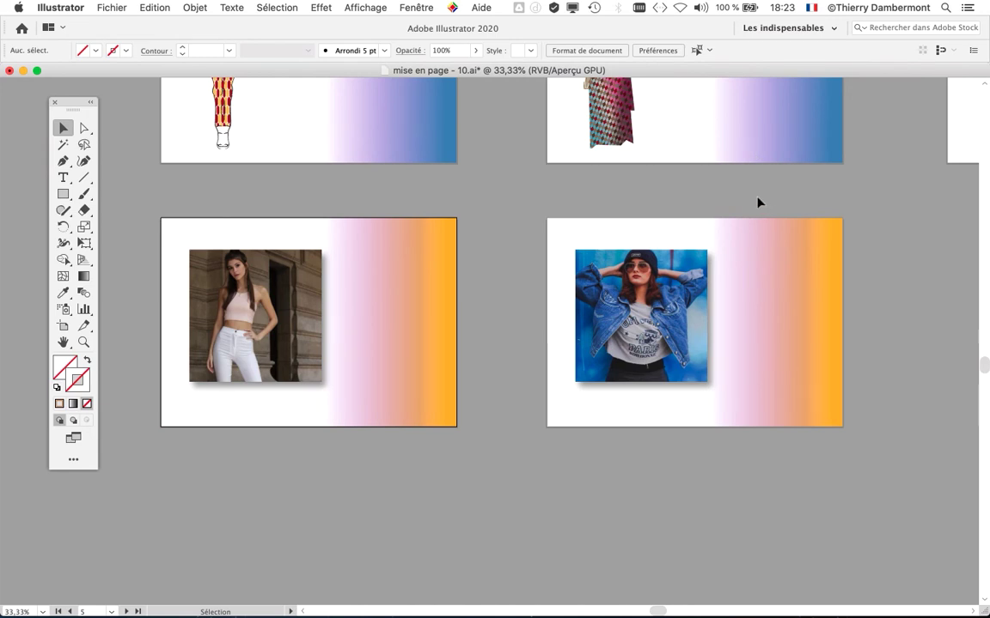
Select the denim-jacket photo's clipping group on the second orange-gradient artboard and release its clipping mask
{"action": "left_click", "coordinate": [584, 268]}
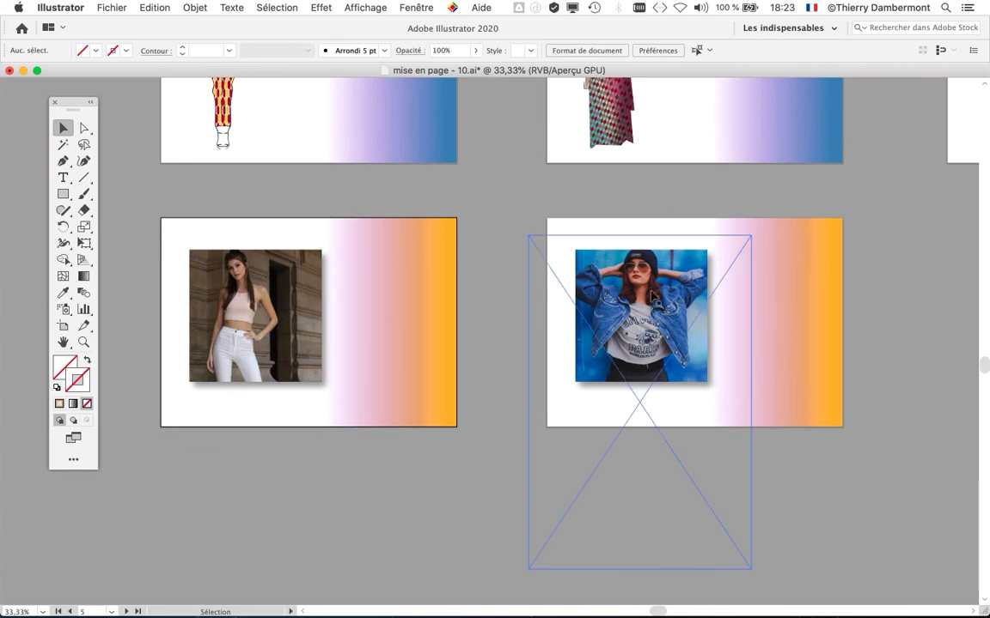
{"action": "double_click", "coordinate": [654, 311]}
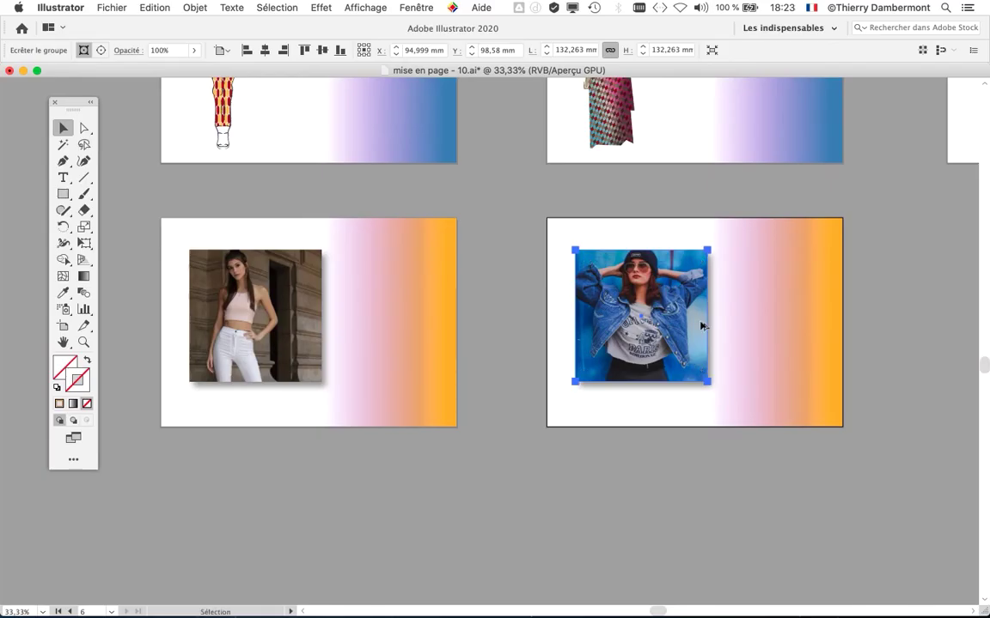
{"action": "key", "text": "super+plus"}
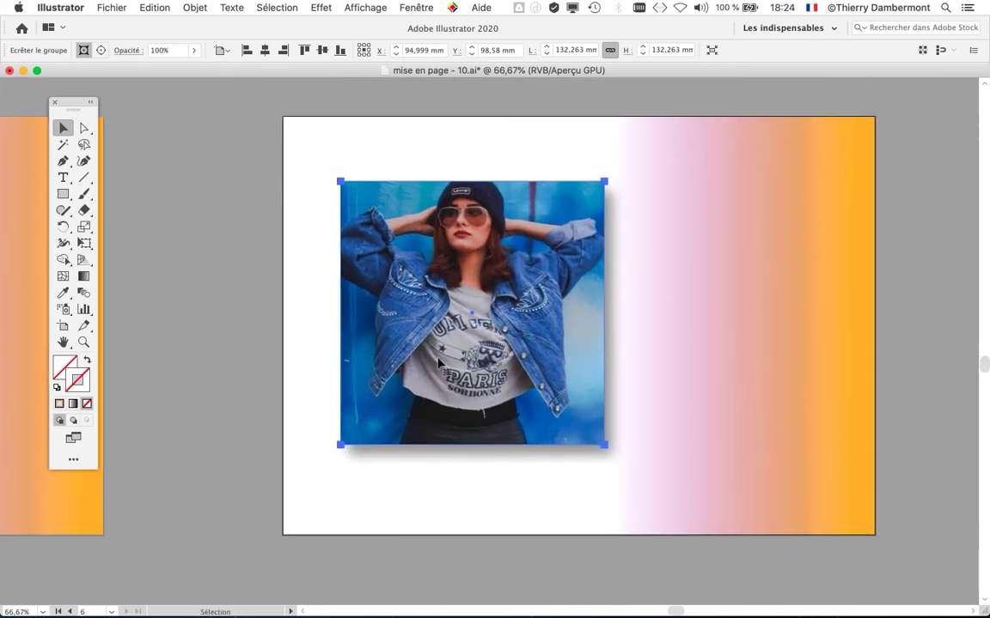
{"action": "left_click", "coordinate": [188, 7]}
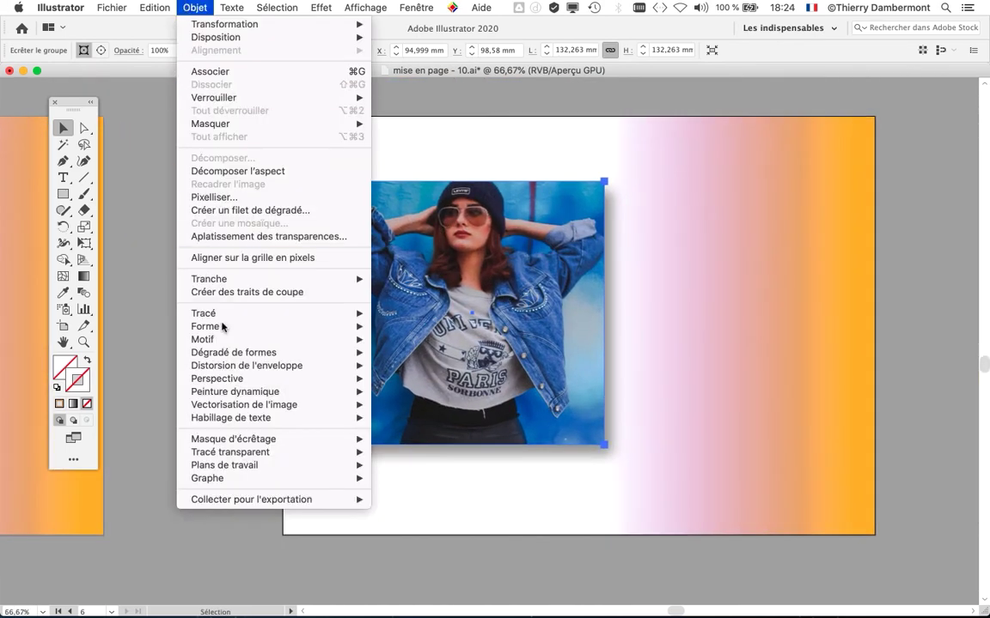
{"action": "mouse_move", "coordinate": [224, 443]}
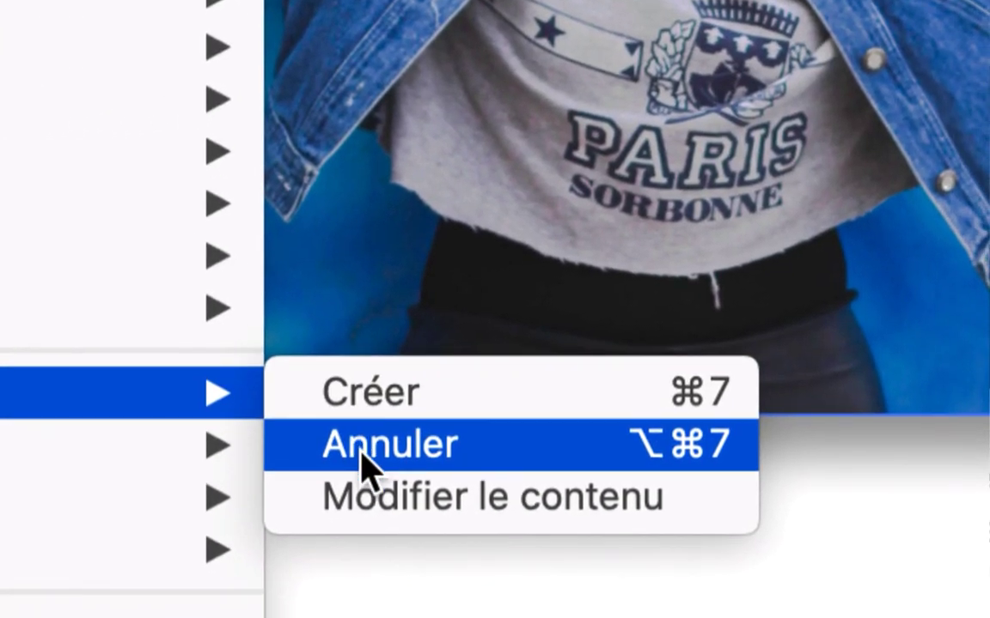
{"action": "left_click", "coordinate": [361, 447]}
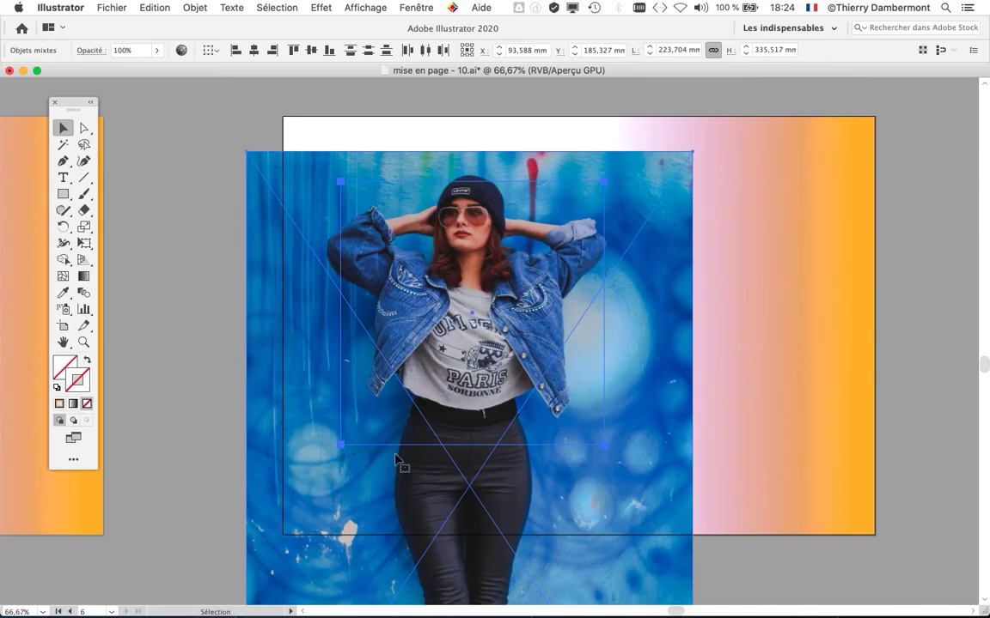
Deselect the released objects, select only the linked denim-jacket image, and move it down off the rectangle's framing
{"action": "left_click", "coordinate": [893, 358]}
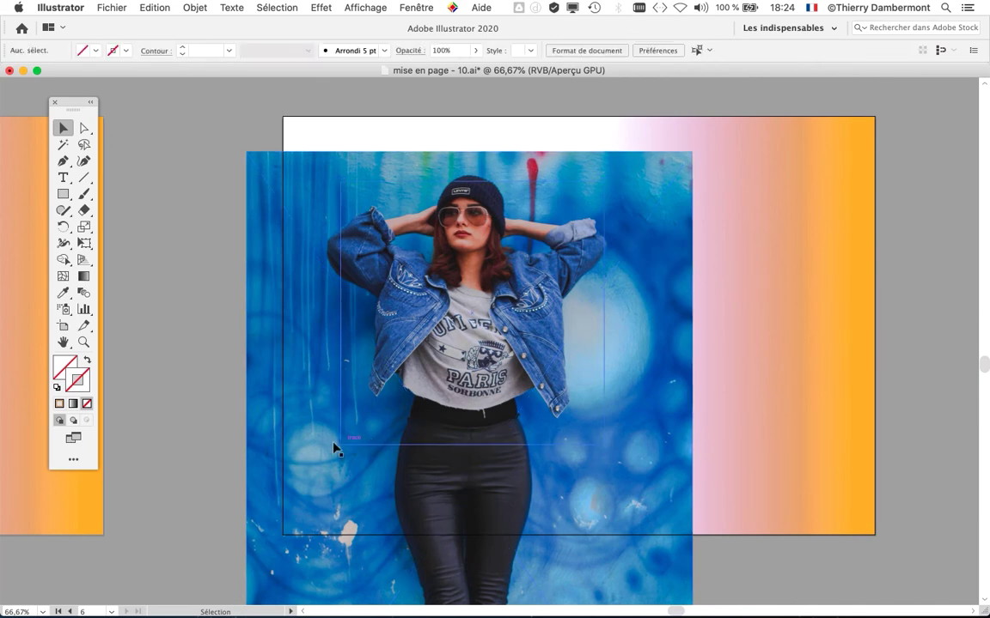
{"action": "left_click", "coordinate": [292, 451]}
{"action": "left_click_drag", "start_coordinate": [288, 460], "coordinate": [285, 496]}
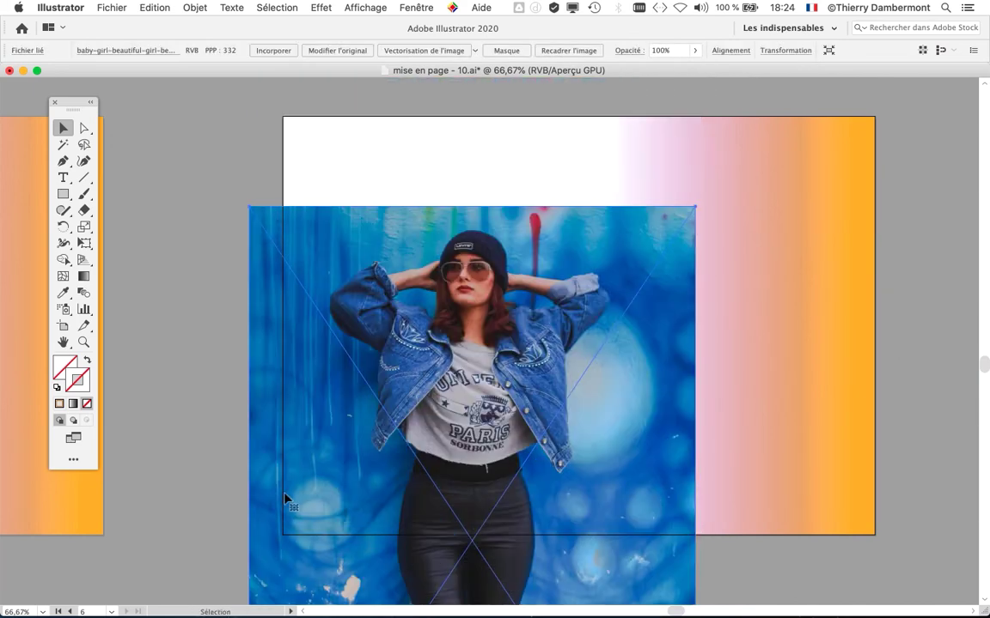
Switch to outline view, move the linked denim-jacket image up and slightly left by its edge, and return to preview
{"action": "key", "text": "super+y"}
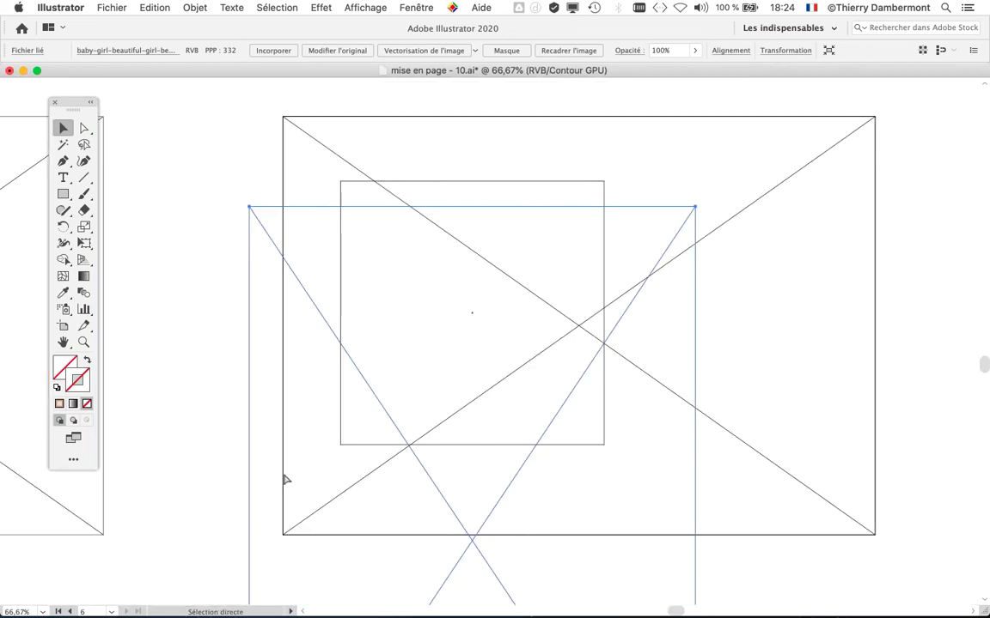
{"action": "left_click", "coordinate": [262, 440]}
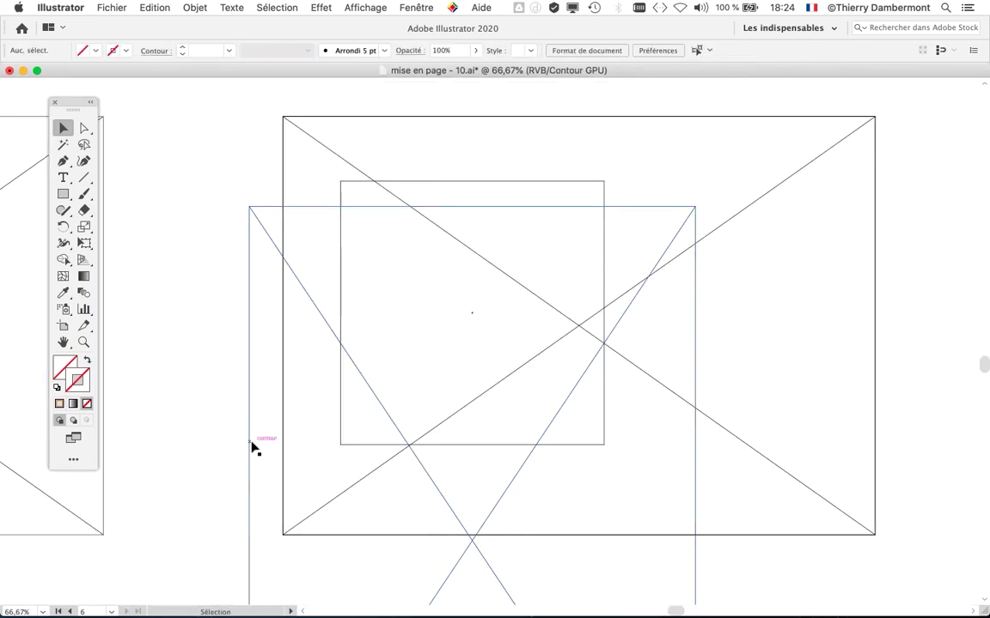
{"action": "left_click_drag", "start_coordinate": [252, 445], "coordinate": [236, 380]}
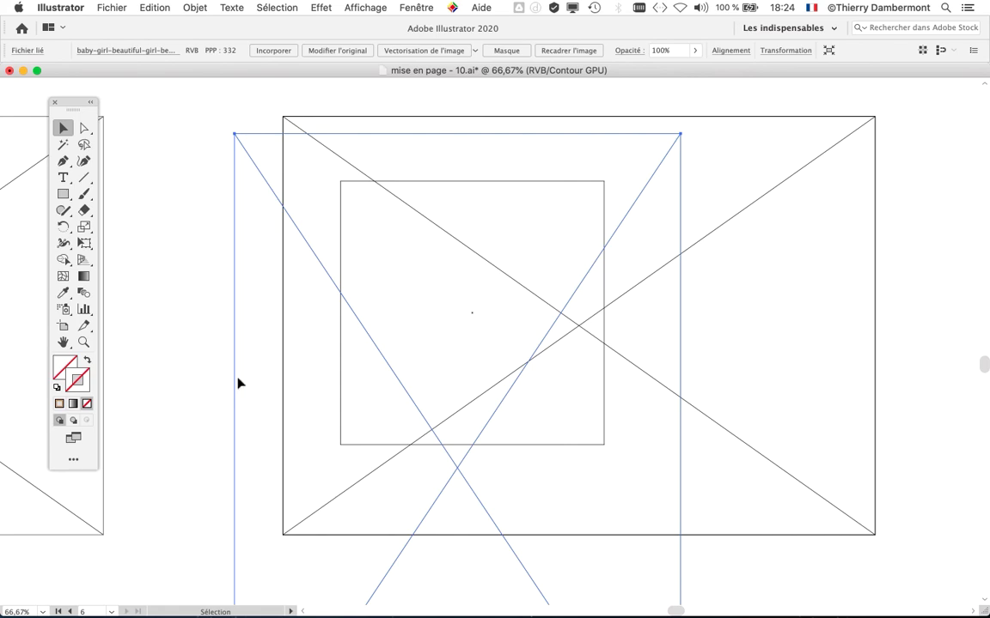
{"action": "key", "text": "super+y"}
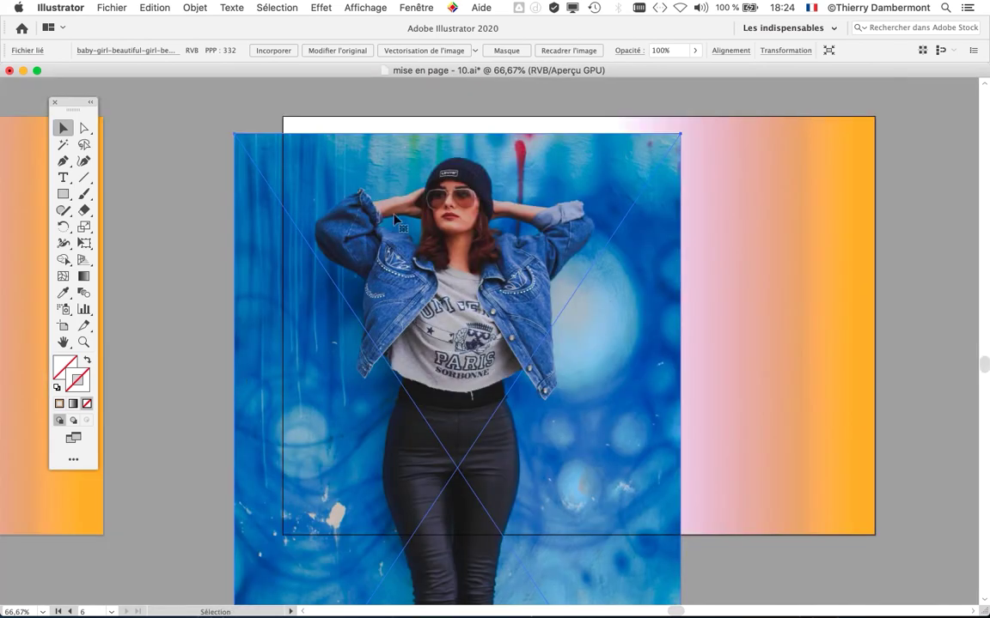
Show the Calques panel beside the denim-jacket photo and target both the unmasked rectangle and the linked image below it in the layer list
{"action": "left_click", "coordinate": [415, 7]}
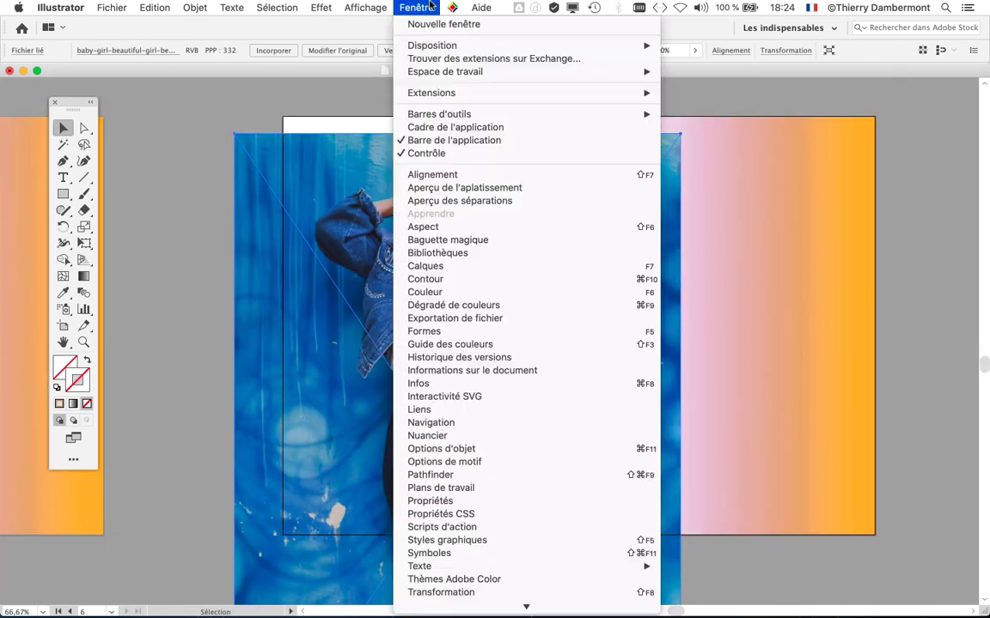
{"action": "left_click", "coordinate": [434, 265]}
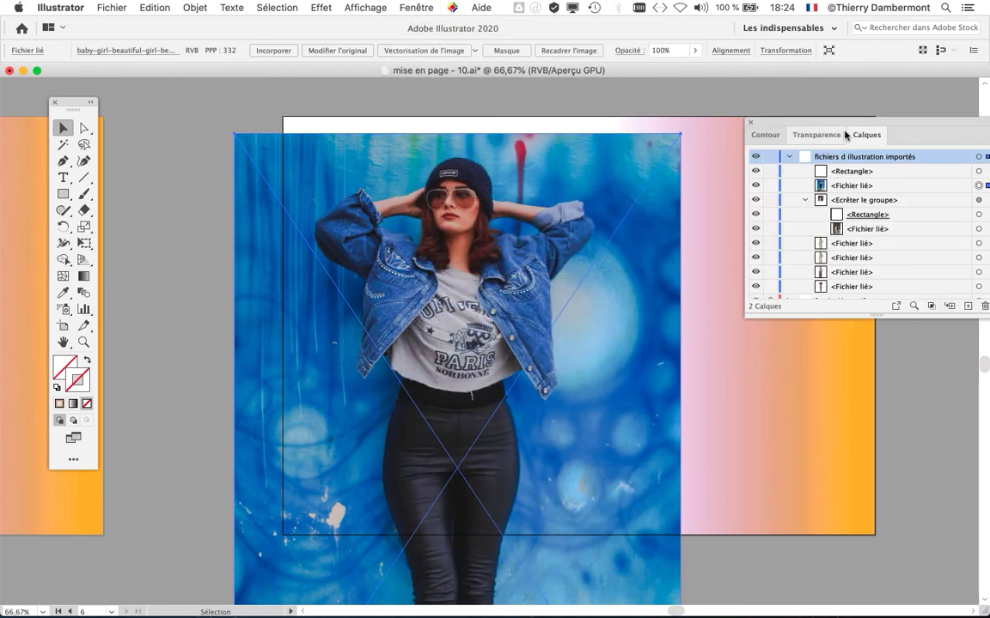
{"action": "left_click_drag", "start_coordinate": [822, 124], "coordinate": [584, 120]}
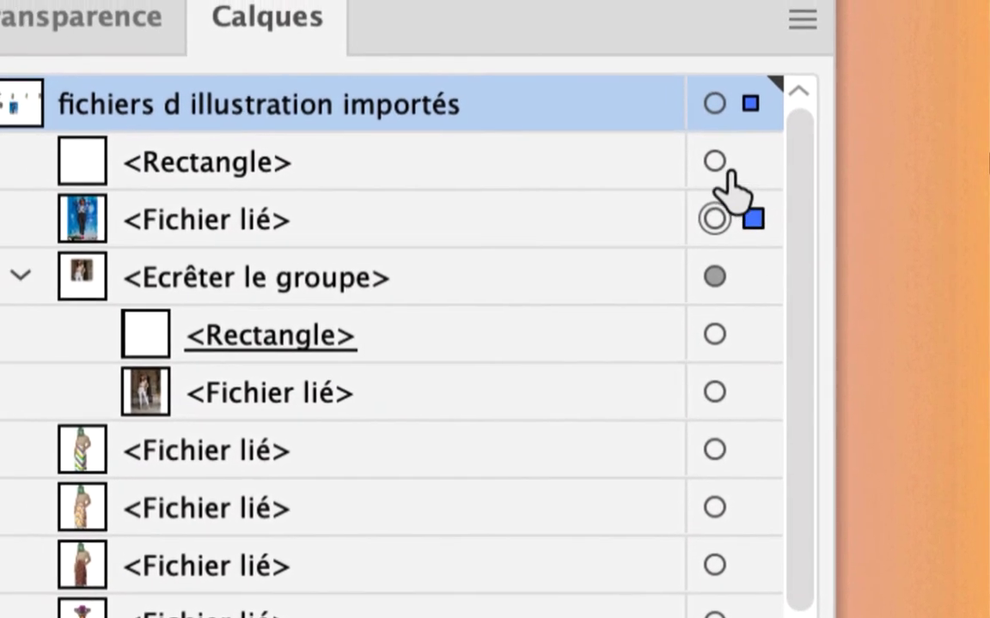
{"action": "left_click", "coordinate": [720, 165]}
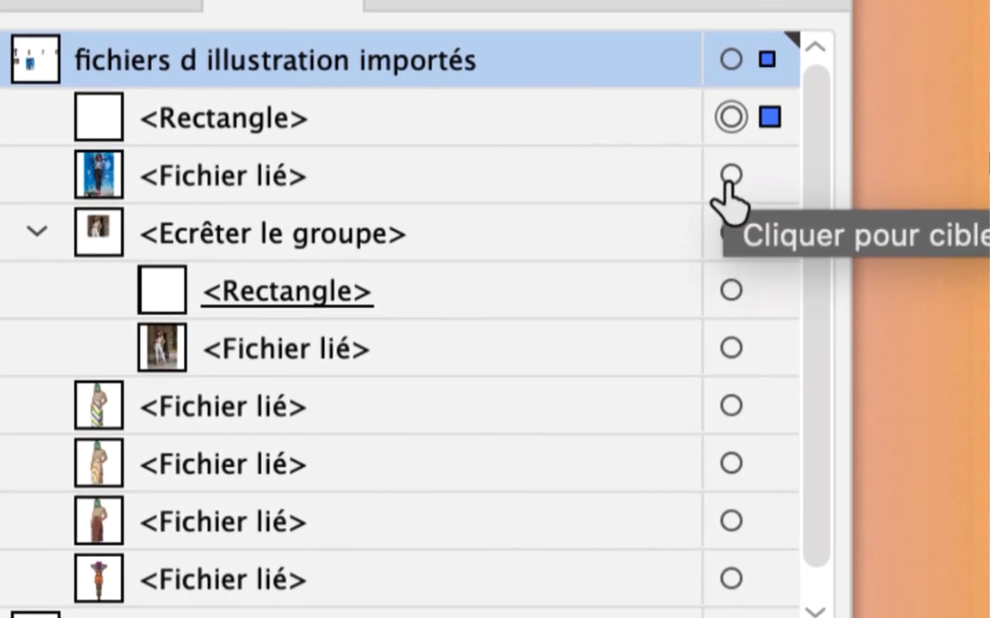
{"action": "left_click", "coordinate": [728, 177], "text": "shift"}
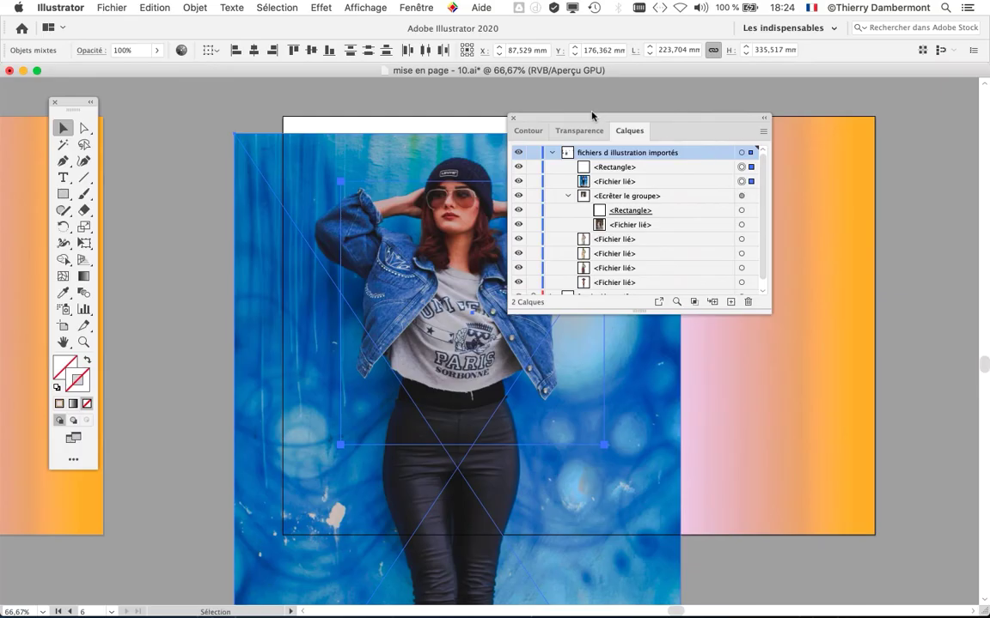
Deselect everything, reselect the unmasked rectangle together with the linked denim-jacket image using outline view, and return to preview
{"action": "left_click_drag", "start_coordinate": [591, 115], "coordinate": [881, 129]}
{"action": "left_click", "coordinate": [622, 108]}
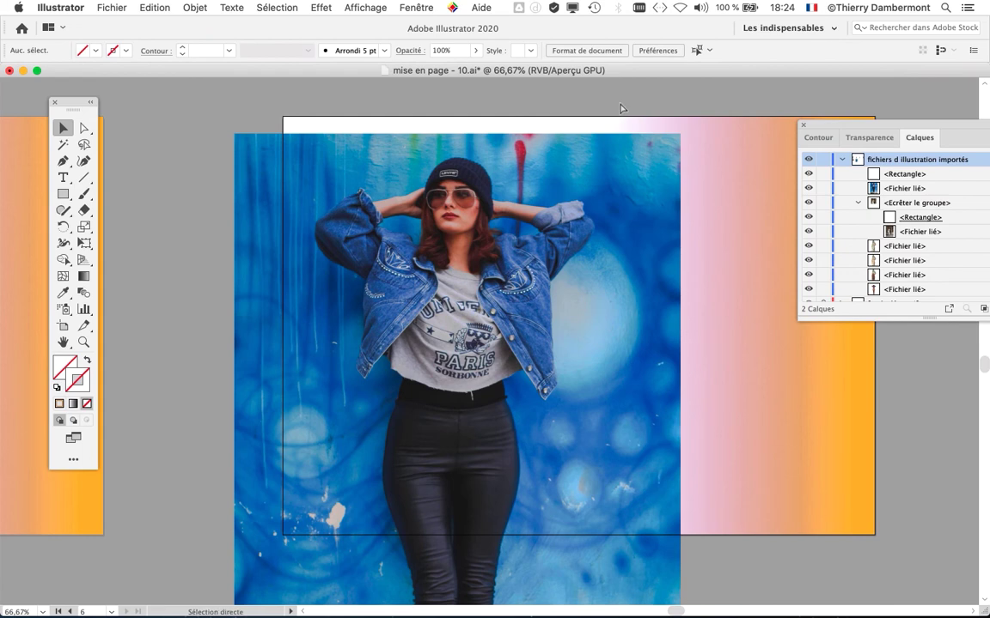
{"action": "key", "text": "super+y"}
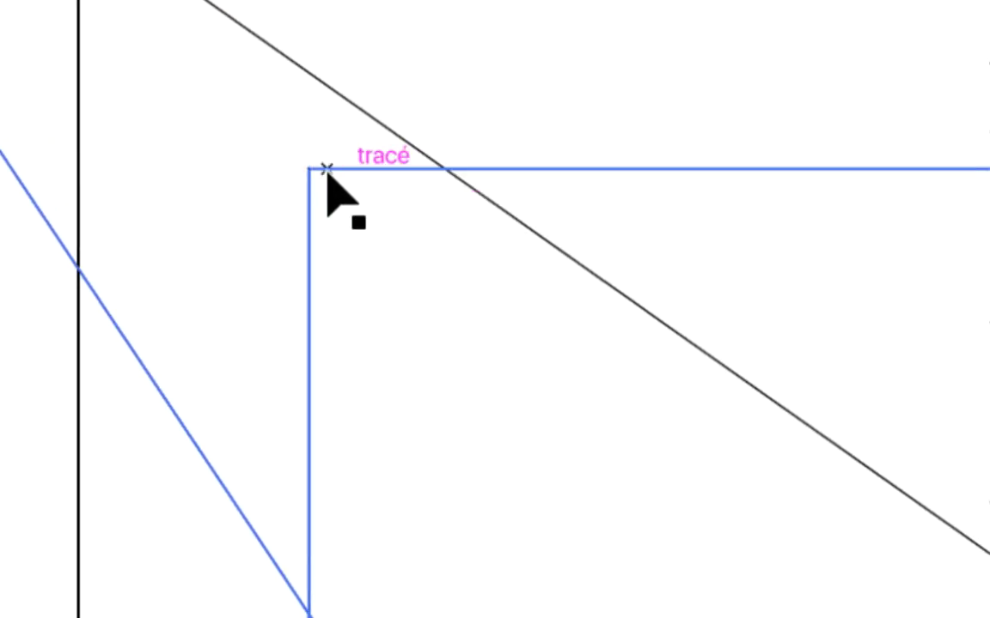
{"action": "left_click", "coordinate": [327, 170]}
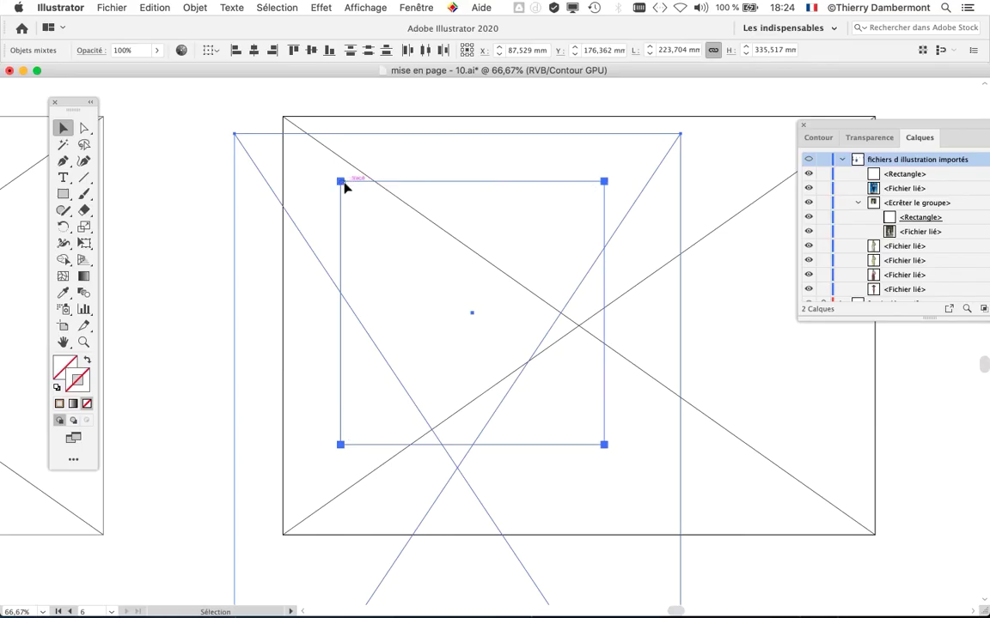
{"action": "key", "text": "super+y"}
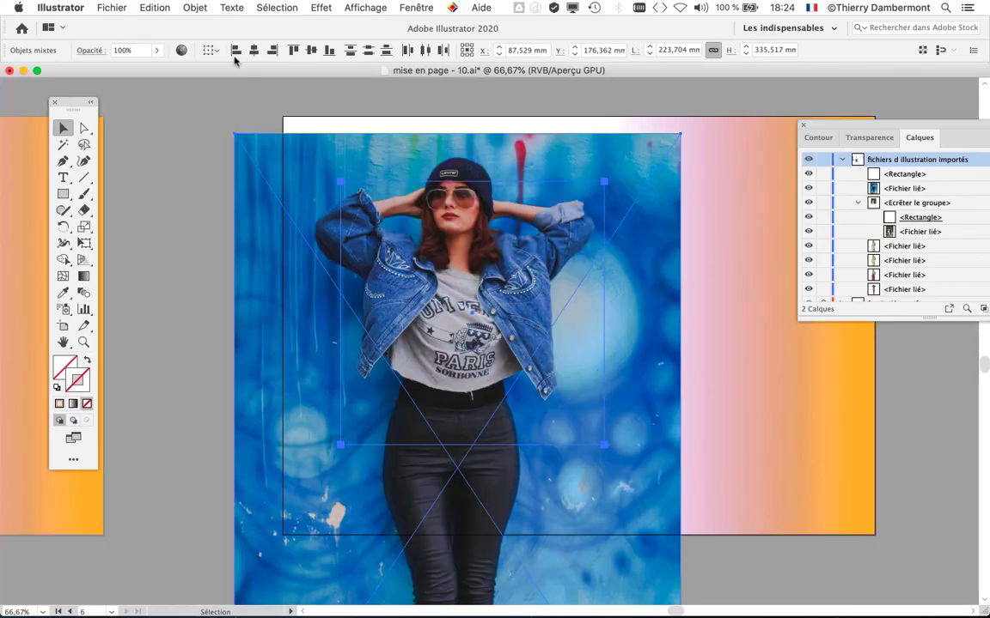
Create a clipping mask from the selected rectangle and the linked denim-jacket image
{"action": "left_click", "coordinate": [204, 7]}
{"action": "mouse_move", "coordinate": [305, 439]}
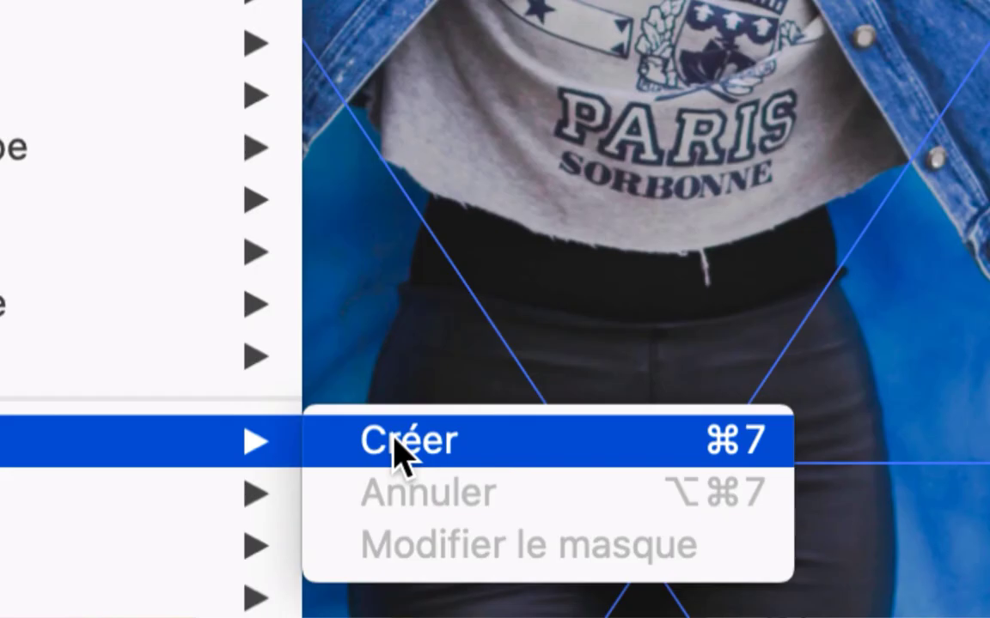
{"action": "left_click", "coordinate": [397, 445]}
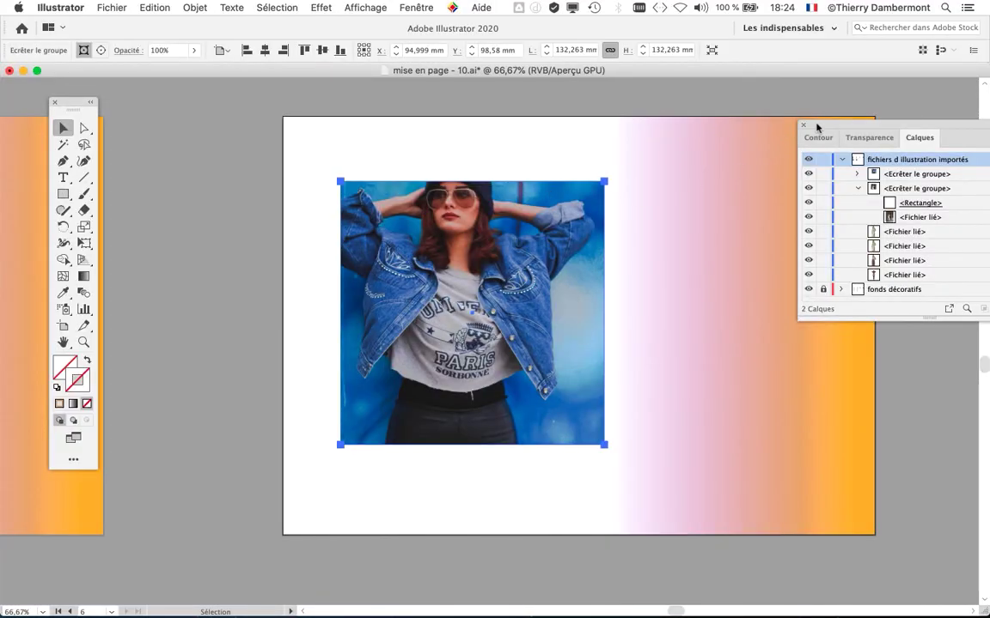
Expand the new clipping group in the Calques panel, target only its linked image, and move it slightly right and down inside the mask
{"action": "left_click_drag", "start_coordinate": [817, 127], "coordinate": [709, 92]}
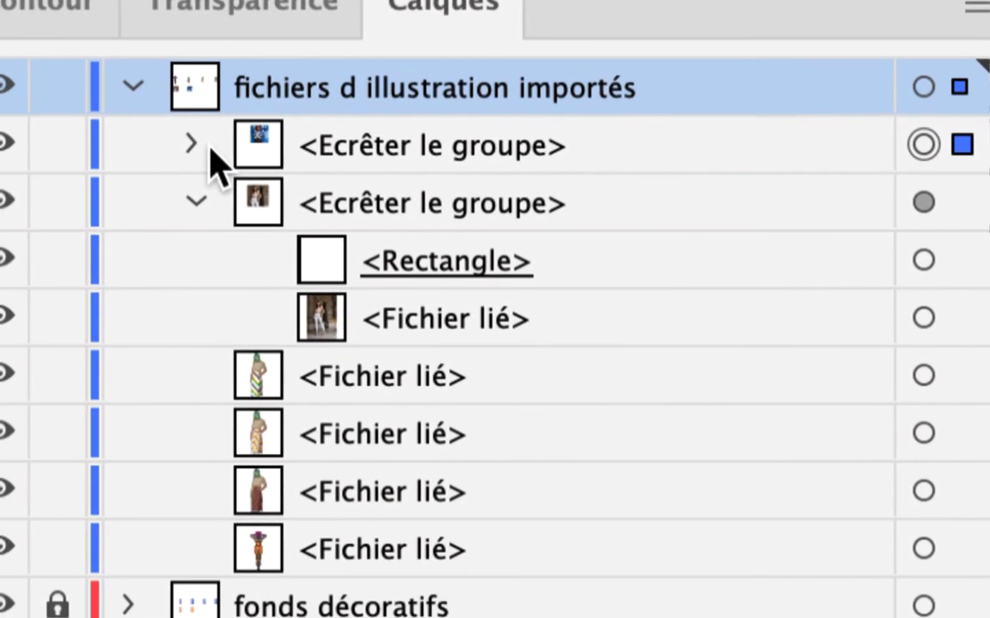
{"action": "left_click", "coordinate": [206, 145]}
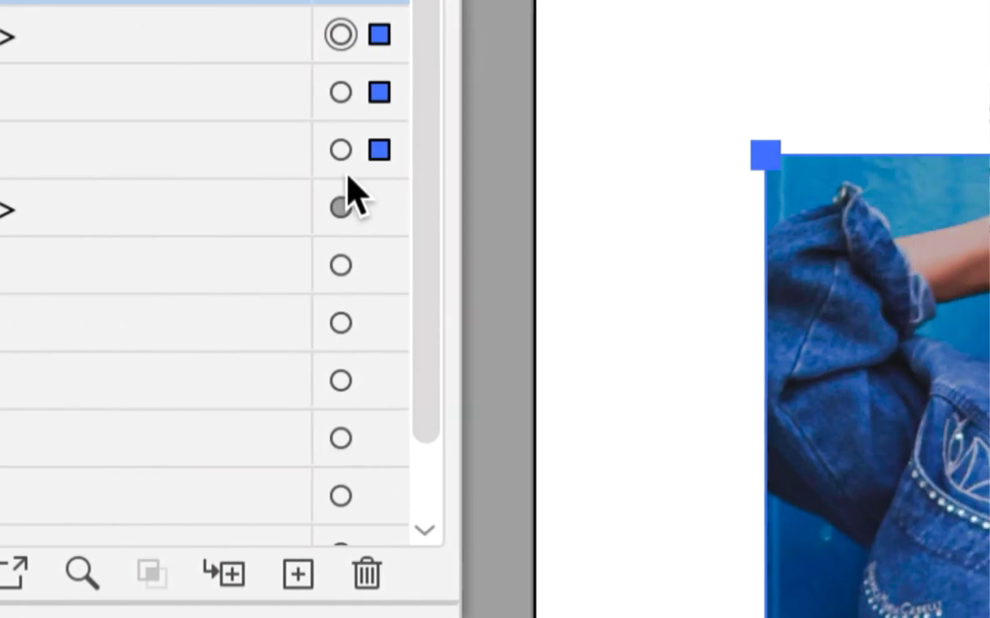
{"action": "left_click", "coordinate": [340, 150]}
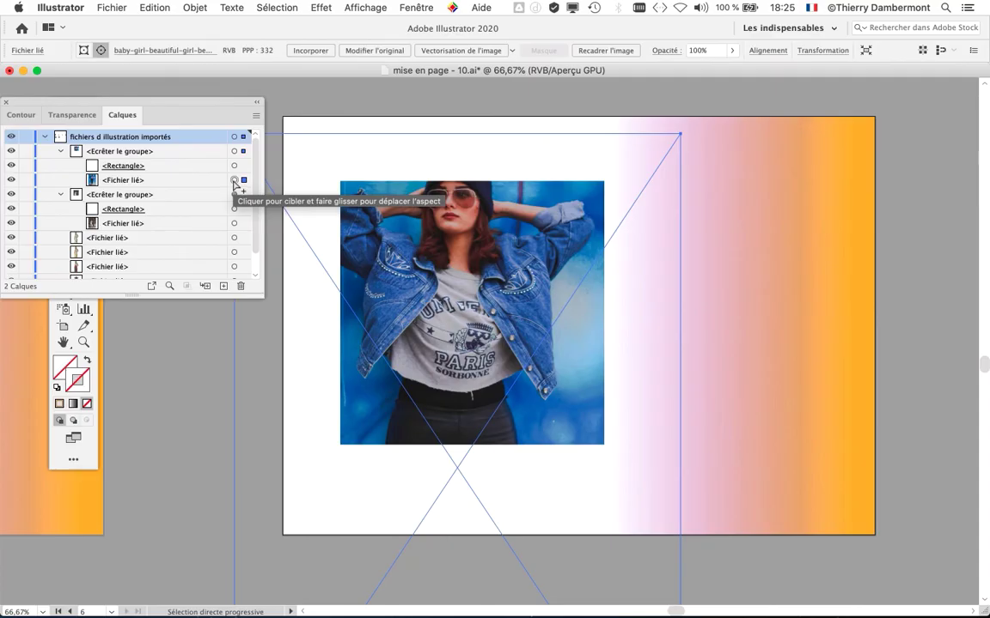
{"action": "left_click_drag", "start_coordinate": [471, 223], "coordinate": [494, 235]}
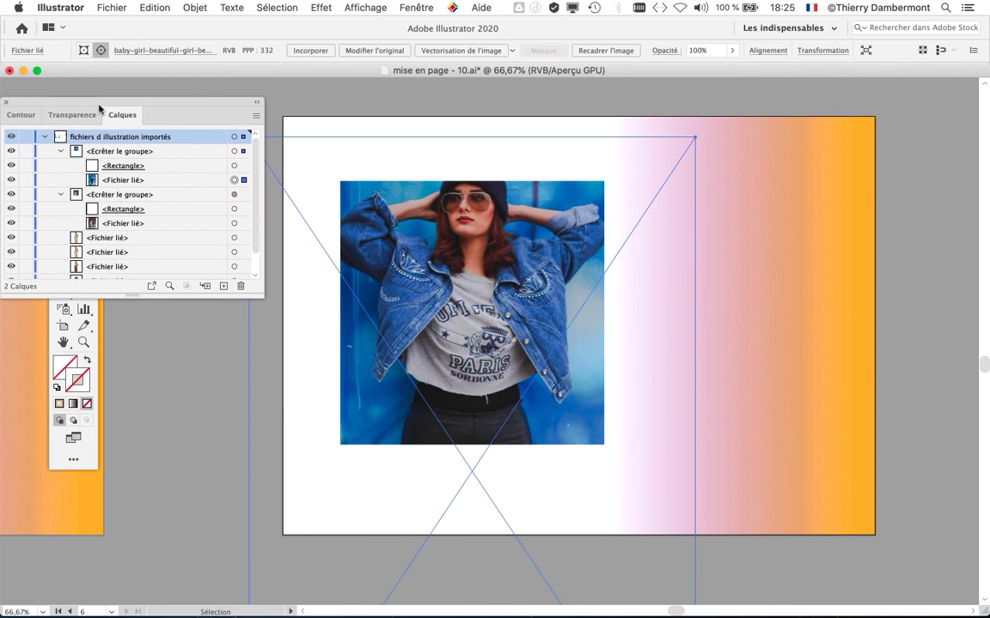
Move the Calques panel aside and alternate between editing the denim-jacket group's clipping mask and its contents, finishing on the mask
{"action": "left_click_drag", "start_coordinate": [67, 103], "coordinate": [823, 153]}
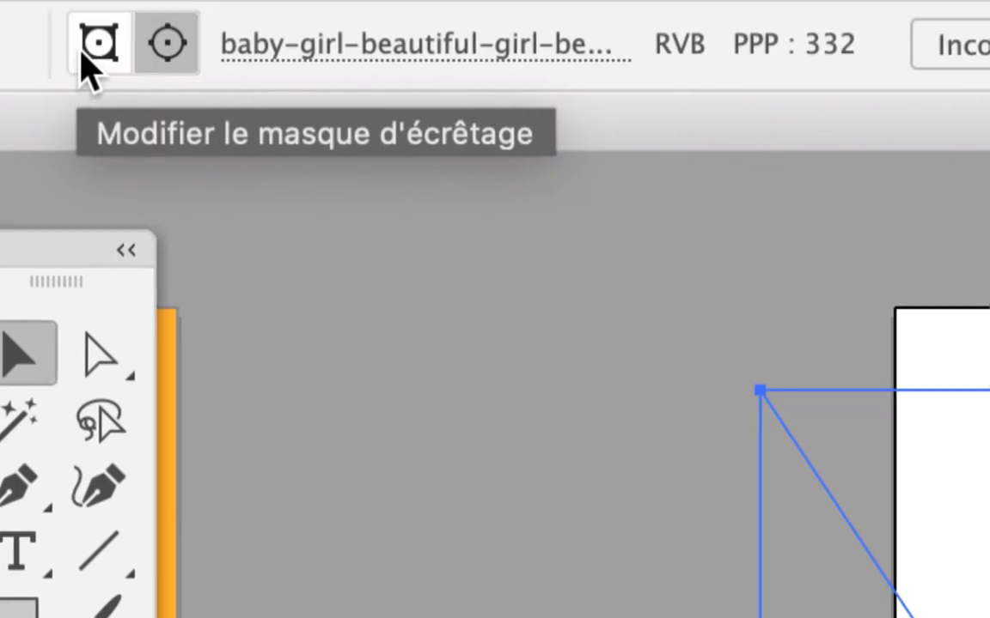
{"action": "left_click", "coordinate": [84, 57]}
{"action": "left_click", "coordinate": [160, 61]}
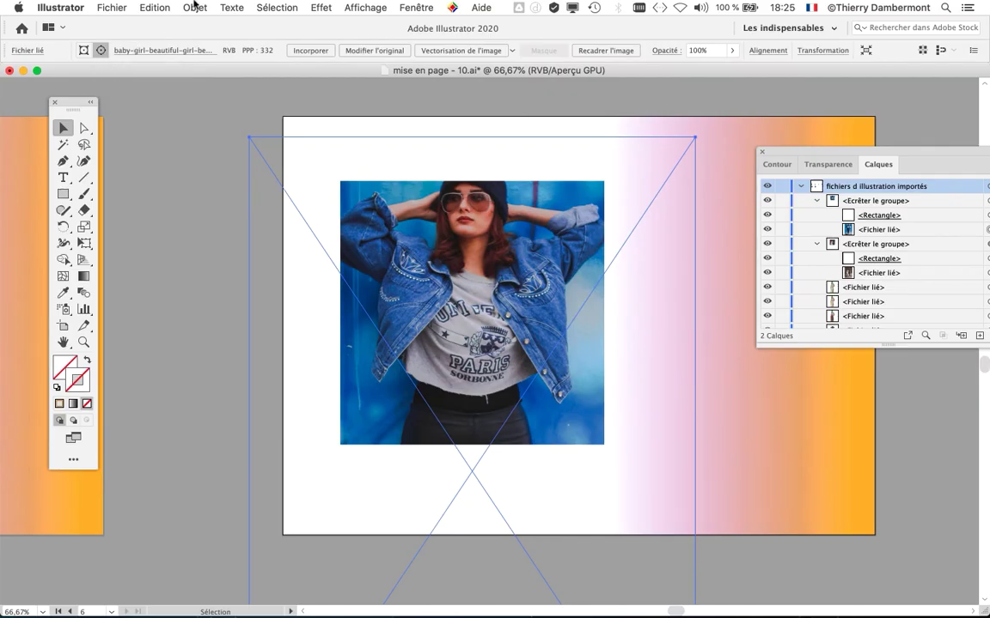
{"action": "left_click", "coordinate": [195, 7]}
{"action": "mouse_move", "coordinate": [258, 446]}
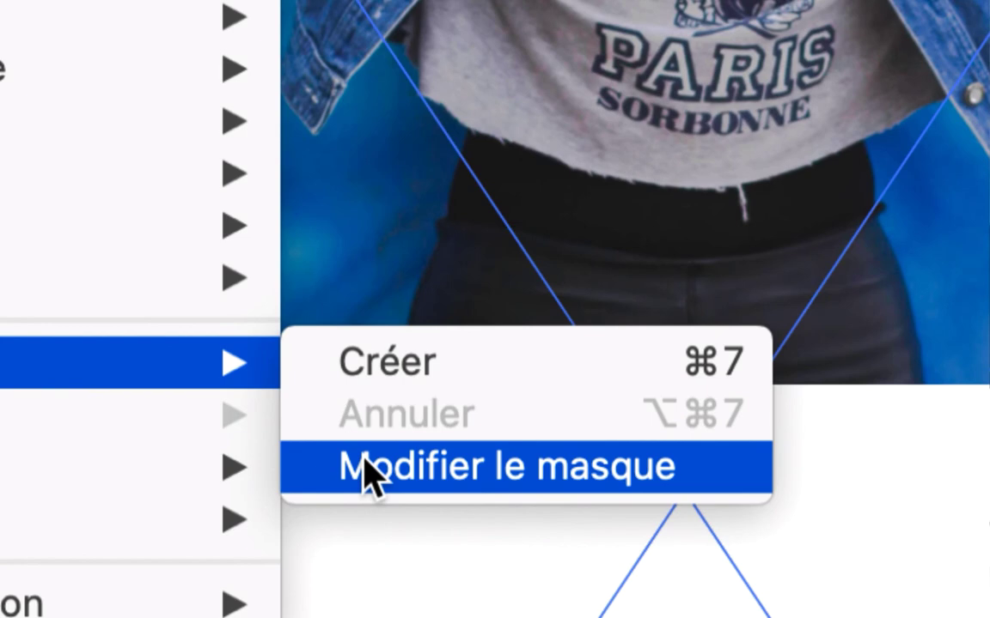
{"action": "left_click", "coordinate": [391, 593]}
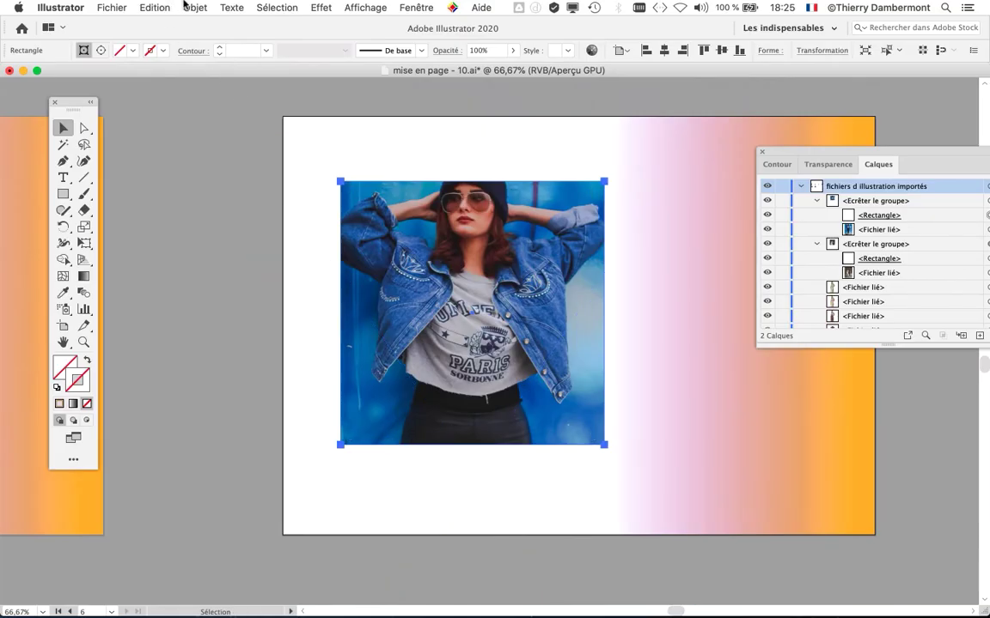
Switch to editing the clipping group's contents and move the linked denim-jacket image down until the whole cap fits inside the frame
{"action": "left_click", "coordinate": [186, 6]}
{"action": "mouse_move", "coordinate": [287, 441]}
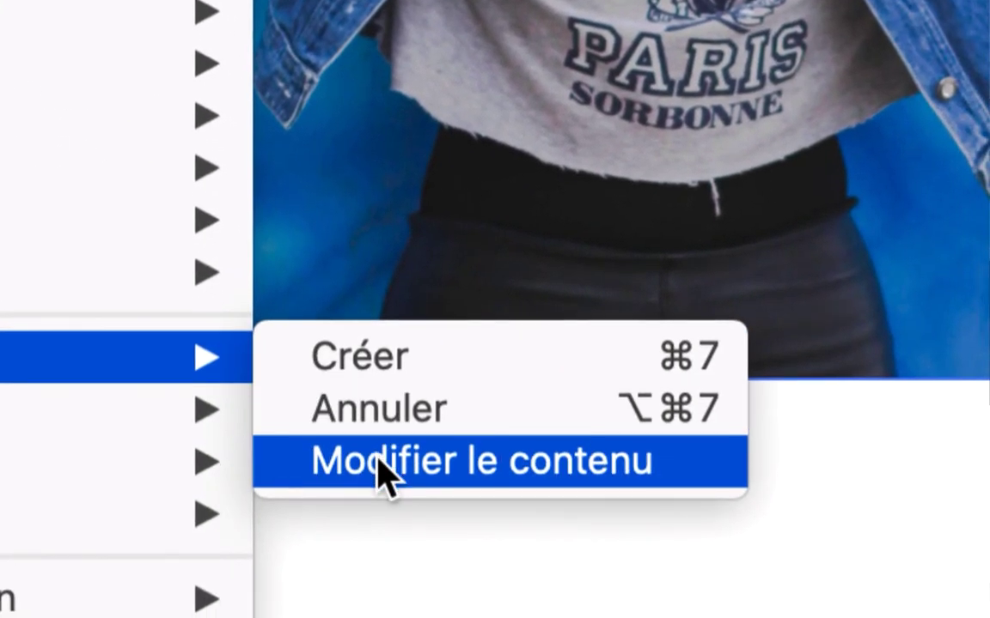
{"action": "left_click", "coordinate": [380, 475]}
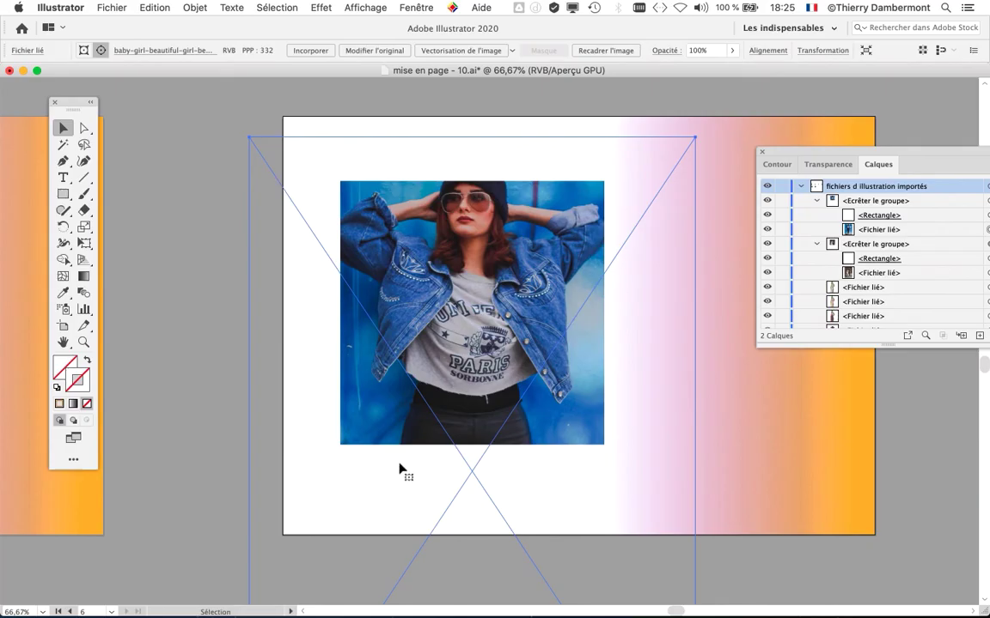
{"action": "scroll", "coordinate": [435, 432], "scroll_direction": "down", "scroll_amount": 1}
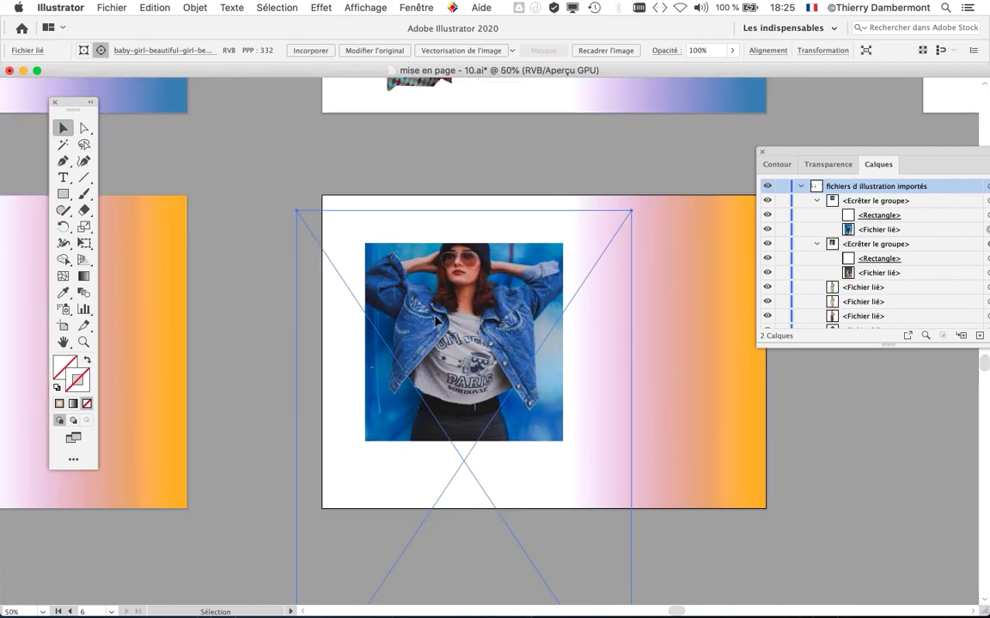
{"action": "left_click_drag", "start_coordinate": [436, 321], "coordinate": [444, 341]}
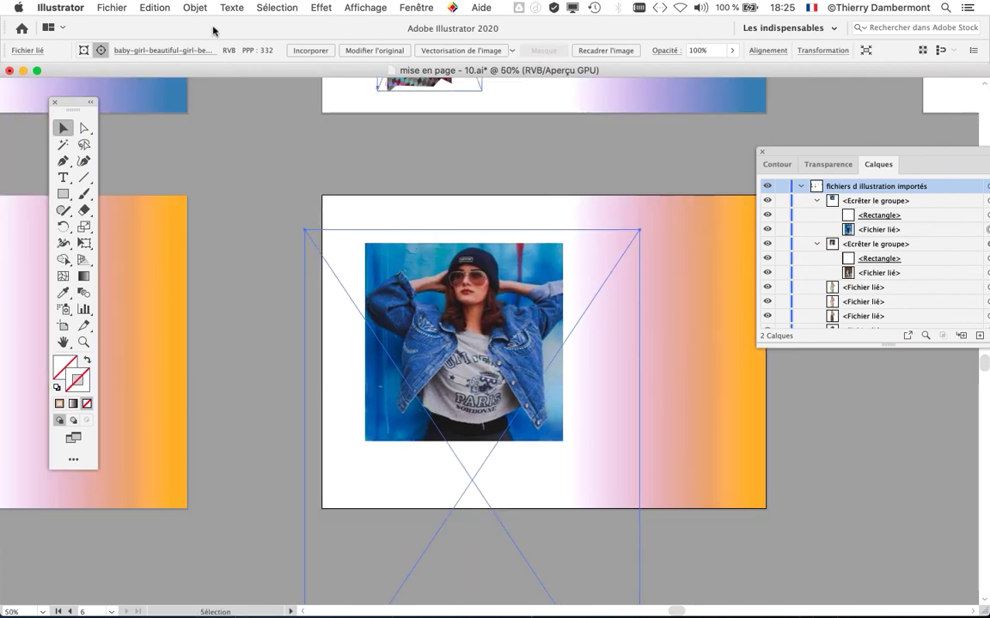
Save the document as a new version named "mise en page - 11.ai" in the pour moodboard folder
{"action": "left_click", "coordinate": [112, 8]}
{"action": "left_click", "coordinate": [172, 124]}
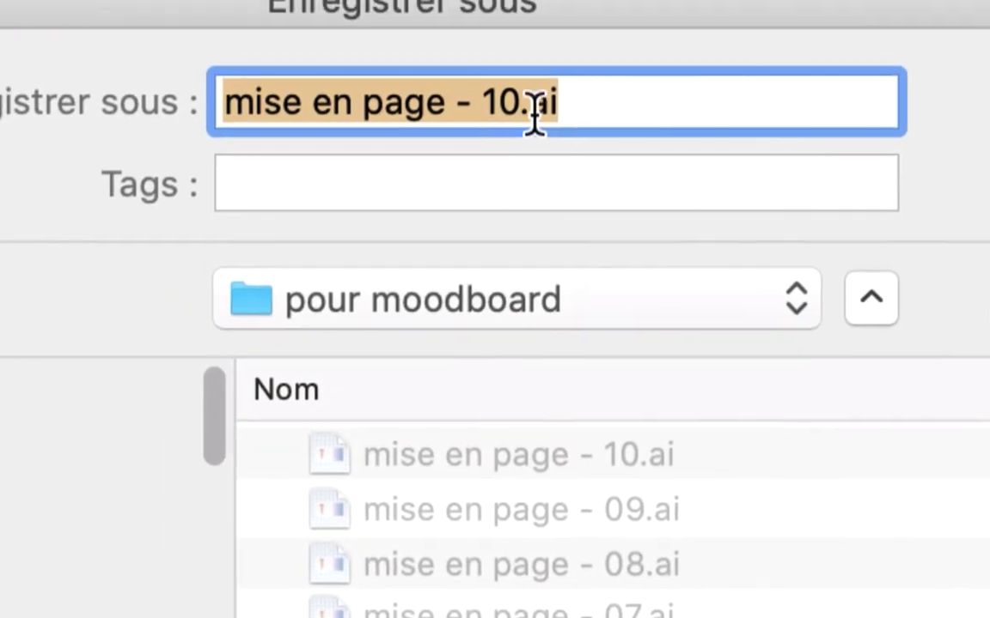
{"action": "left_click", "coordinate": [501, 105]}
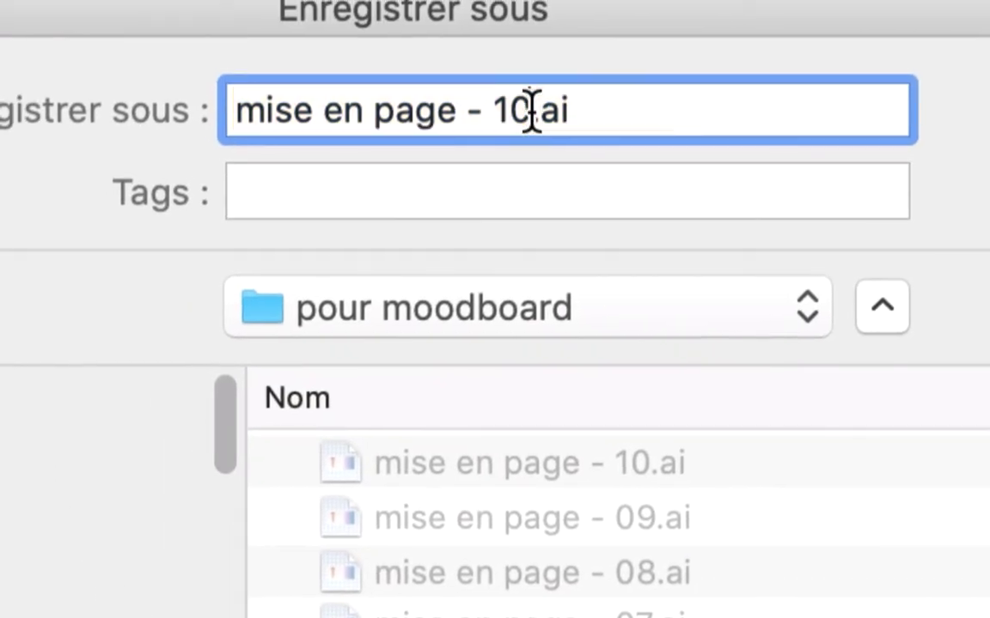
{"action": "left_click_drag", "start_coordinate": [501, 105], "coordinate": [513, 135]}
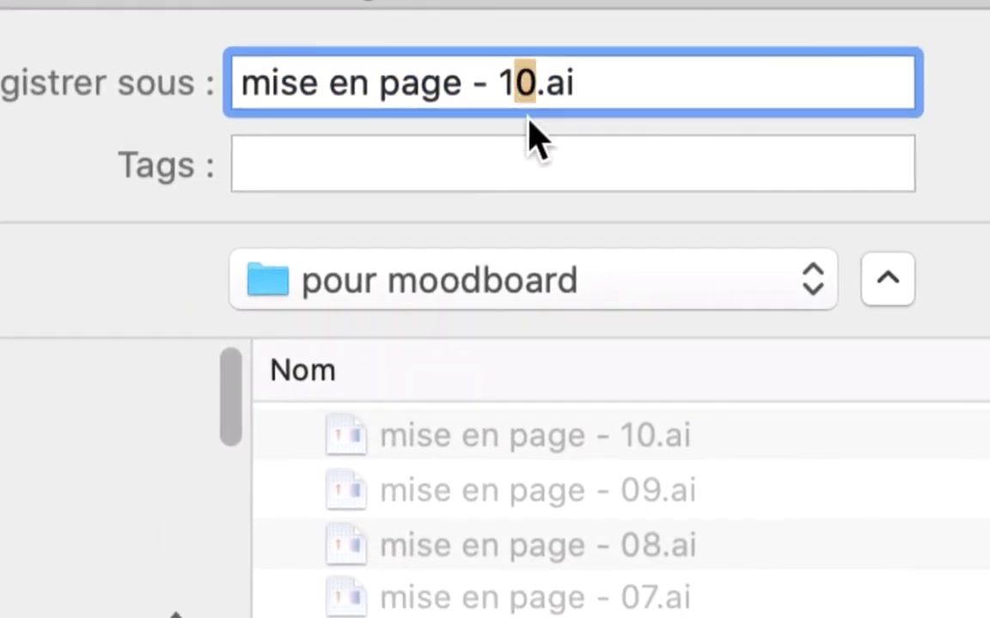
{"action": "type", "text": "1"}
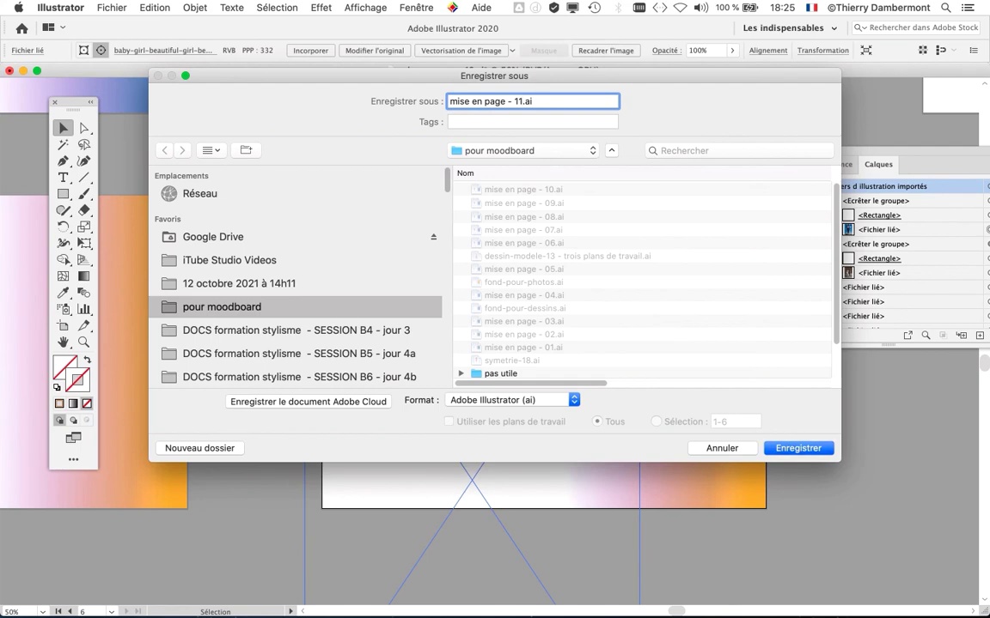
{"action": "key", "text": "Return"}
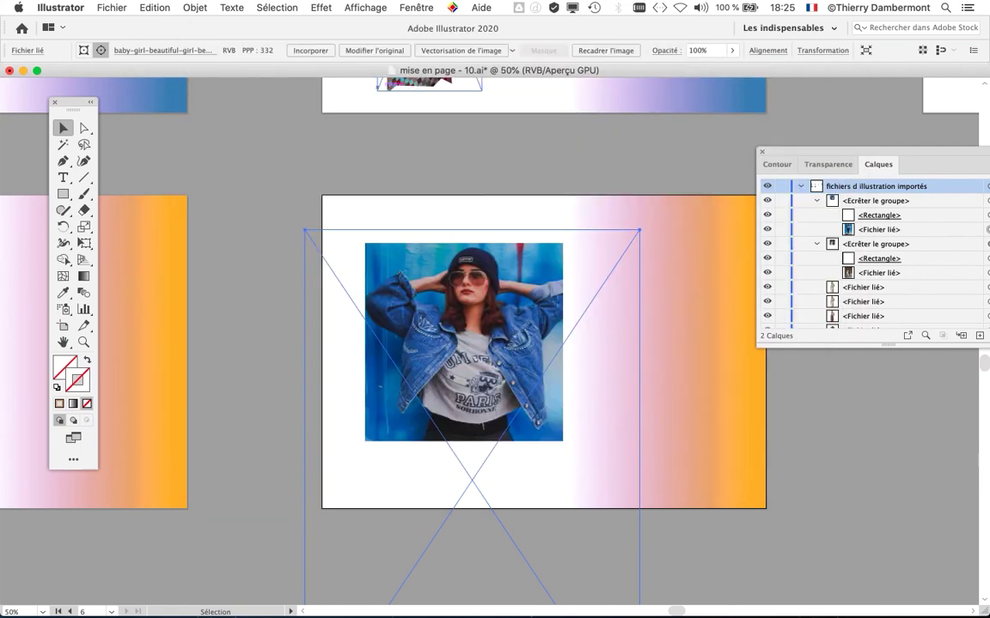
Deselect the linked image, select the whole denim-jacket clipping group, and collapse its entry in the Calques panel
{"action": "left_click", "coordinate": [345, 315]}
{"action": "left_click_drag", "start_coordinate": [344, 315], "coordinate": [277, 292]}
{"action": "scroll", "coordinate": [515, 375], "scroll_direction": "up", "scroll_amount": 2}
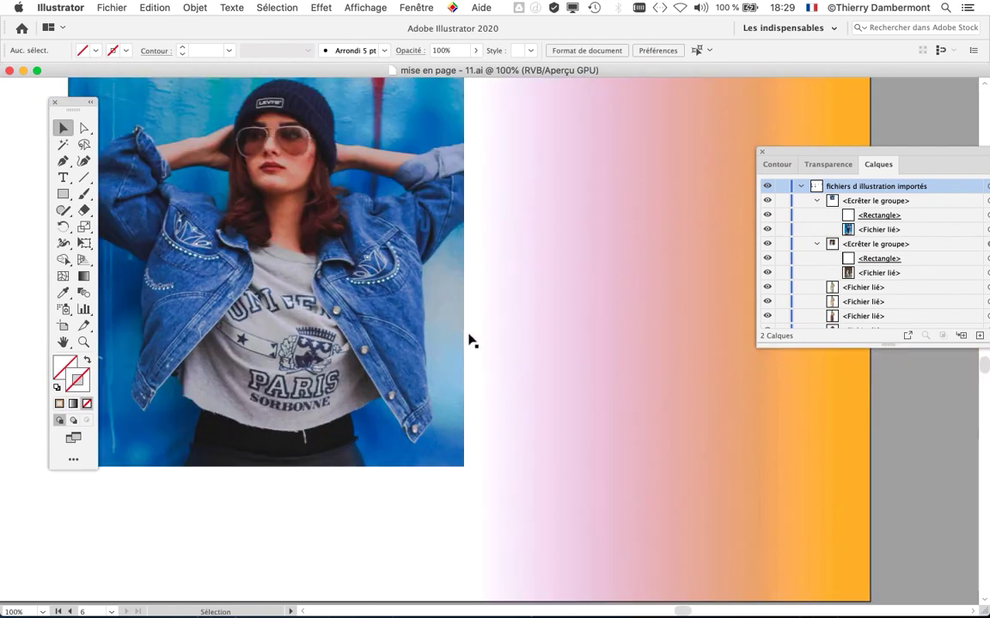
{"action": "left_click", "coordinate": [390, 232]}
{"action": "scroll", "coordinate": [395, 258], "scroll_direction": "down", "scroll_amount": 1}
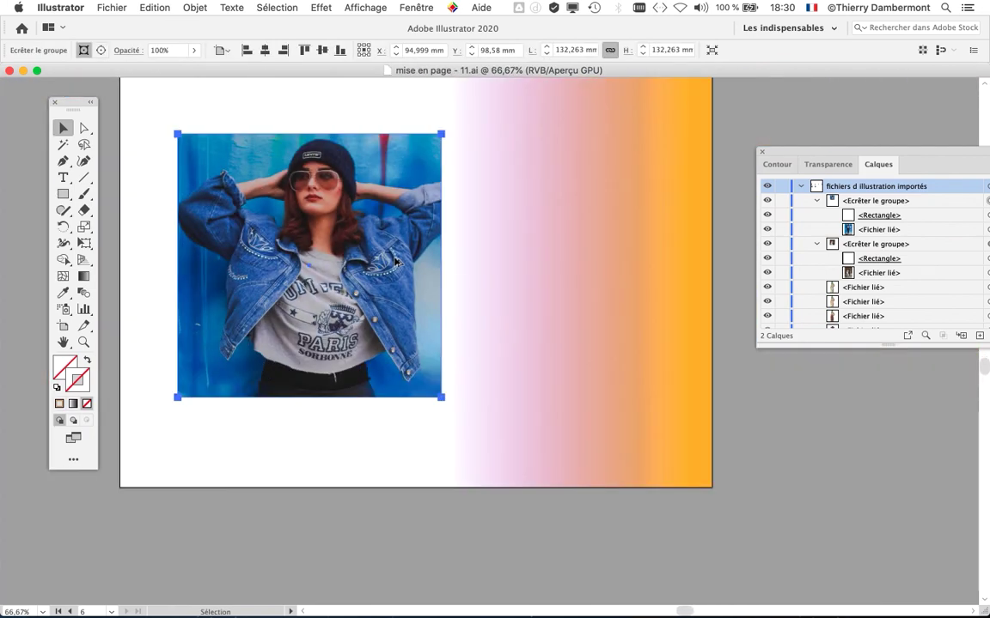
{"action": "scroll", "coordinate": [395, 267], "scroll_direction": "right", "scroll_amount": 2}
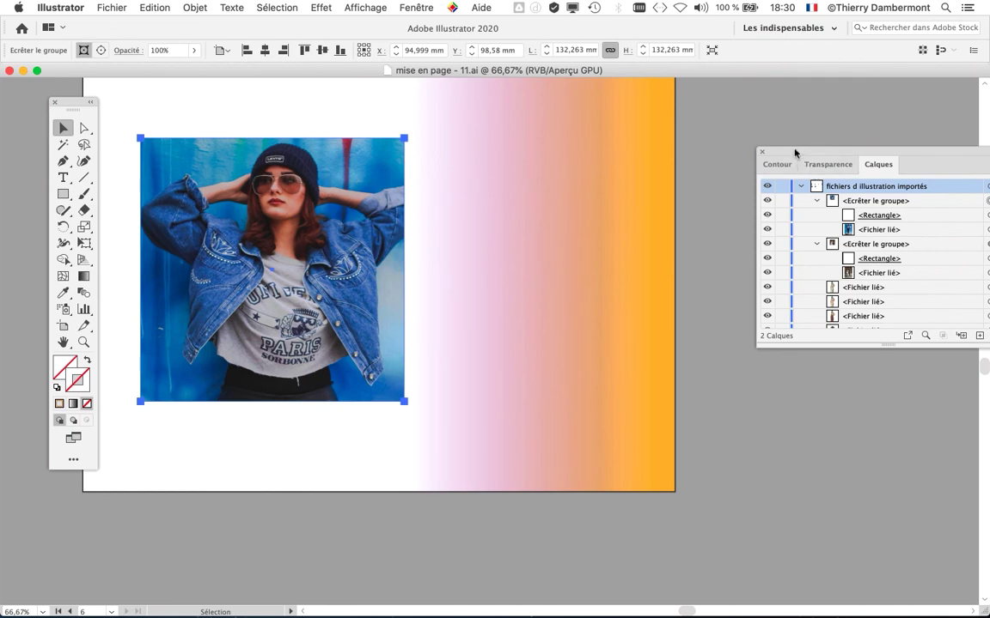
{"action": "left_click_drag", "start_coordinate": [795, 152], "coordinate": [517, 145]}
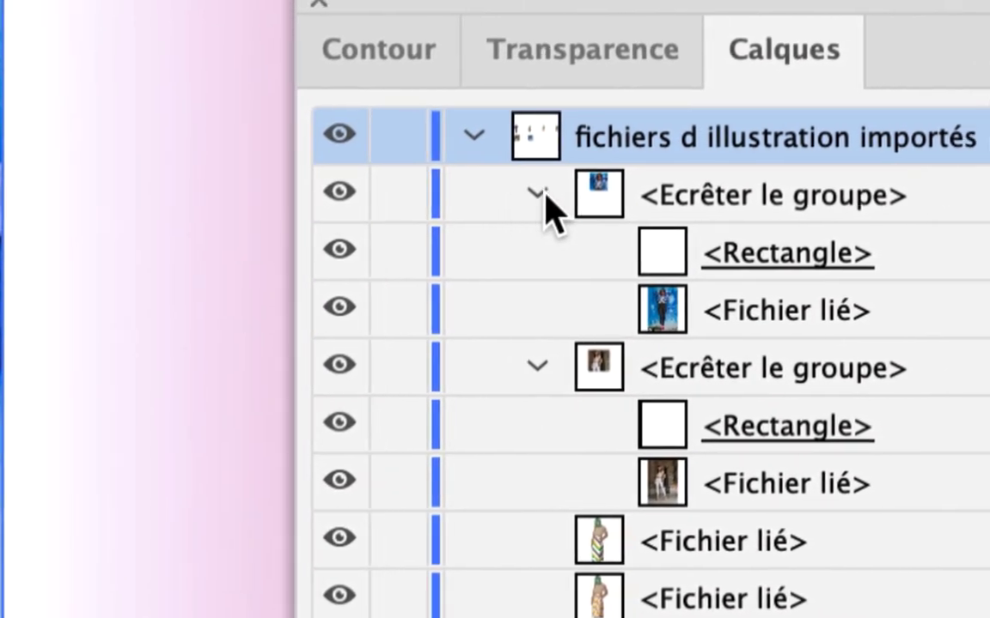
{"action": "left_click", "coordinate": [4, 191]}
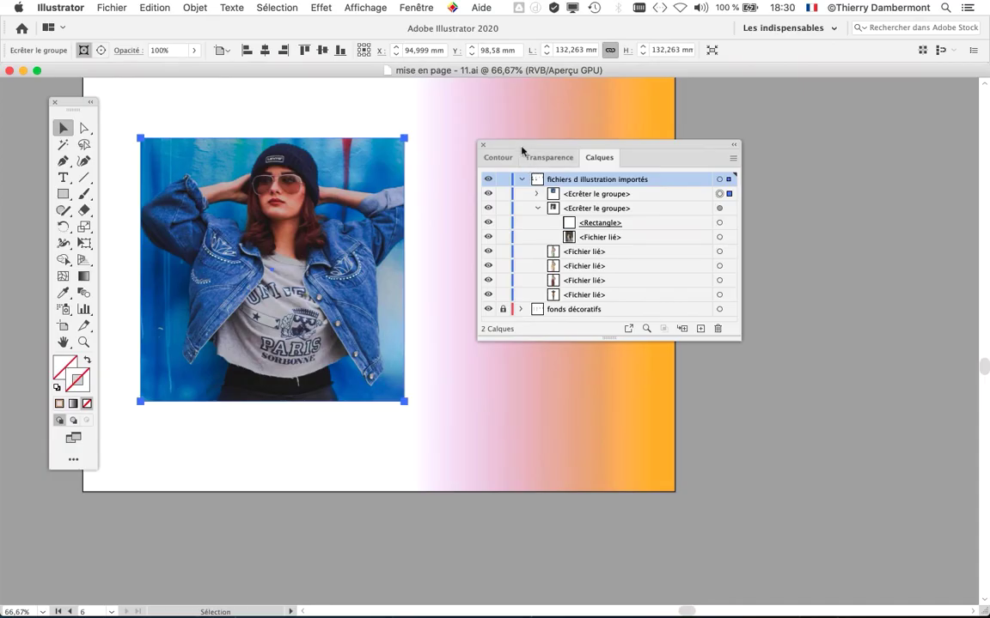
{"action": "left_click_drag", "start_coordinate": [522, 150], "coordinate": [871, 138]}
Show the Styles graphiques panel, apply the last drop-shadow style to the denim-jacket clipping group, and deselect it
{"action": "left_click", "coordinate": [416, 8]}
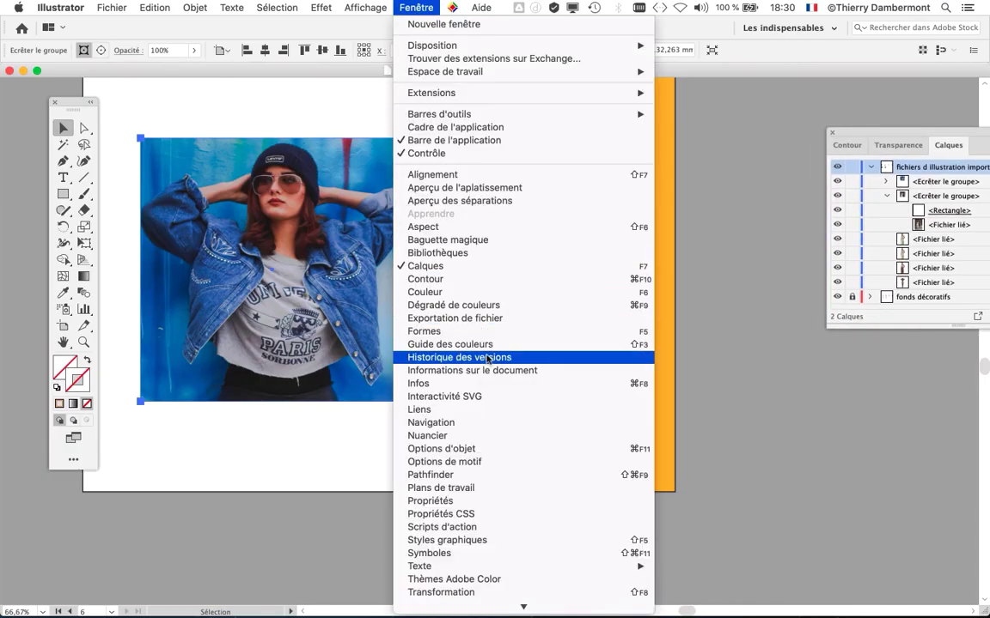
{"action": "left_click", "coordinate": [491, 539]}
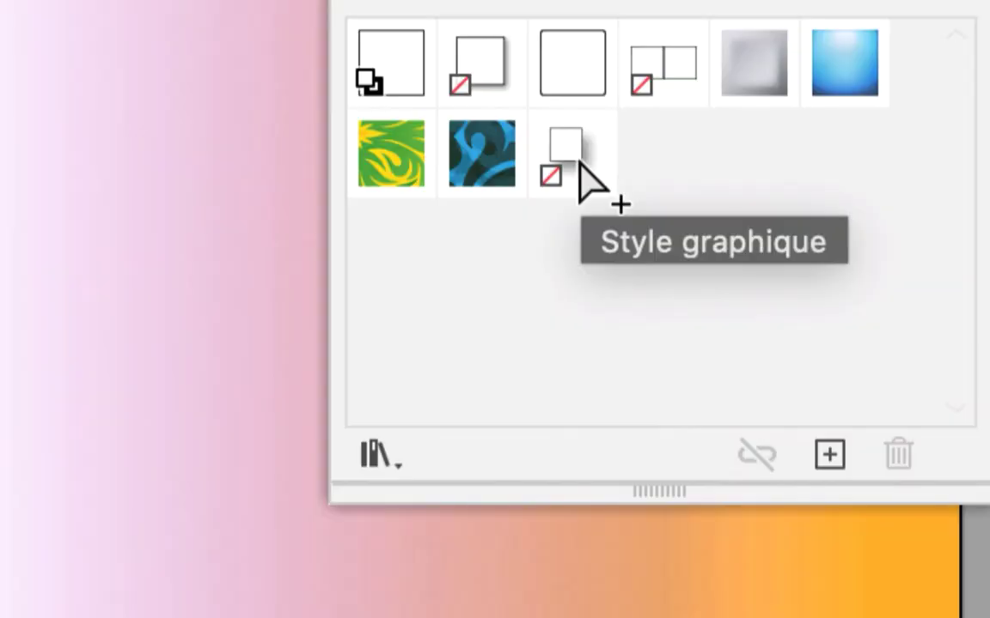
{"action": "left_click", "coordinate": [582, 174]}
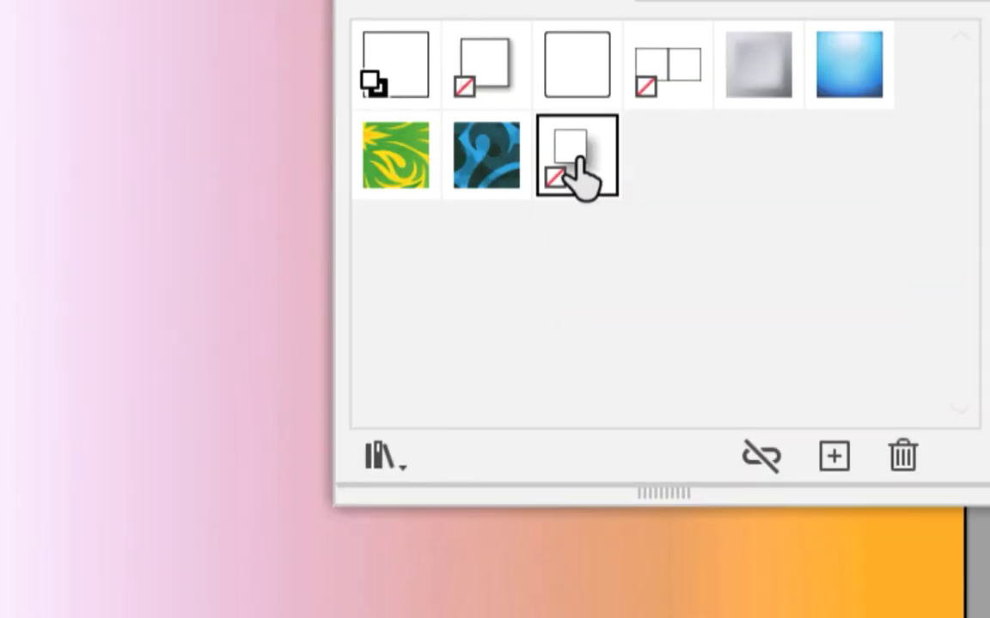
{"action": "left_click", "coordinate": [724, 332]}
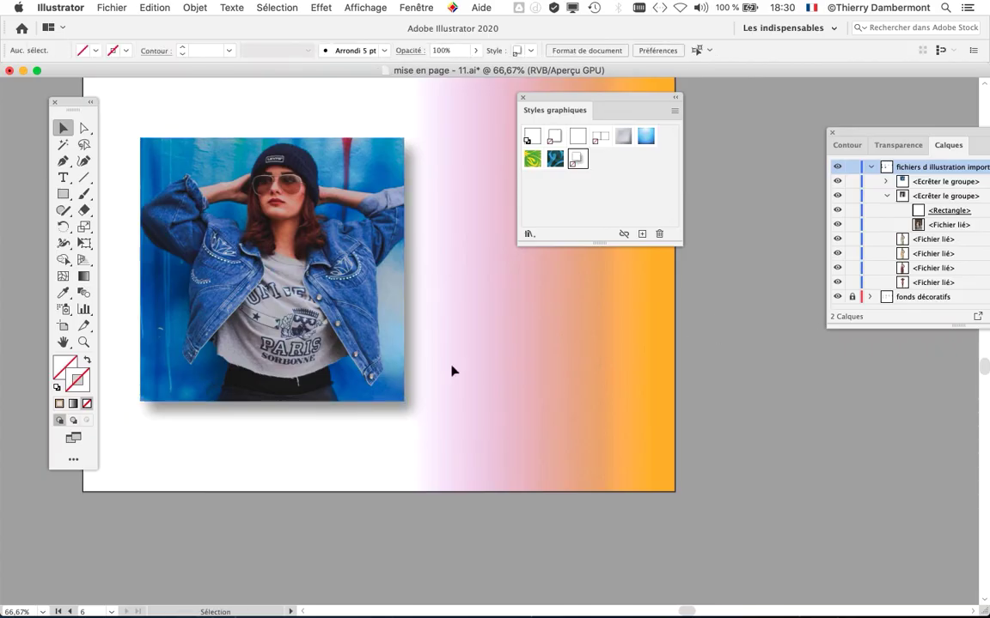
{"action": "left_click_drag", "start_coordinate": [316, 391], "coordinate": [719, 411]}
{"action": "scroll", "coordinate": [457, 423], "scroll_direction": "down", "scroll_amount": 1}
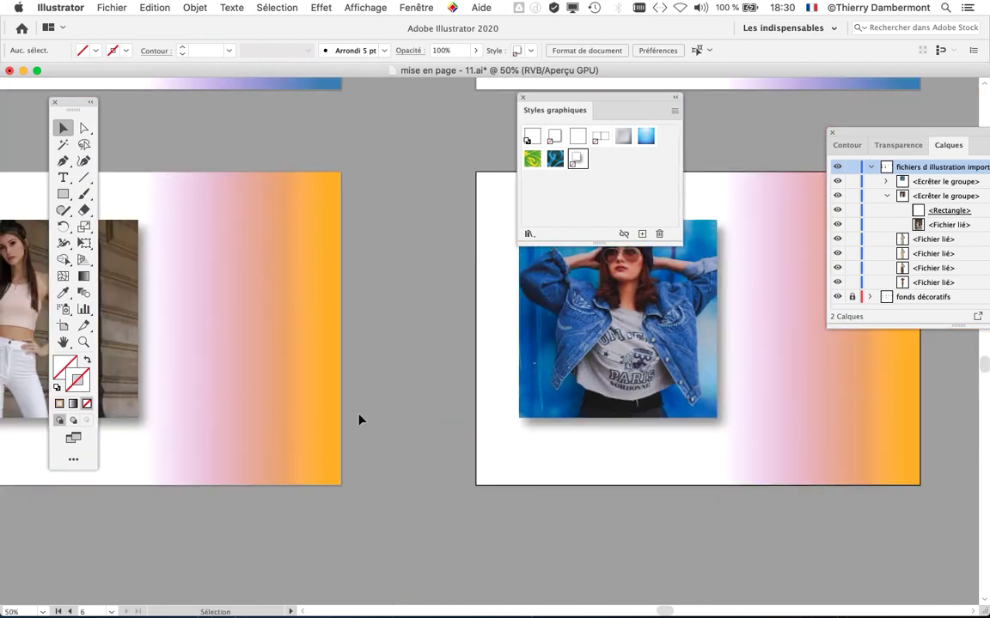
{"action": "scroll", "coordinate": [338, 417], "scroll_direction": "down", "scroll_amount": 1}
{"action": "left_click_drag", "start_coordinate": [284, 365], "coordinate": [421, 352]}
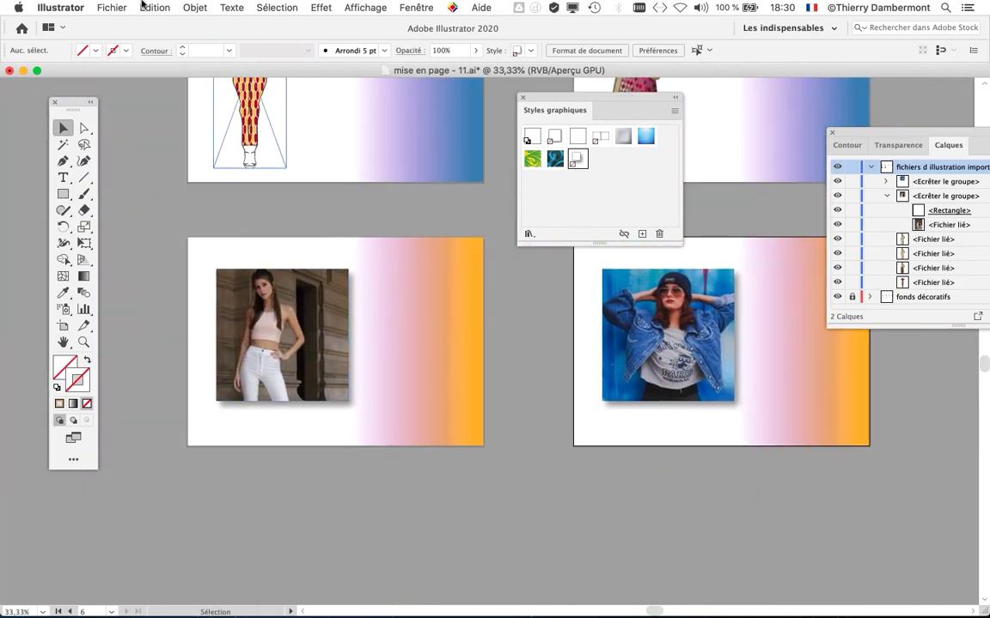